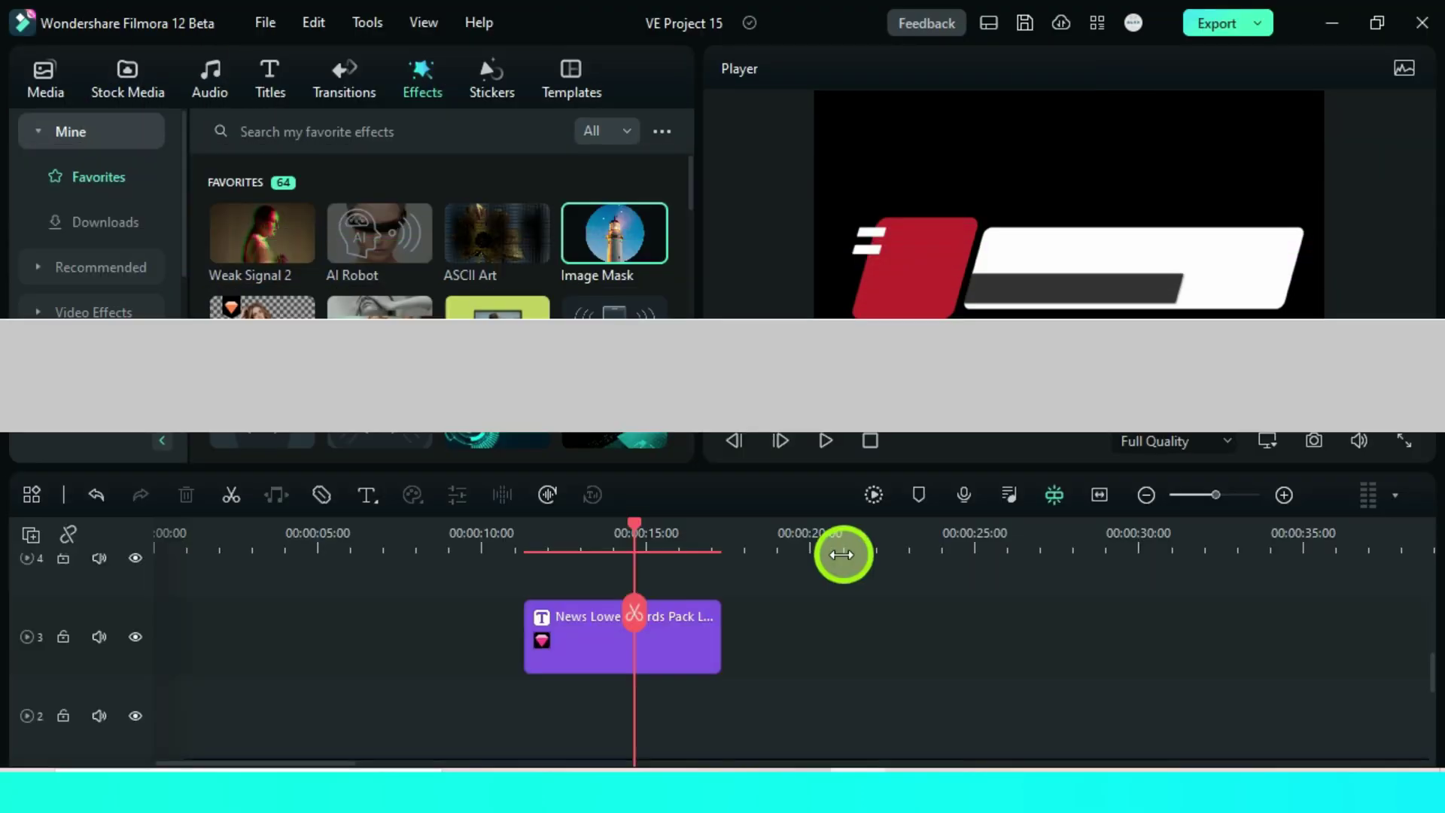
Add the News Lower Thirds Pack Lowerthird 17 title on track 5 above the man's photo and render the timeline preview
scroll(838, 554, "down", 3)
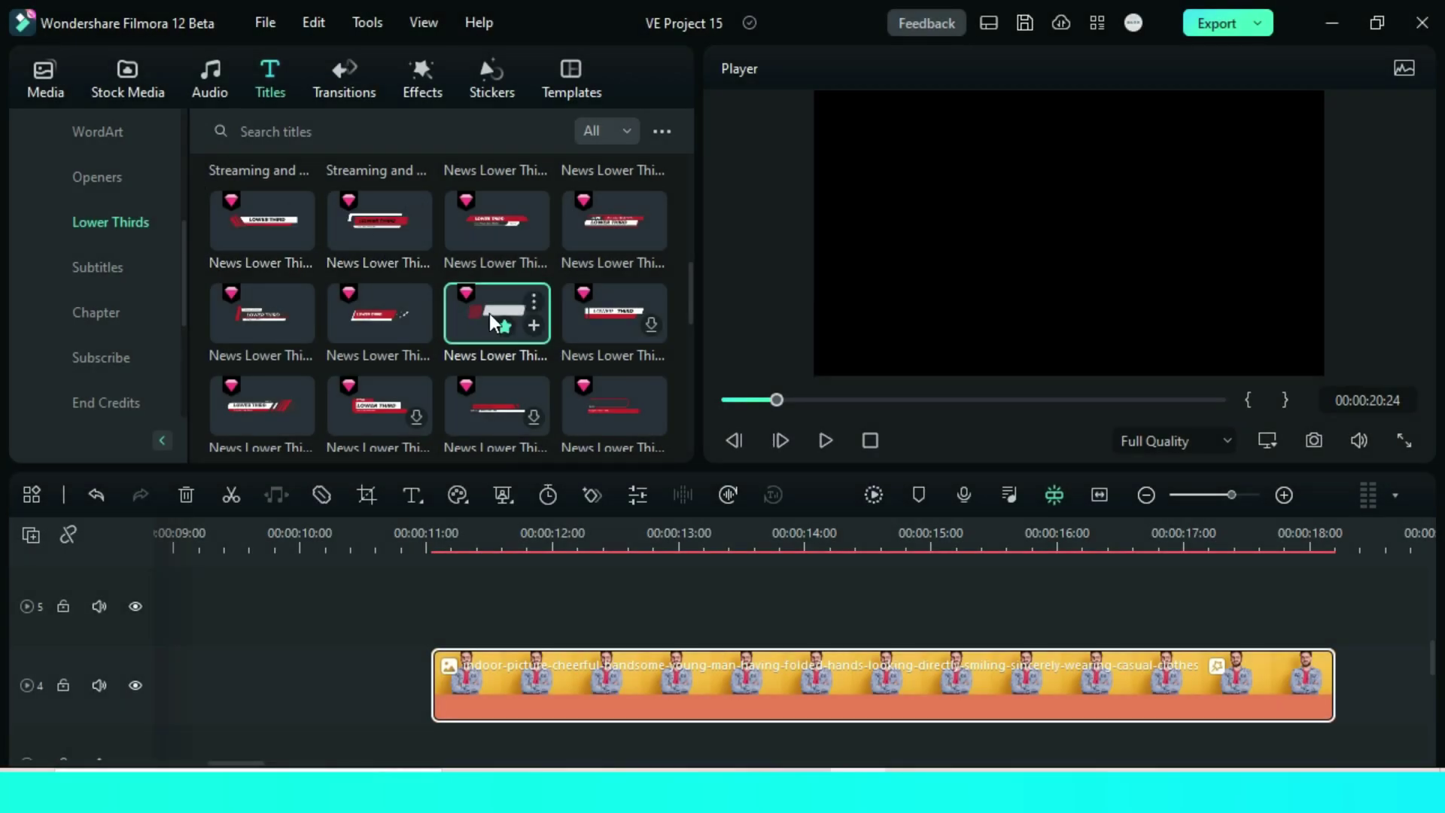
left_click_drag(493, 320, 493, 599)
left_click(455, 527)
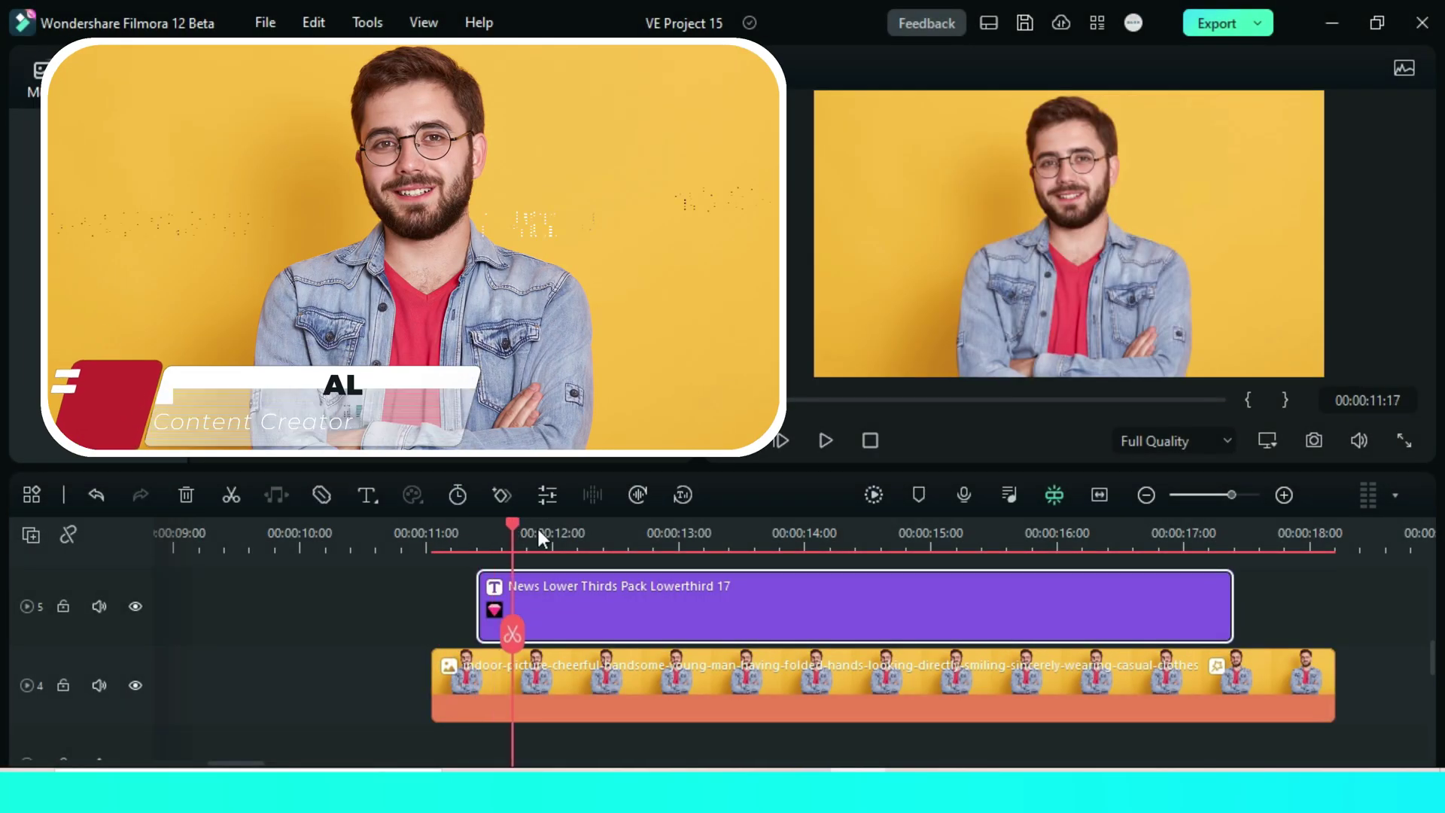
left_click_drag(538, 530, 877, 556)
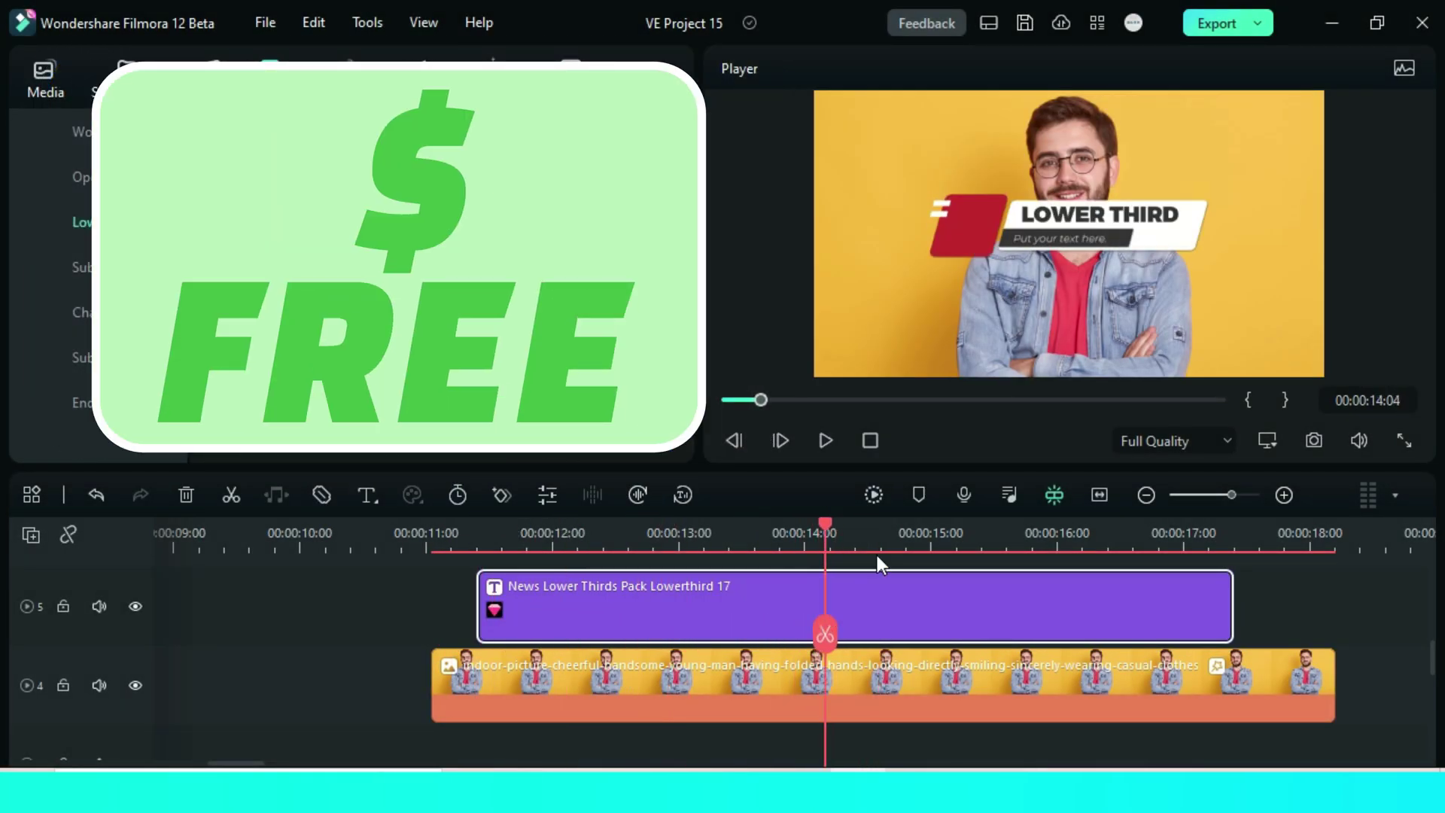
left_click(876, 496)
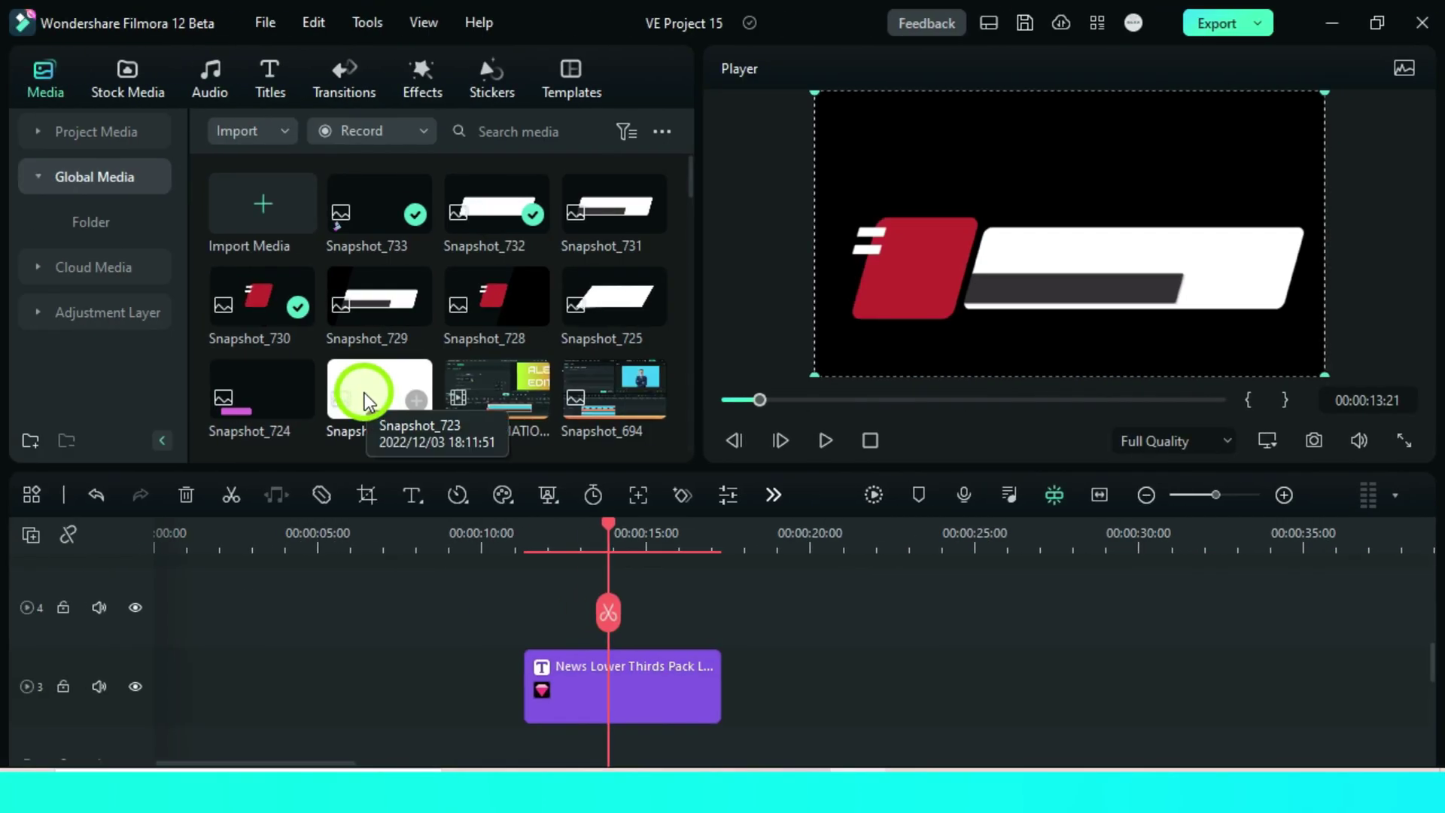
Place the white Snapshot_723 image on track 3 after the title clip and open its mask settings
left_click_drag(368, 401, 757, 677)
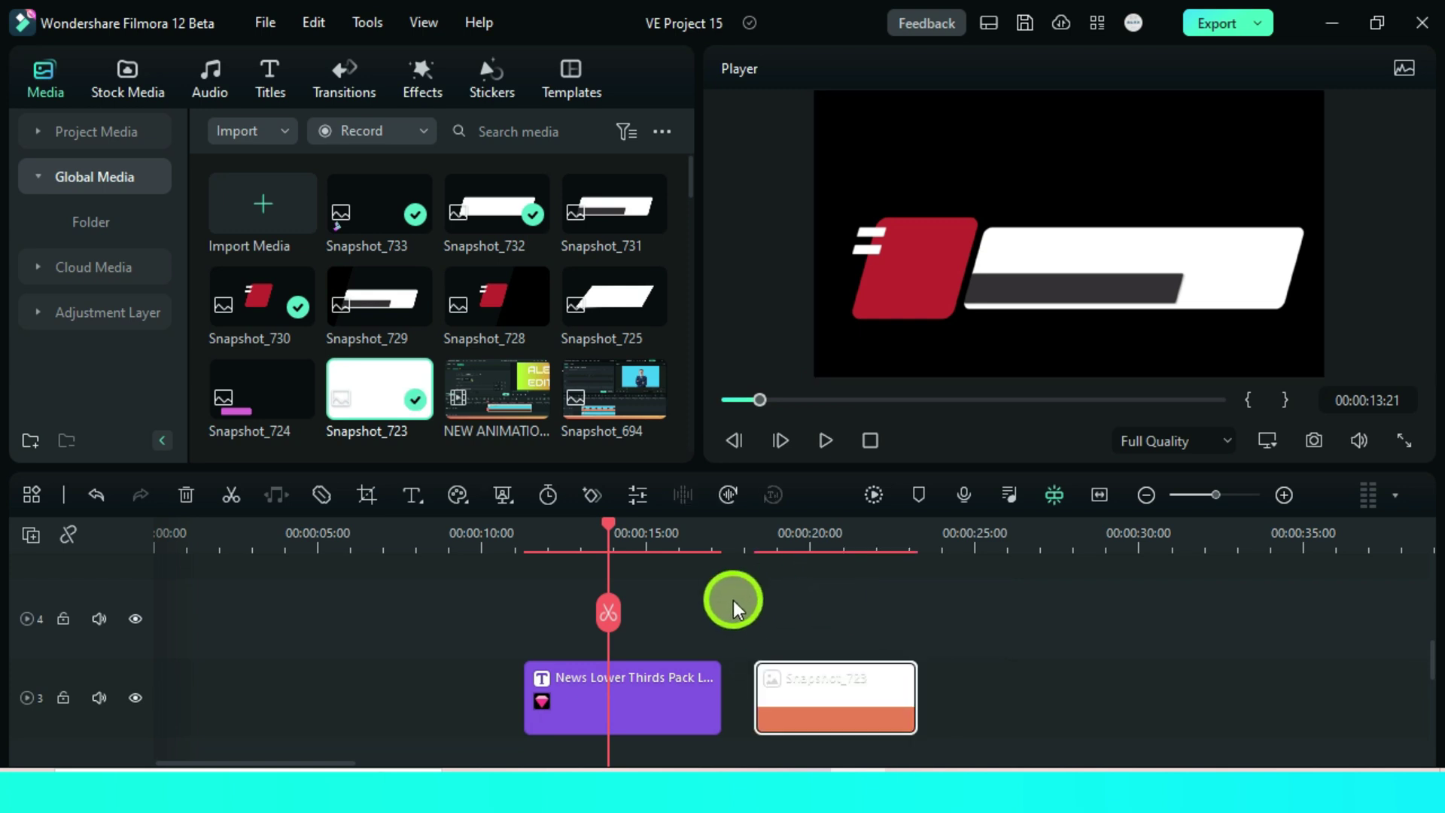
left_click(787, 540)
double_click(830, 708)
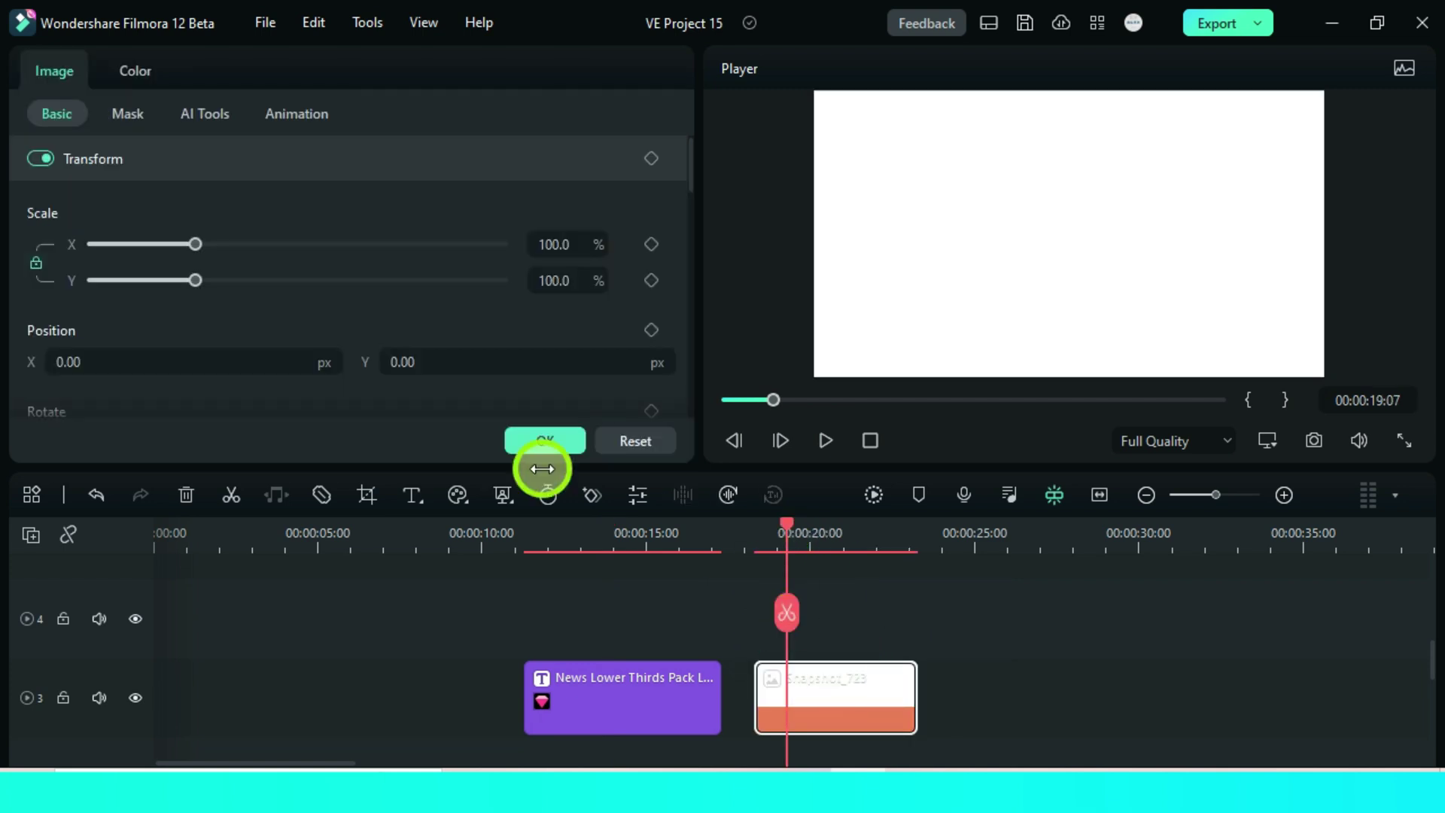
left_click(138, 119)
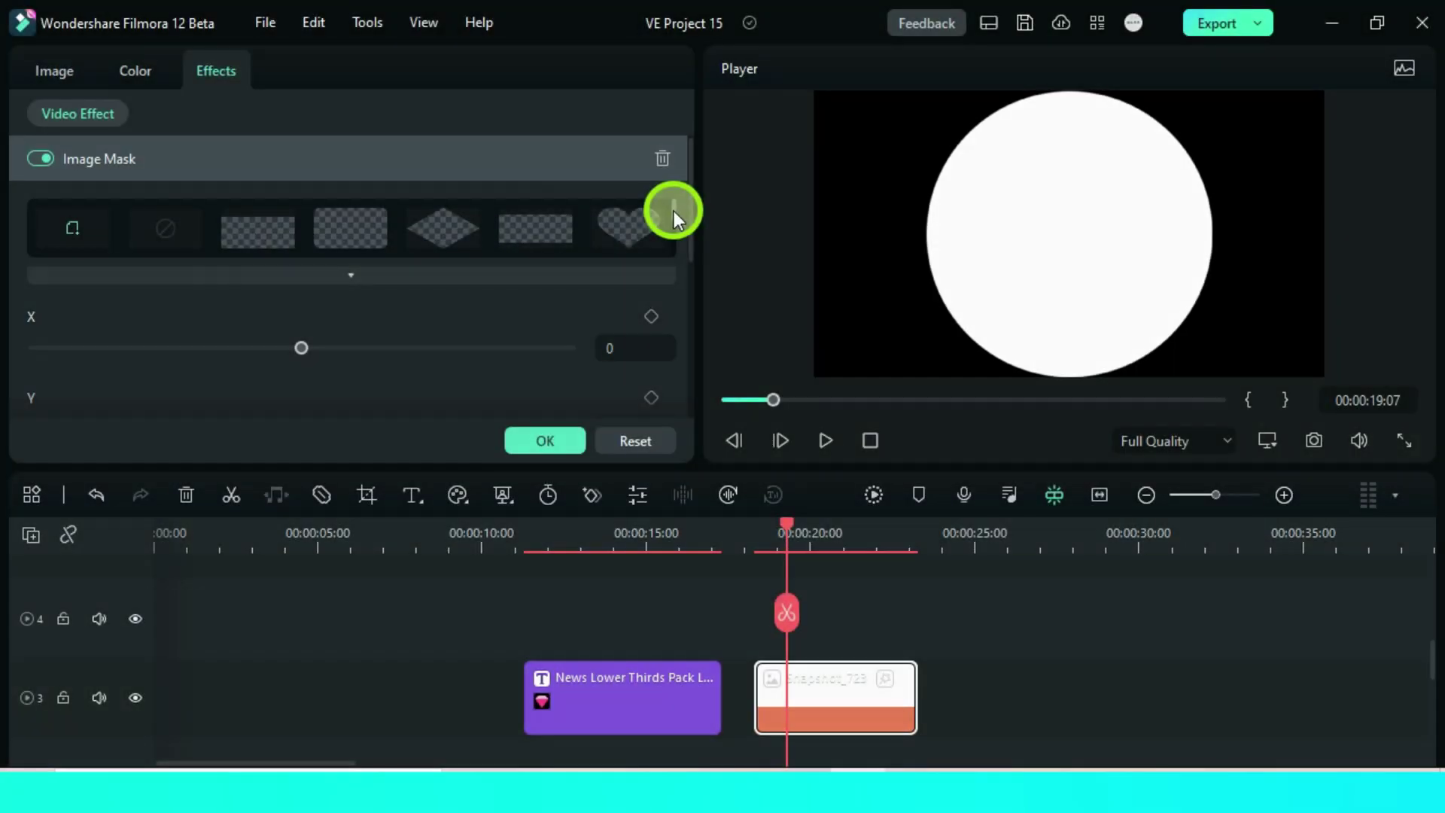
Examine the mask shapes available for the white image, including the presets of the Image Mask effect
scroll(672, 218, "down", 1)
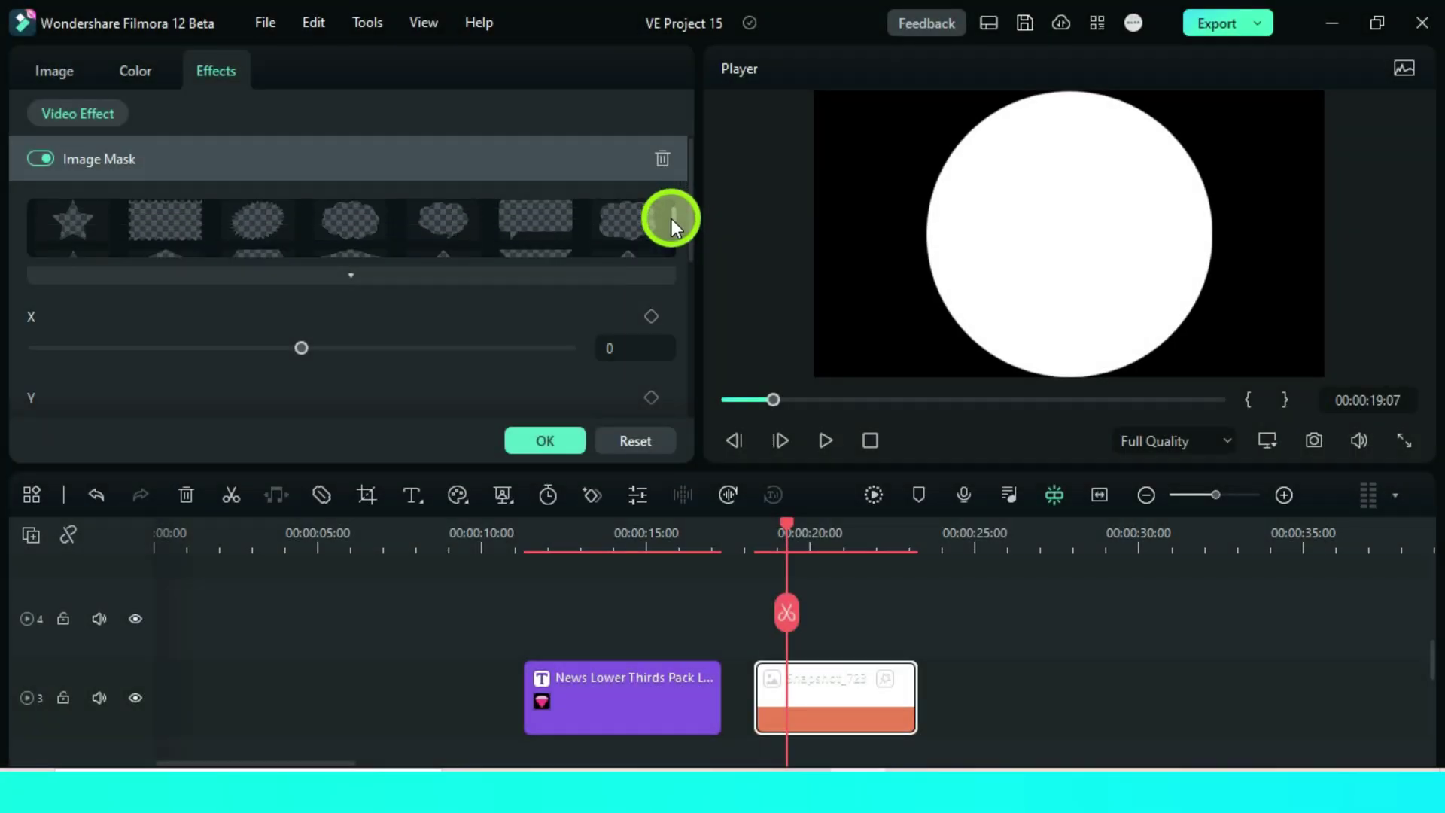
scroll(676, 215, "up", 1)
scroll(675, 224, "down", 2)
scroll(674, 229, "up", 1)
scroll(667, 223, "down", 1)
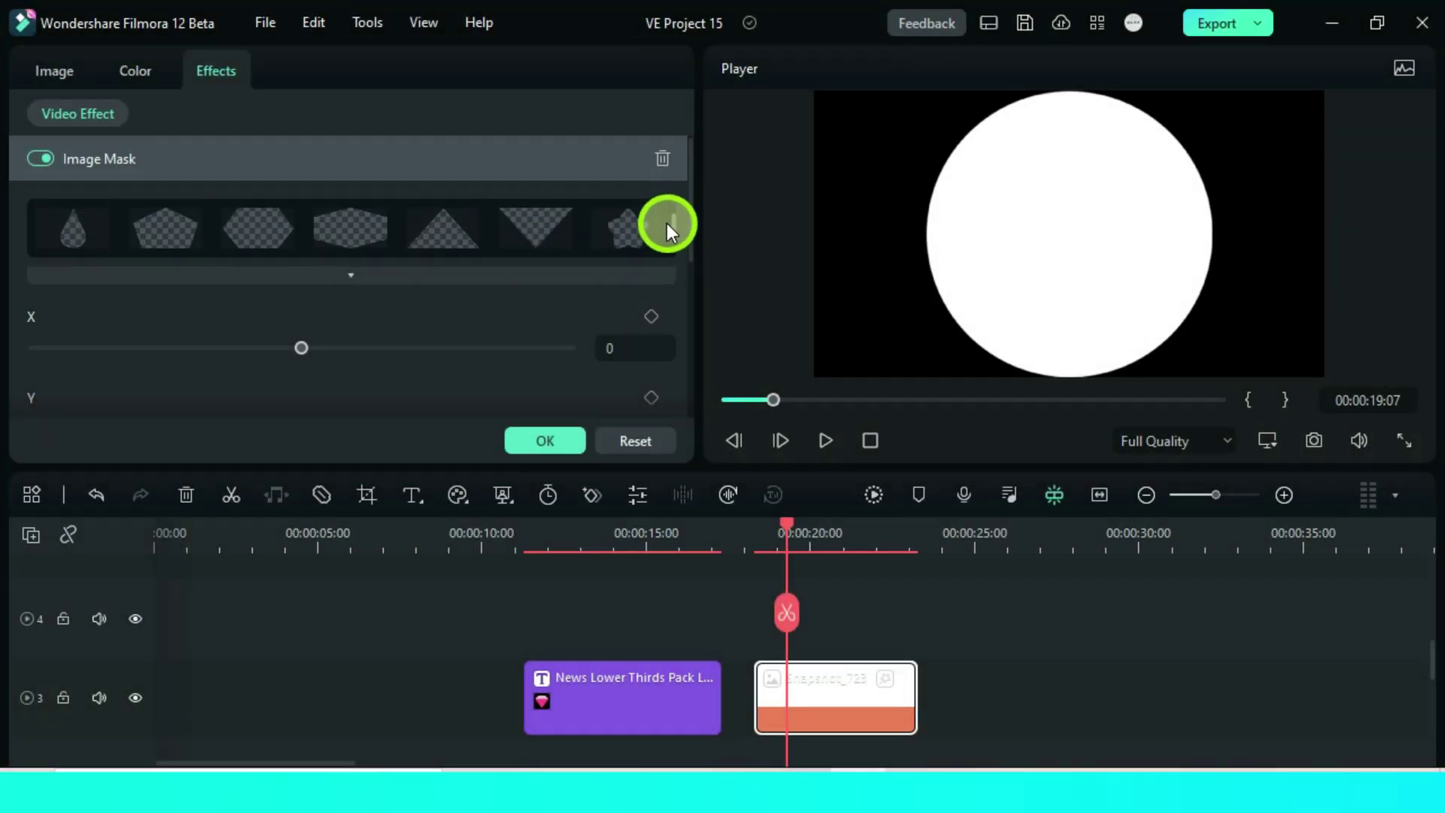
scroll(664, 226, "down", 1)
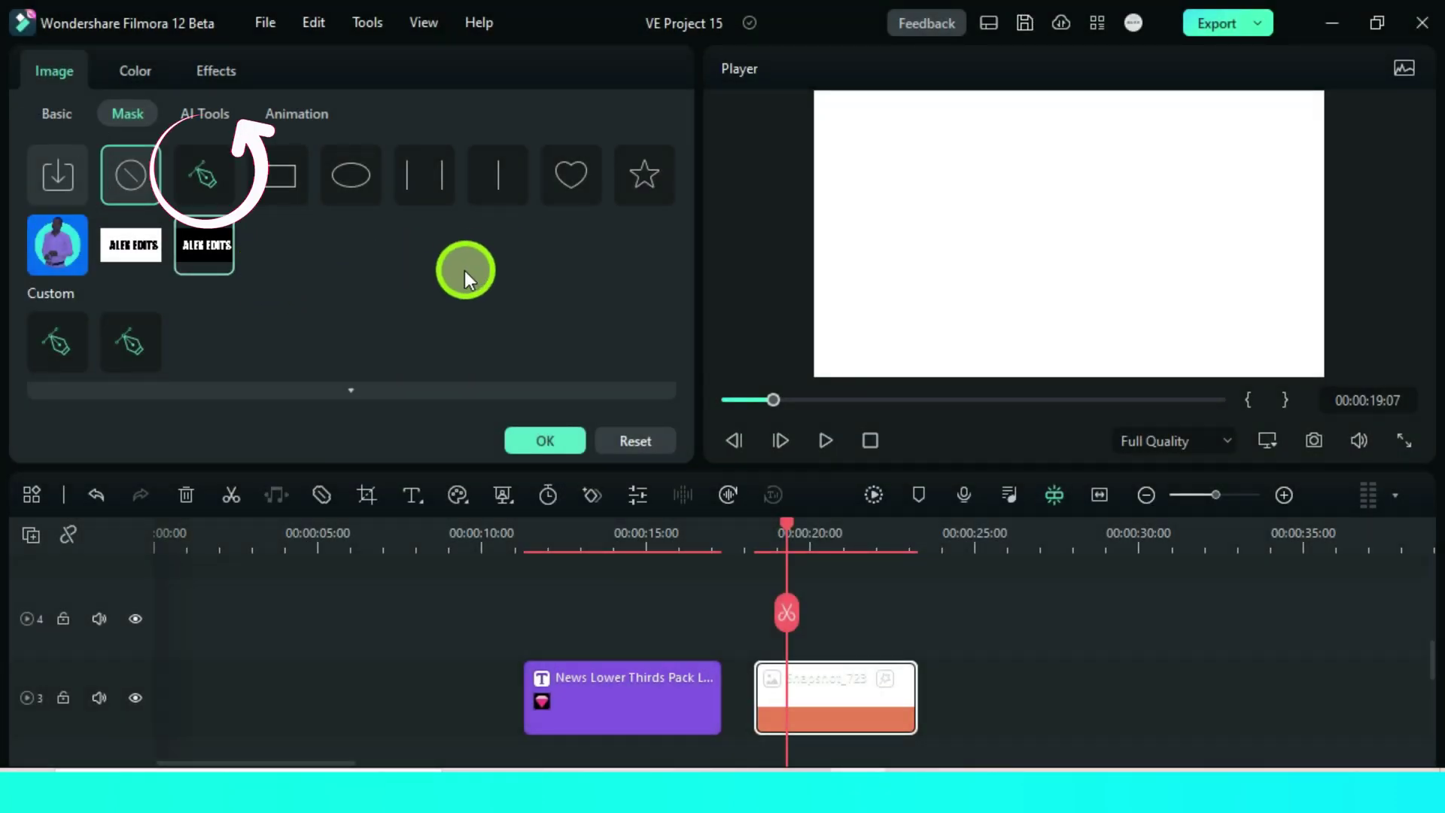
Draw a closed four-point slanted parallelogram mask on the white image with the Pen tool in the enlarged player and adjust its corners
left_click(207, 172)
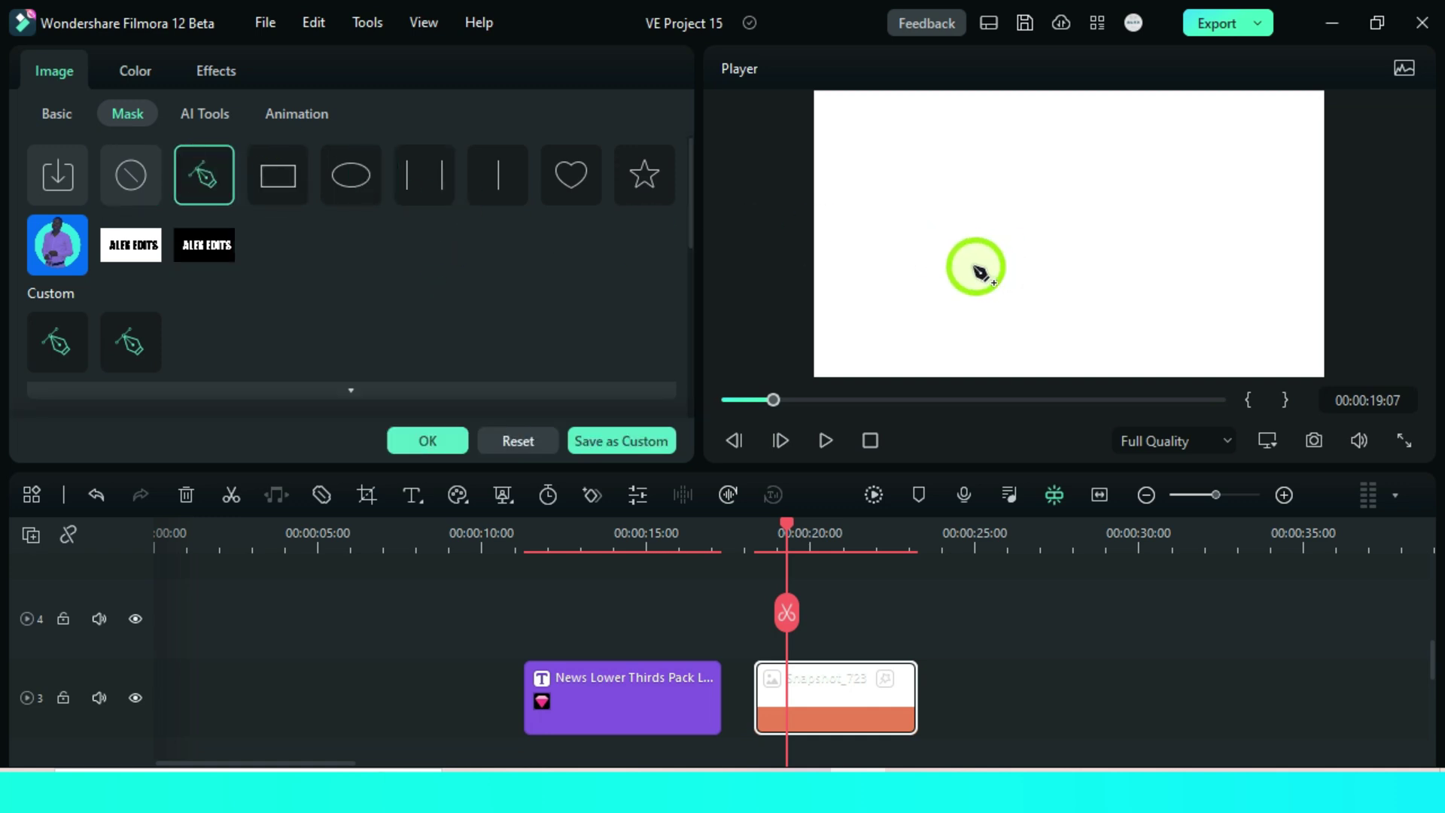
left_click_drag(1104, 71, 481, 299)
left_click(737, 307)
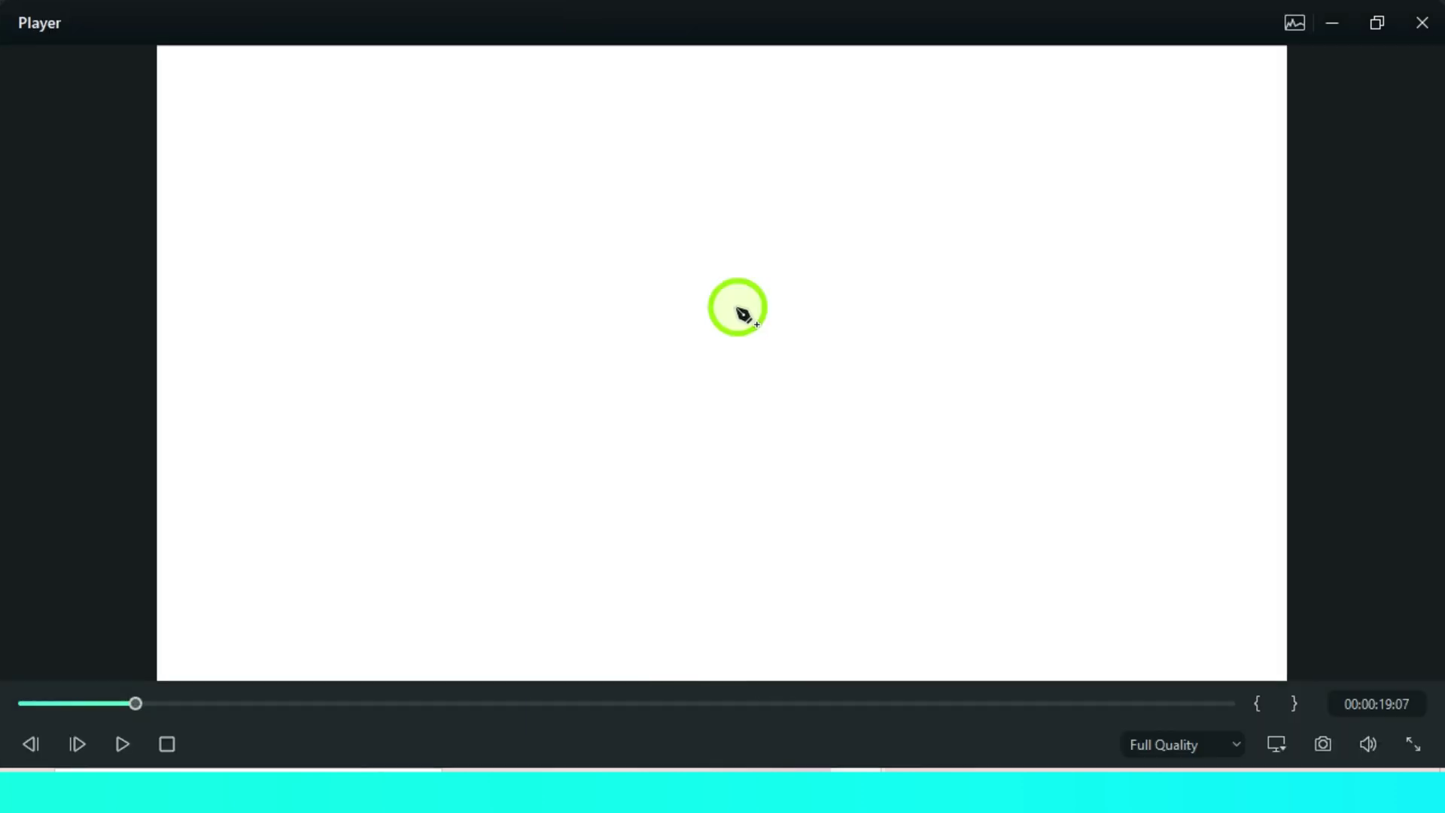
left_click(477, 557)
left_click(548, 421)
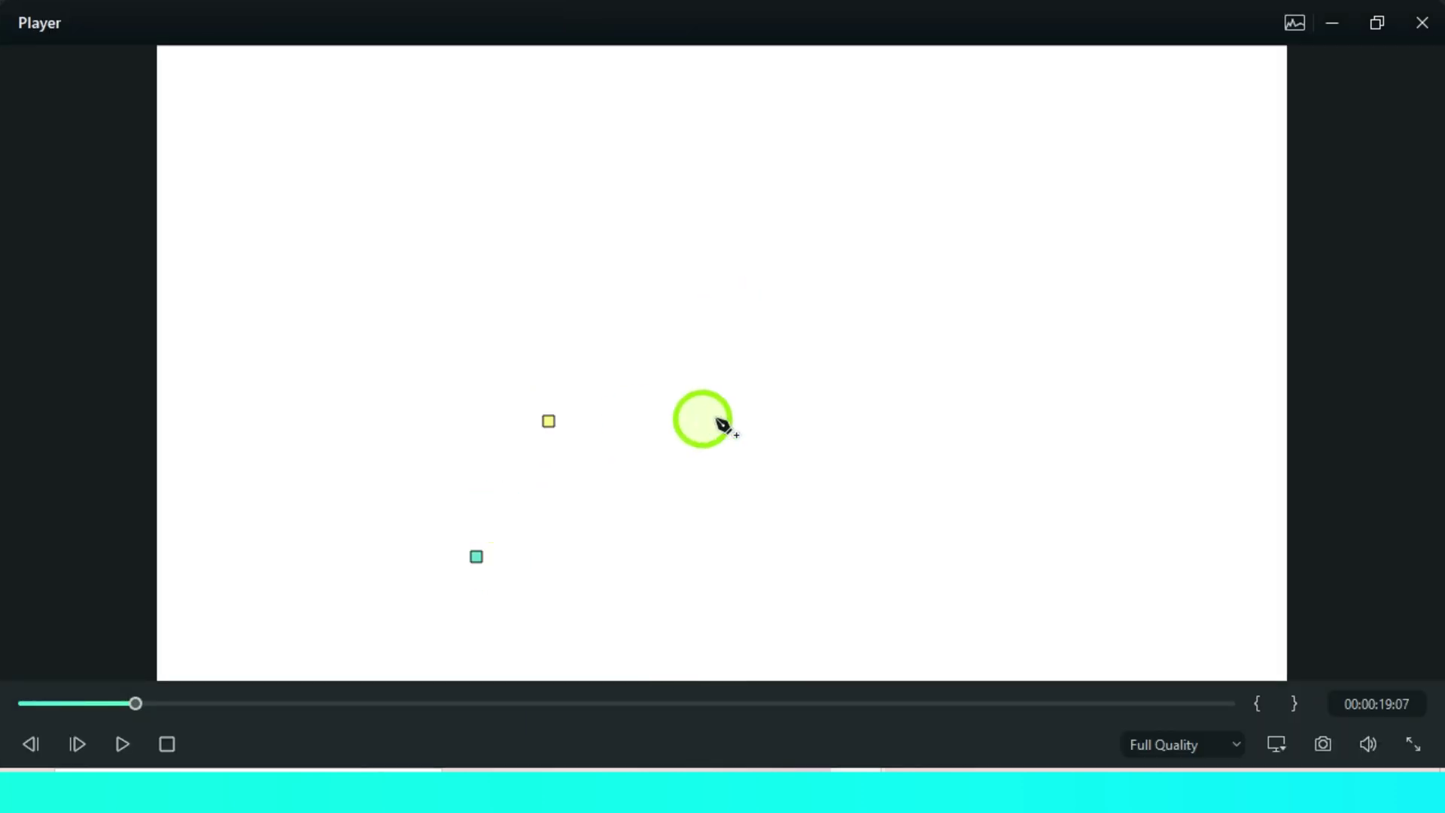
left_click(476, 556)
left_click_drag(550, 422, 551, 418)
mouse_move(812, 545)
left_mouse_down()
mouse_move(837, 545)
mouse_move(823, 551)
left_mouse_up()
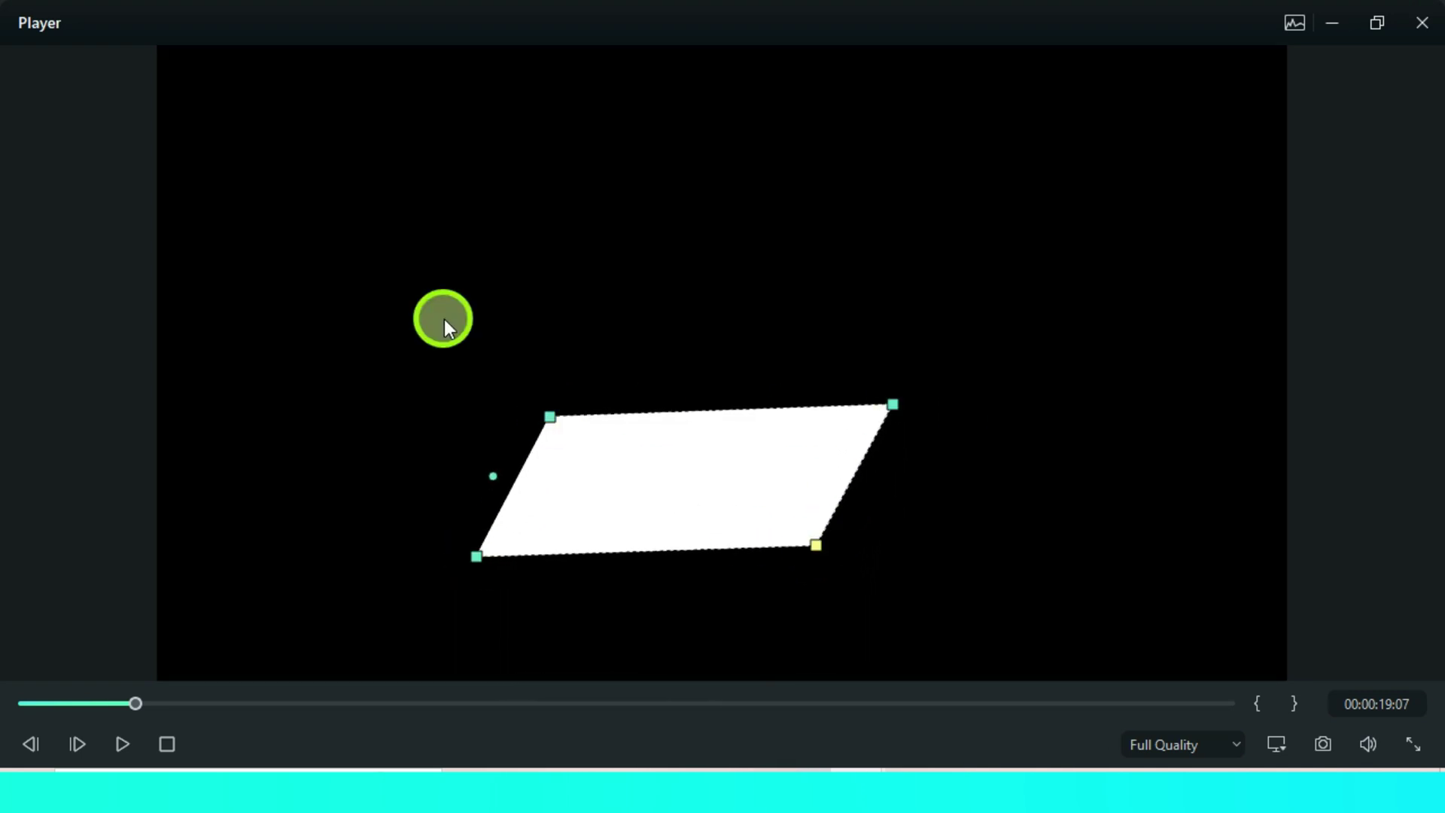
Round the corners of the white parallelogram mask by adding and shifting extra points near each corner, and return the player to the main window
mouse_move(550, 416)
left_mouse_down()
mouse_move(594, 317)
mouse_move(561, 416)
left_mouse_up()
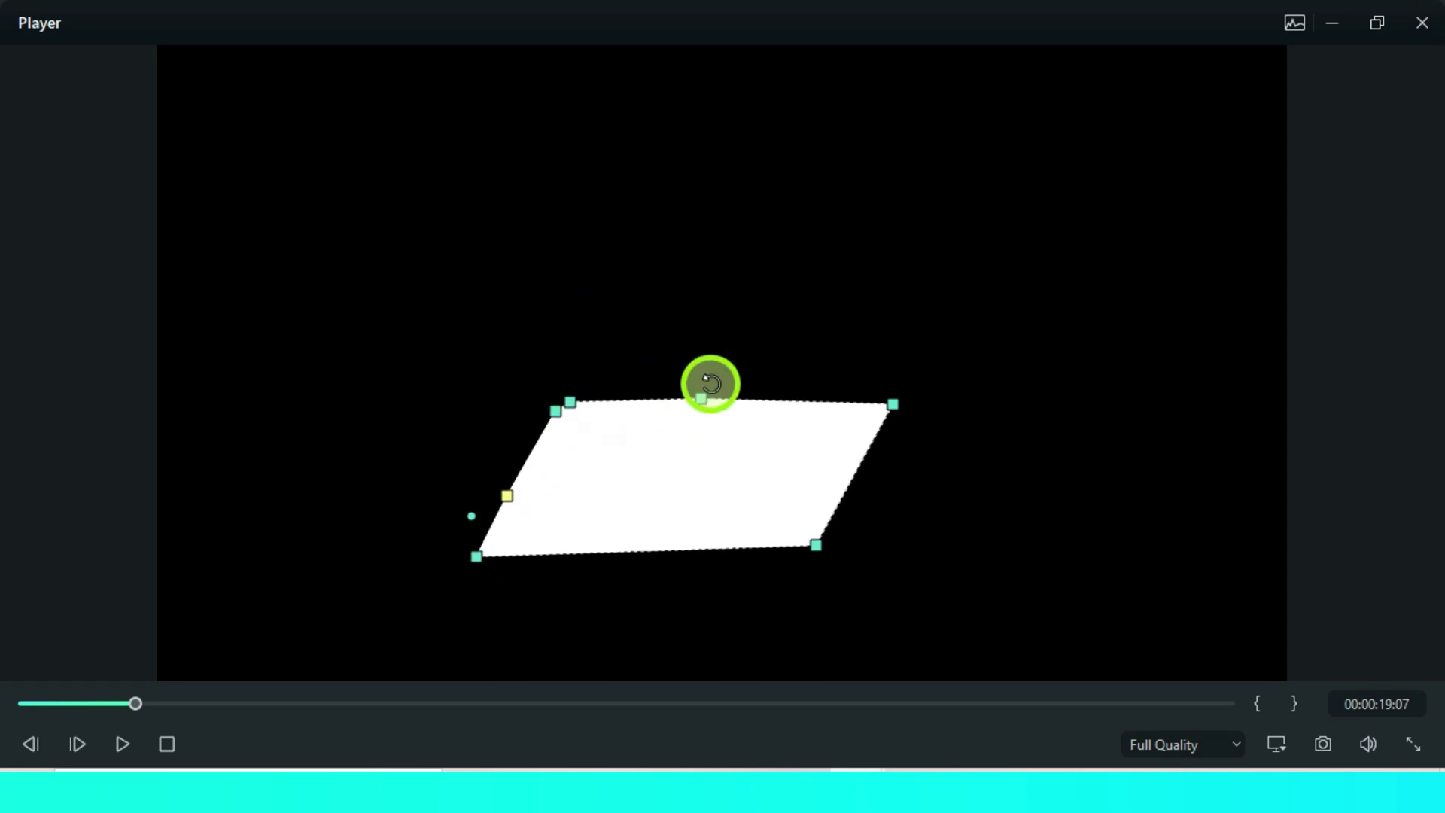
left_click_drag(506, 496, 492, 527)
left_click_drag(885, 405, 885, 397)
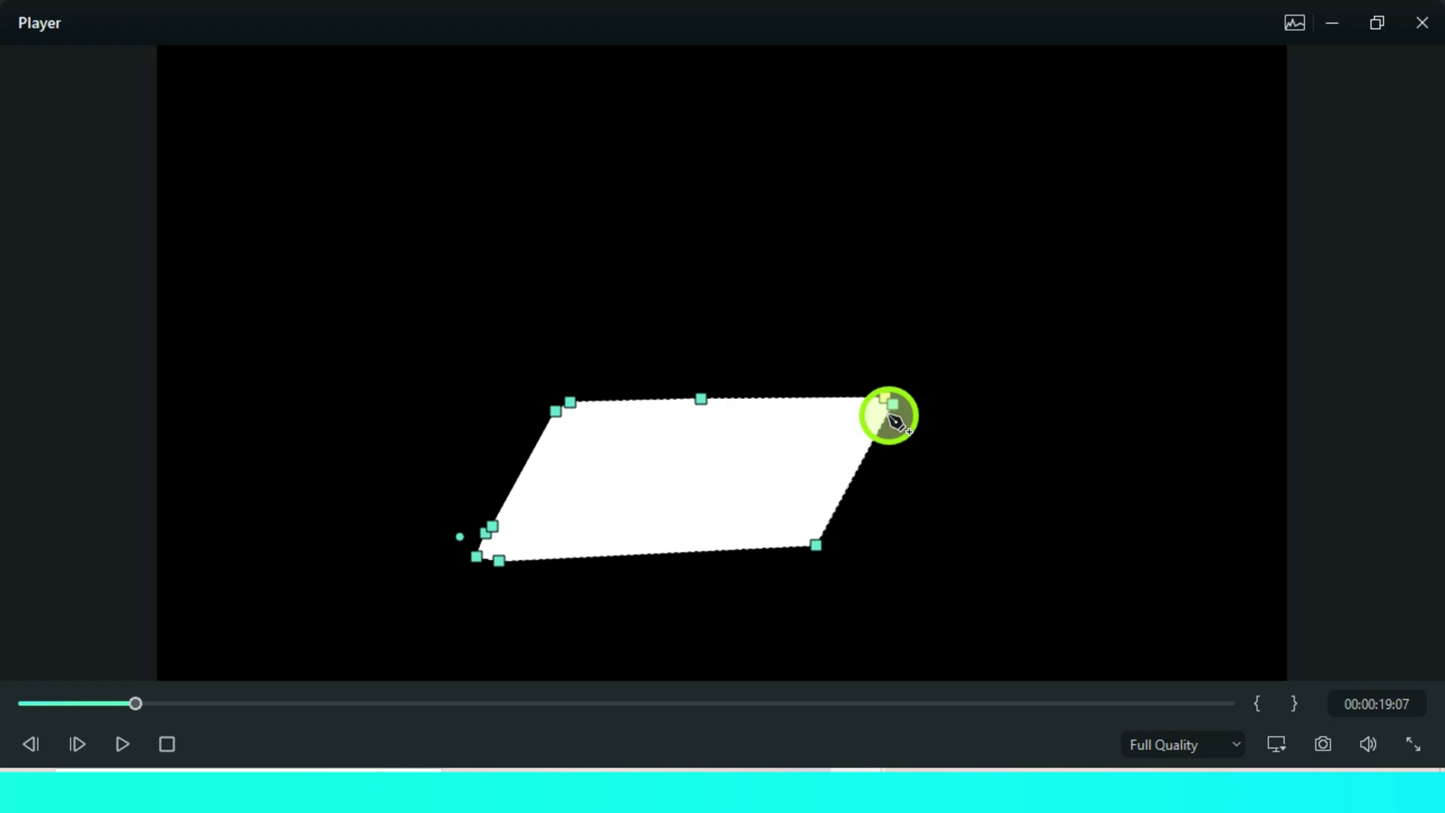
left_click(885, 422)
left_click(836, 517)
left_click(687, 435)
left_click_drag(815, 545, 816, 555)
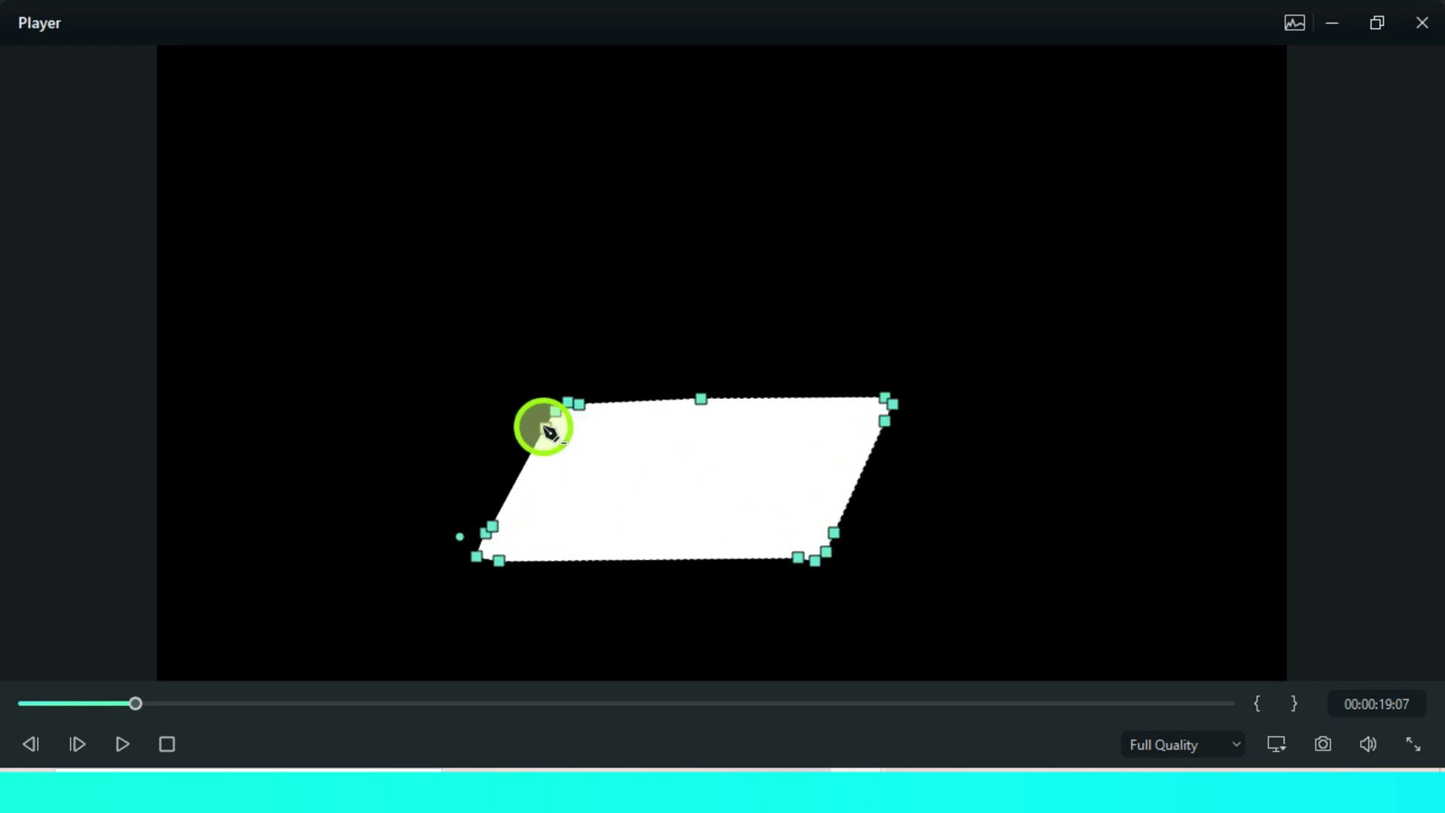
left_click(1390, 30)
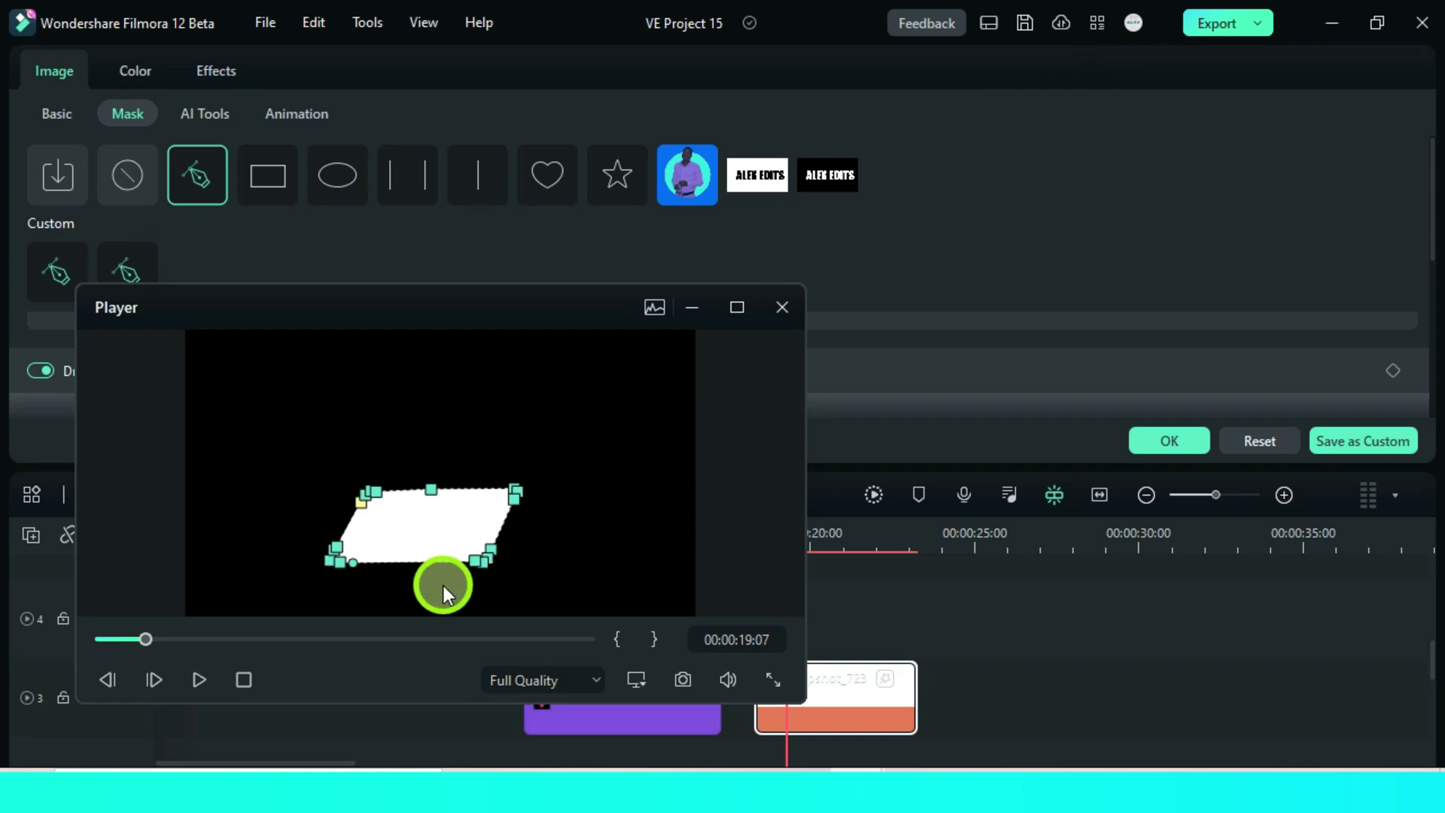
left_click_drag(453, 317, 1092, 105)
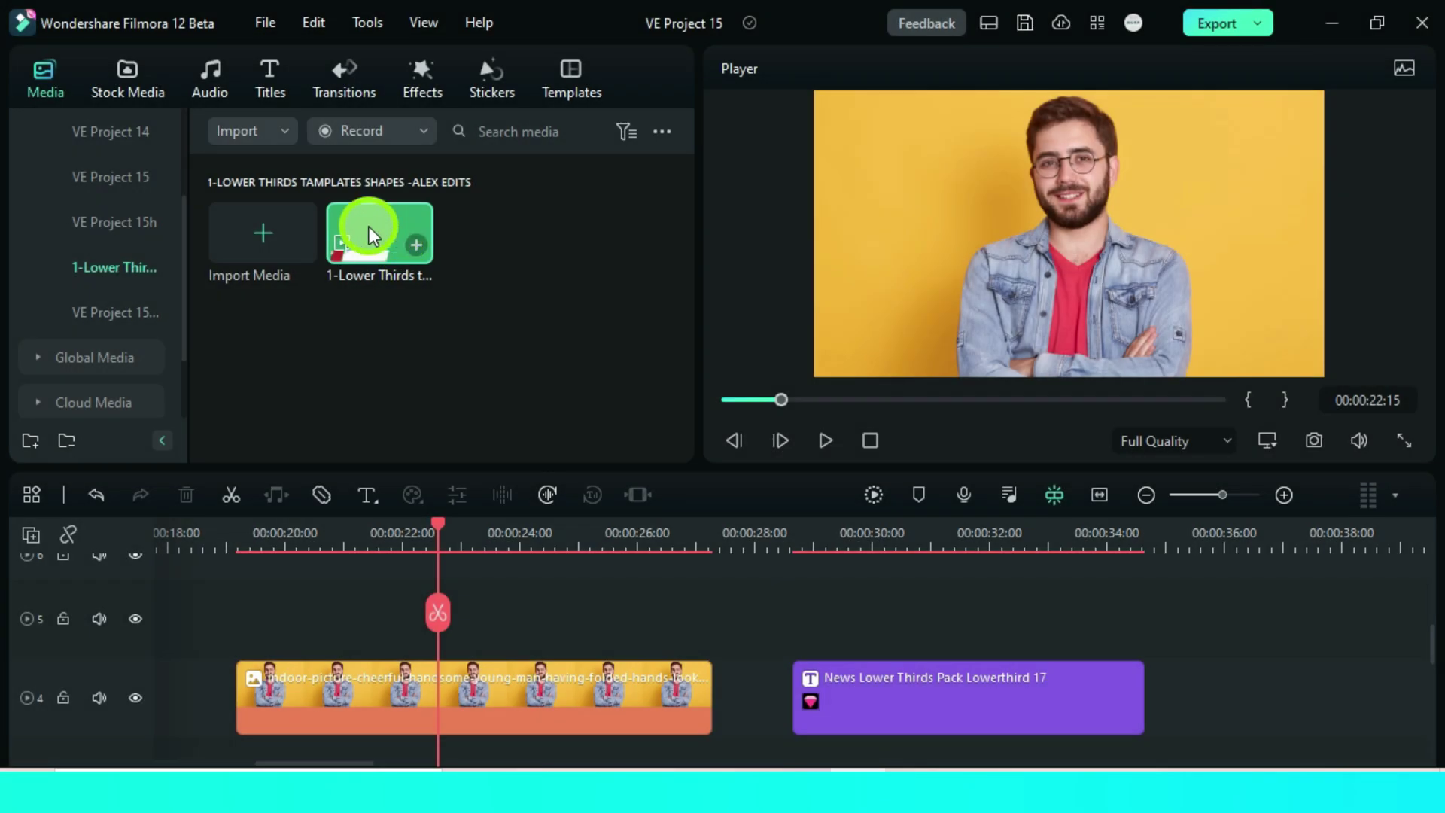
Stack the lower thirds template shapes clip above the man's photo, and the dark blue Snapshot_453 image on track 6 above it
left_click_drag(371, 232, 336, 655)
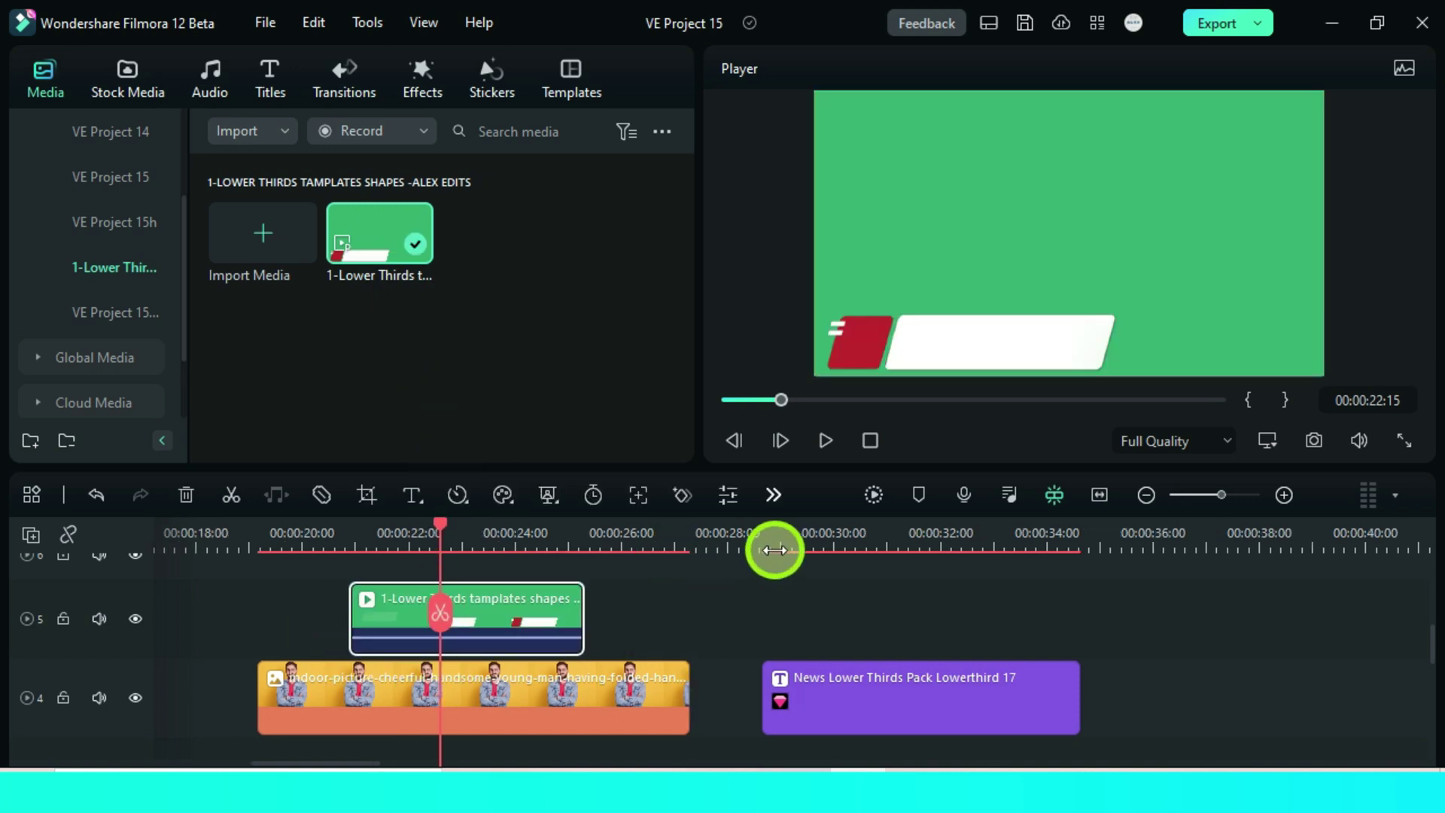
left_click(845, 533)
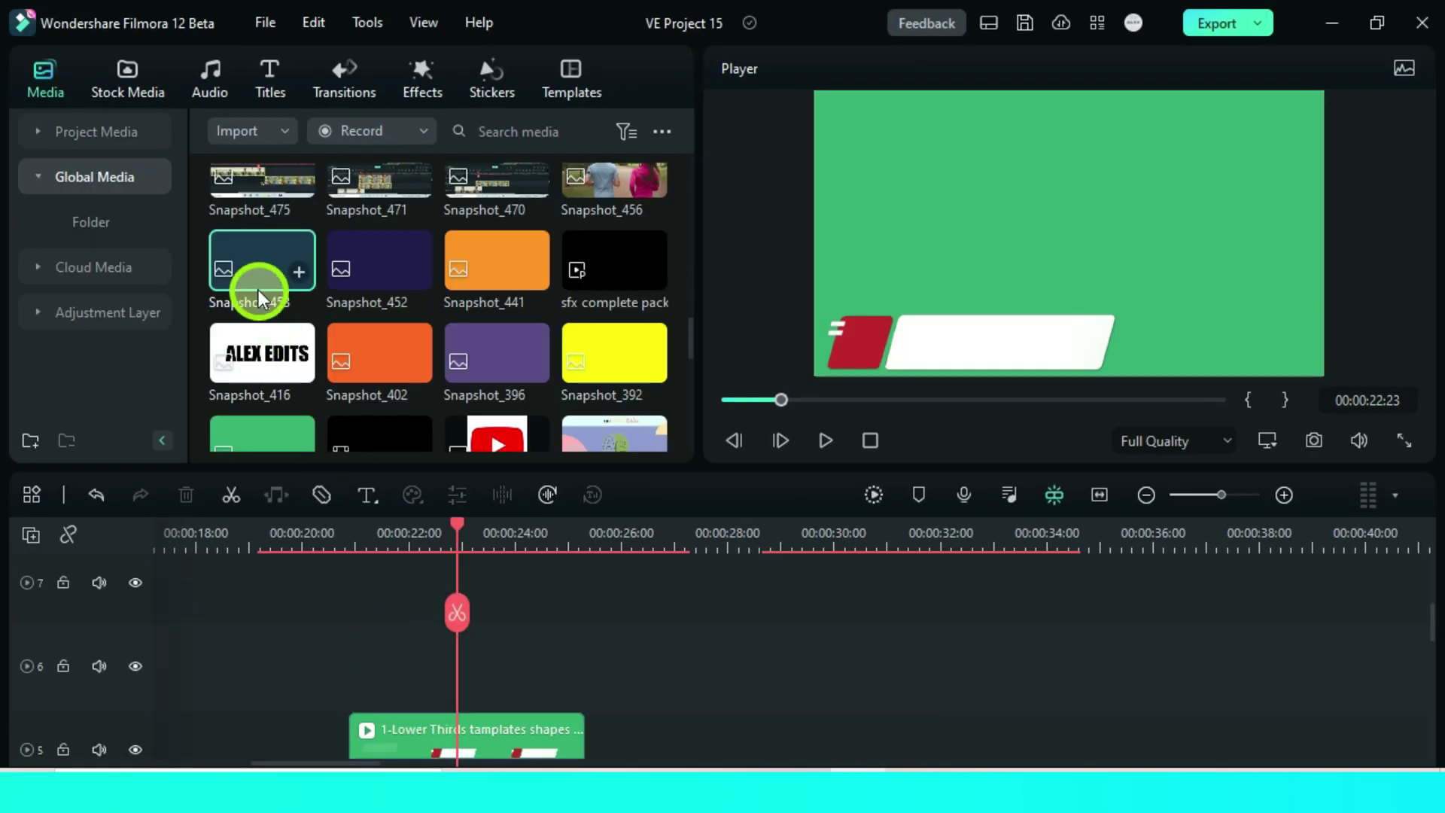
left_click_drag(250, 280, 339, 682)
Draw a closed four-point slanted pen mask on the dark blue image in the enlarged player
double_click(518, 621)
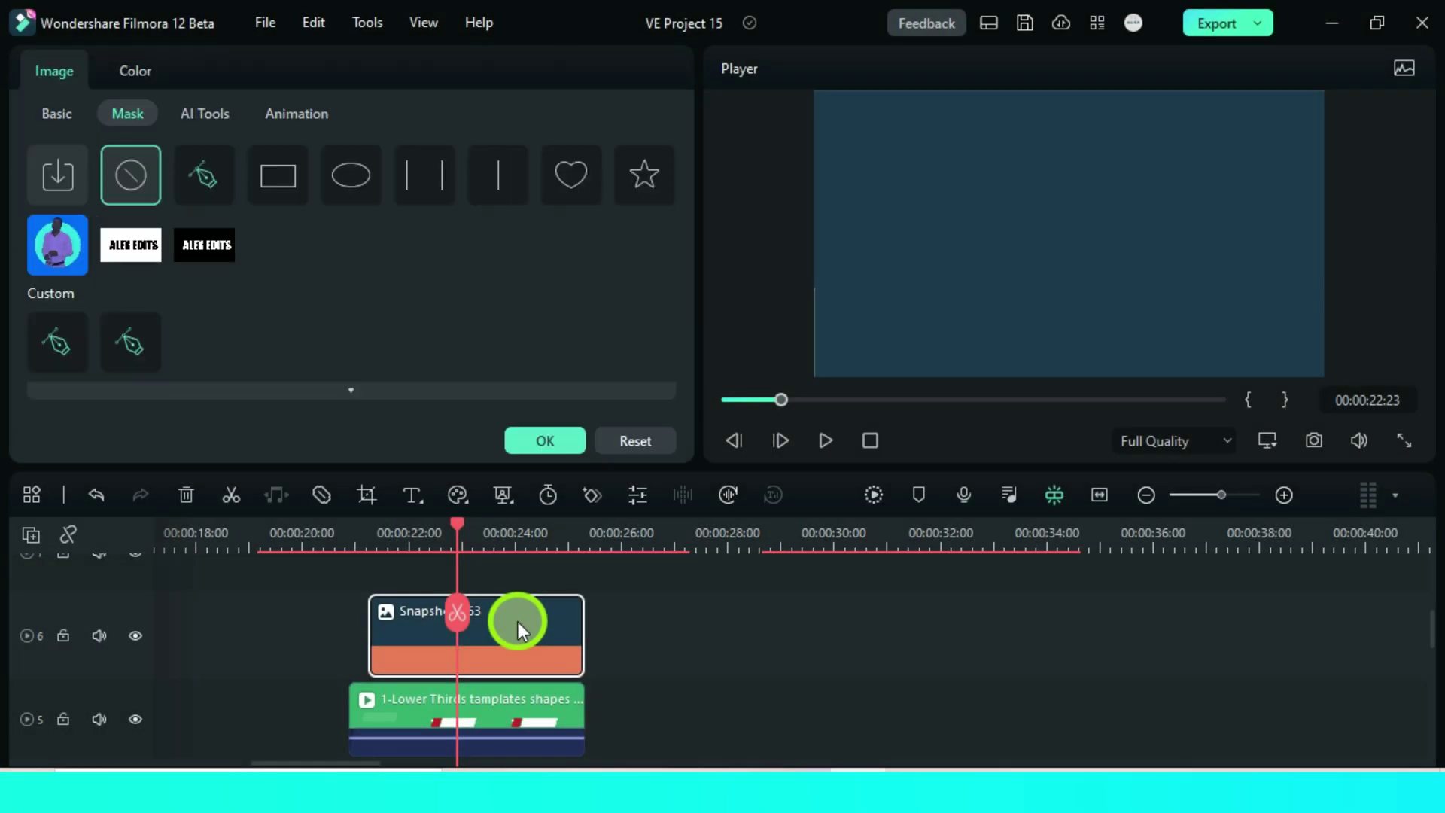
left_click(205, 187)
left_click(431, 441)
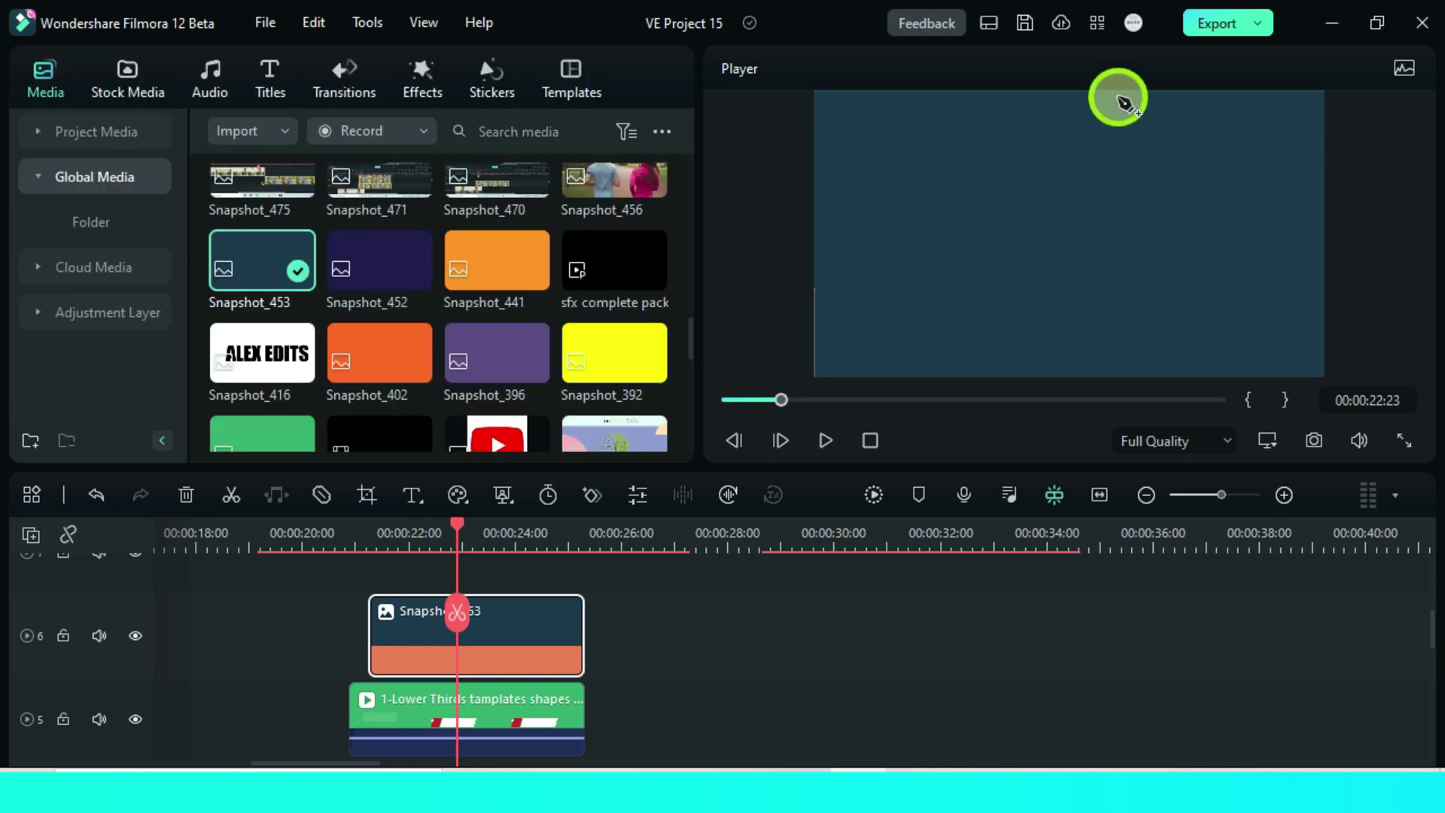
left_click_drag(1162, 75, 498, 288)
left_click(694, 298)
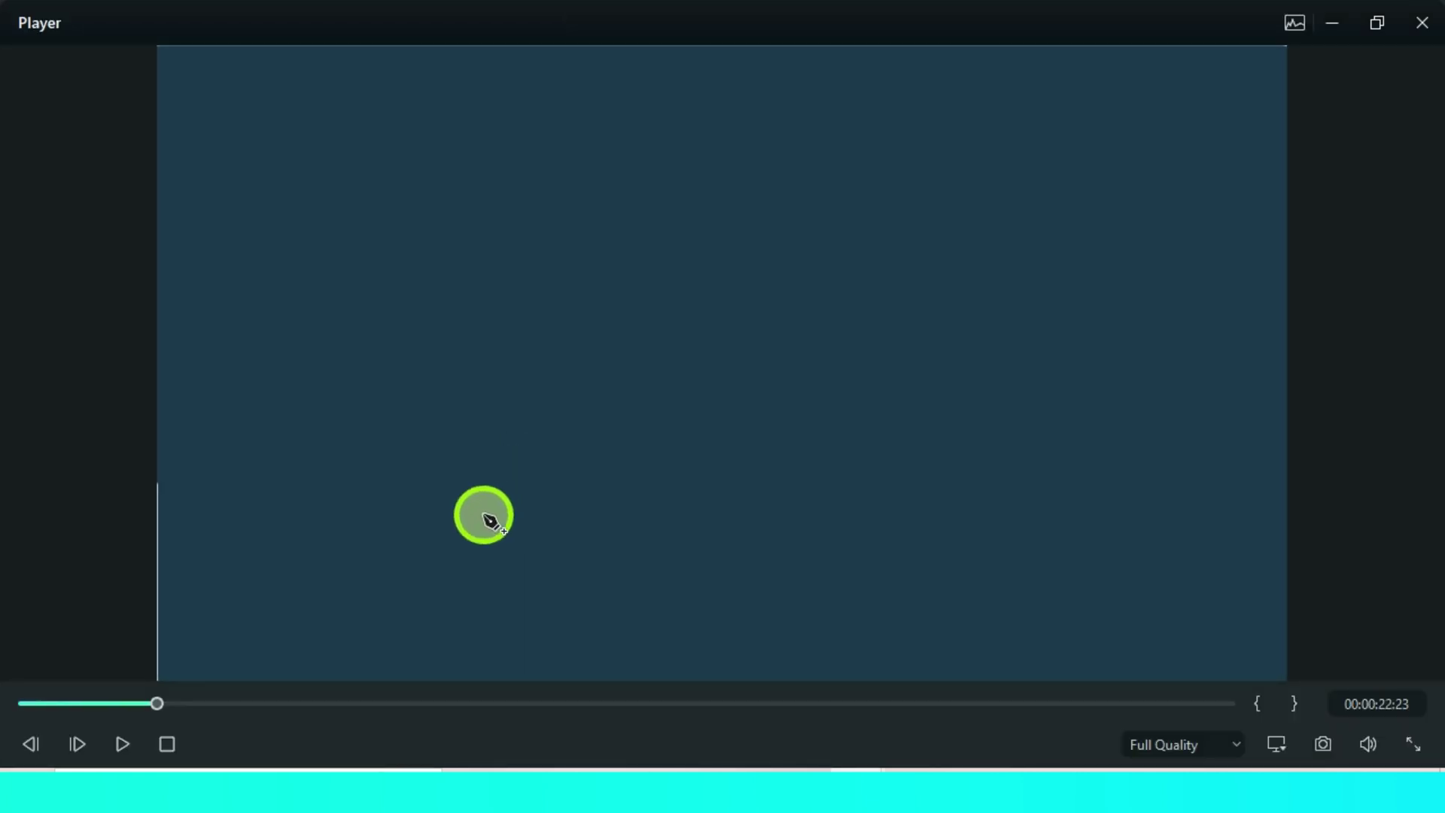
left_click(479, 457)
left_click(846, 446)
left_click(809, 521)
left_click(429, 546)
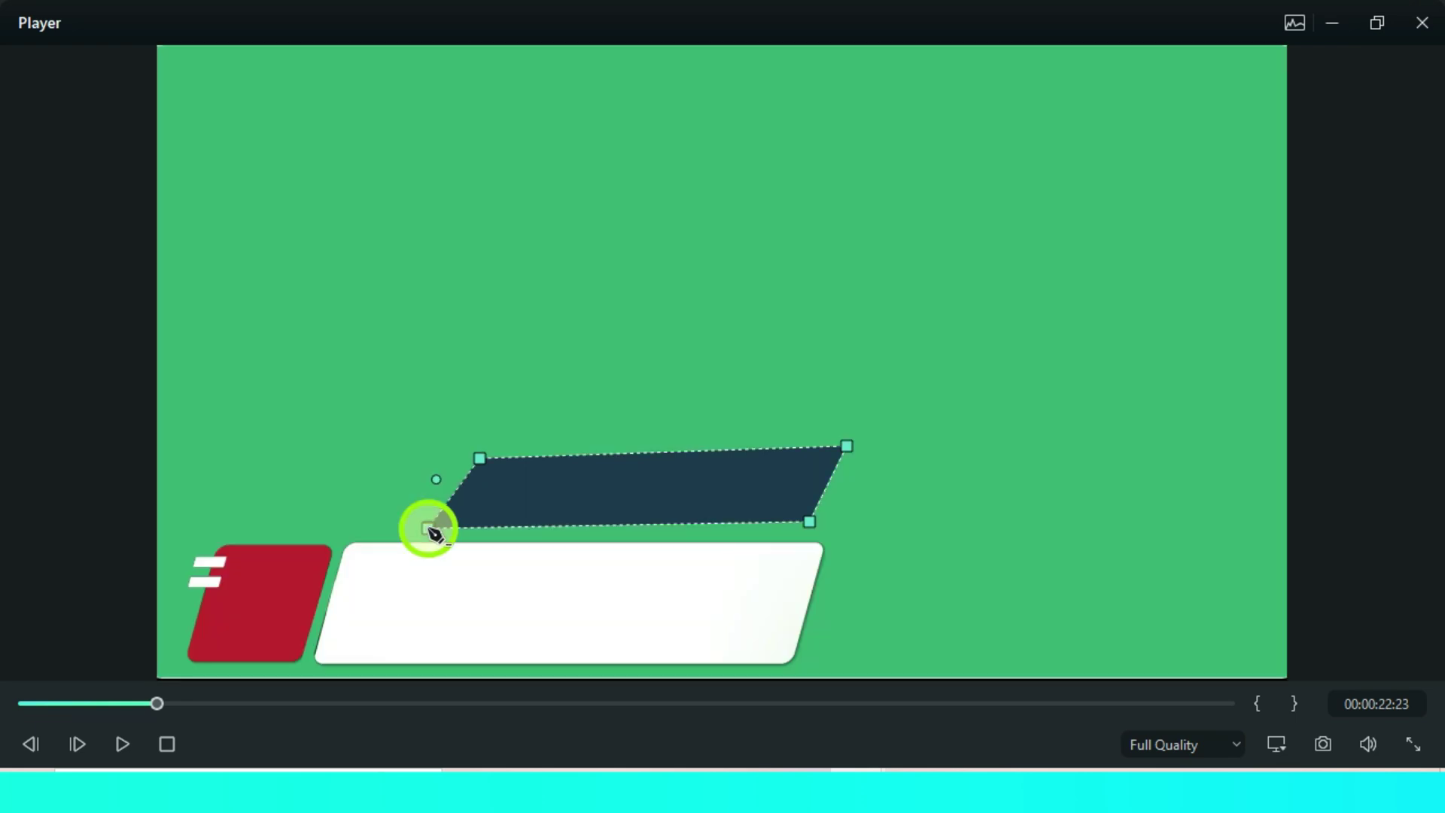
Move the dark blue mask onto the white lower-third bar and reshape its corners into a slanted strip starting at the bar's slanted left edge
left_click_drag(549, 494, 442, 613)
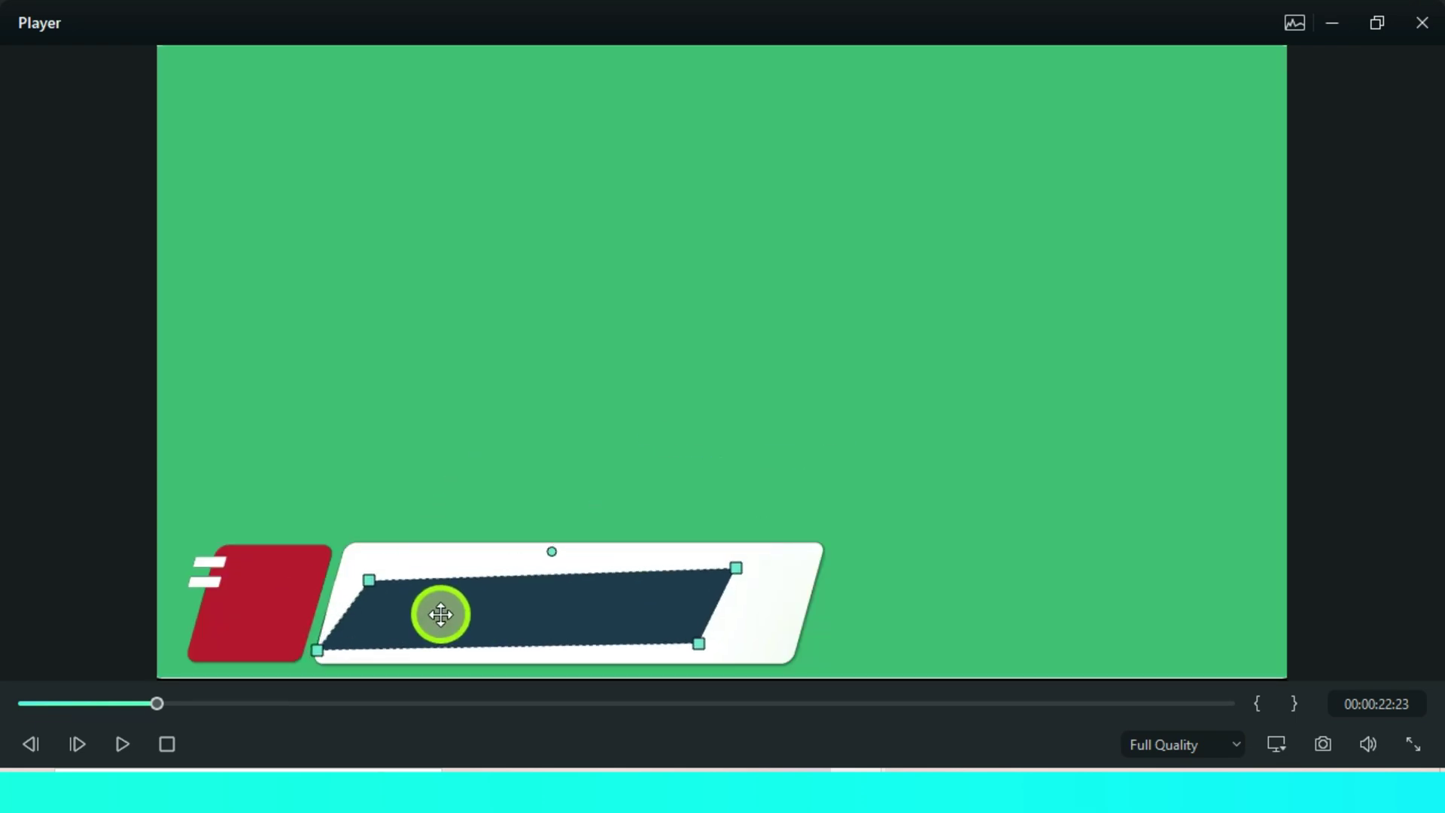
left_click_drag(338, 593, 330, 599)
left_click_drag(734, 569, 684, 600)
left_click_drag(698, 645, 658, 654)
left_click_drag(315, 652, 315, 648)
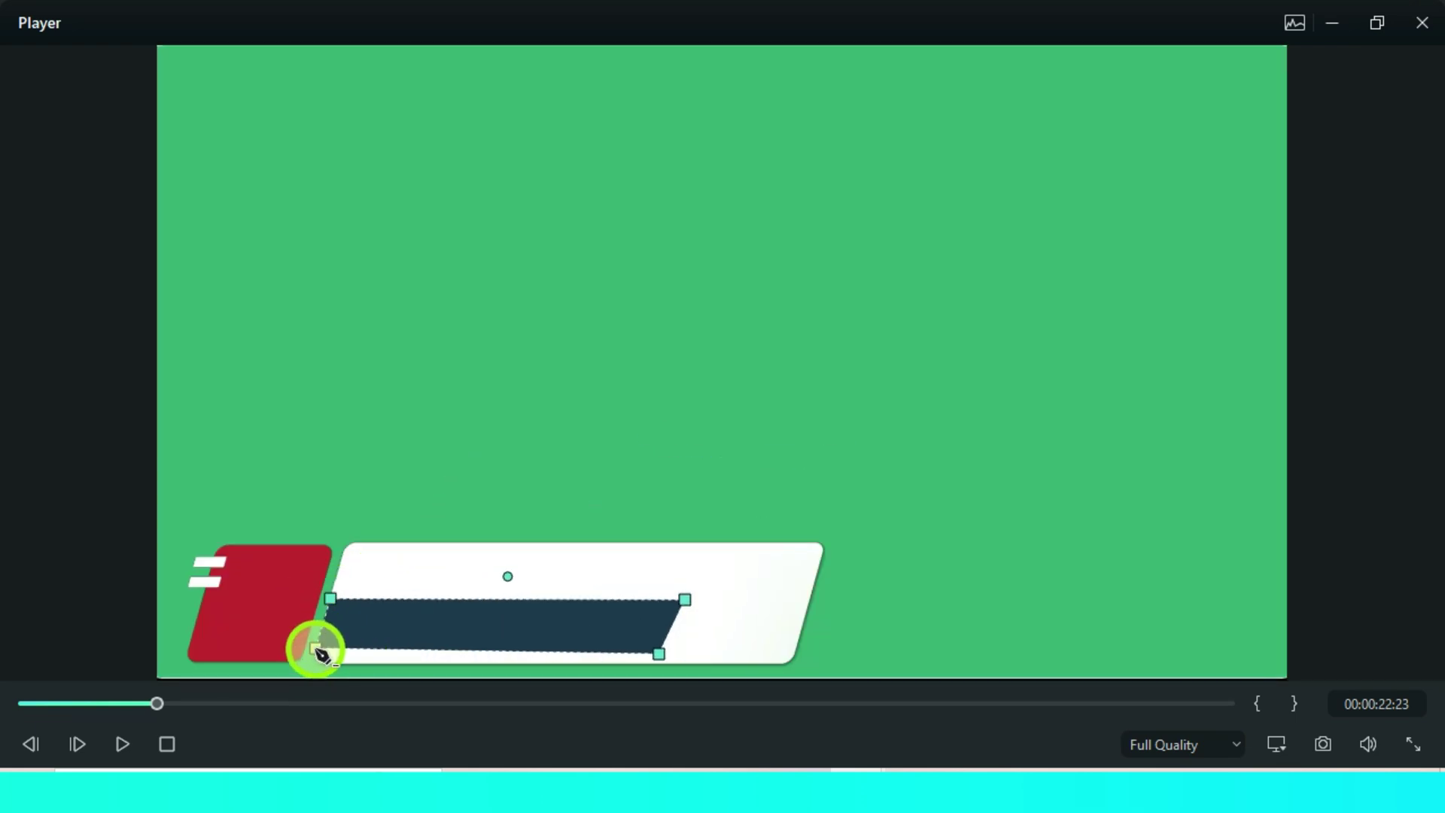
left_click(581, 431)
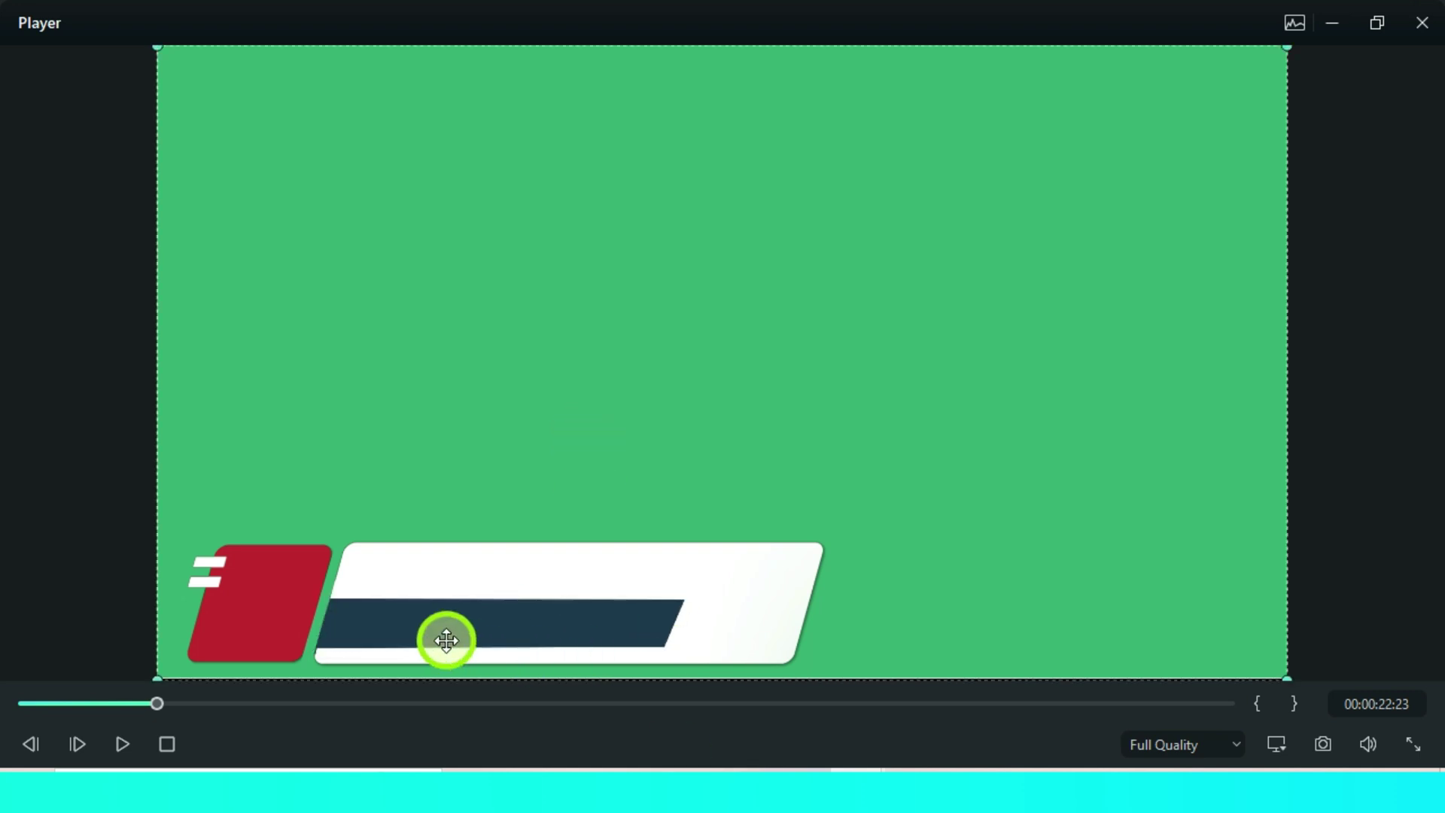
Slim the dark blue strip and level its edges inside the lower part of the white bar, and return the player to the main window
left_click_drag(316, 640, 331, 604)
left_click_drag(685, 601, 685, 611)
left_click(543, 417)
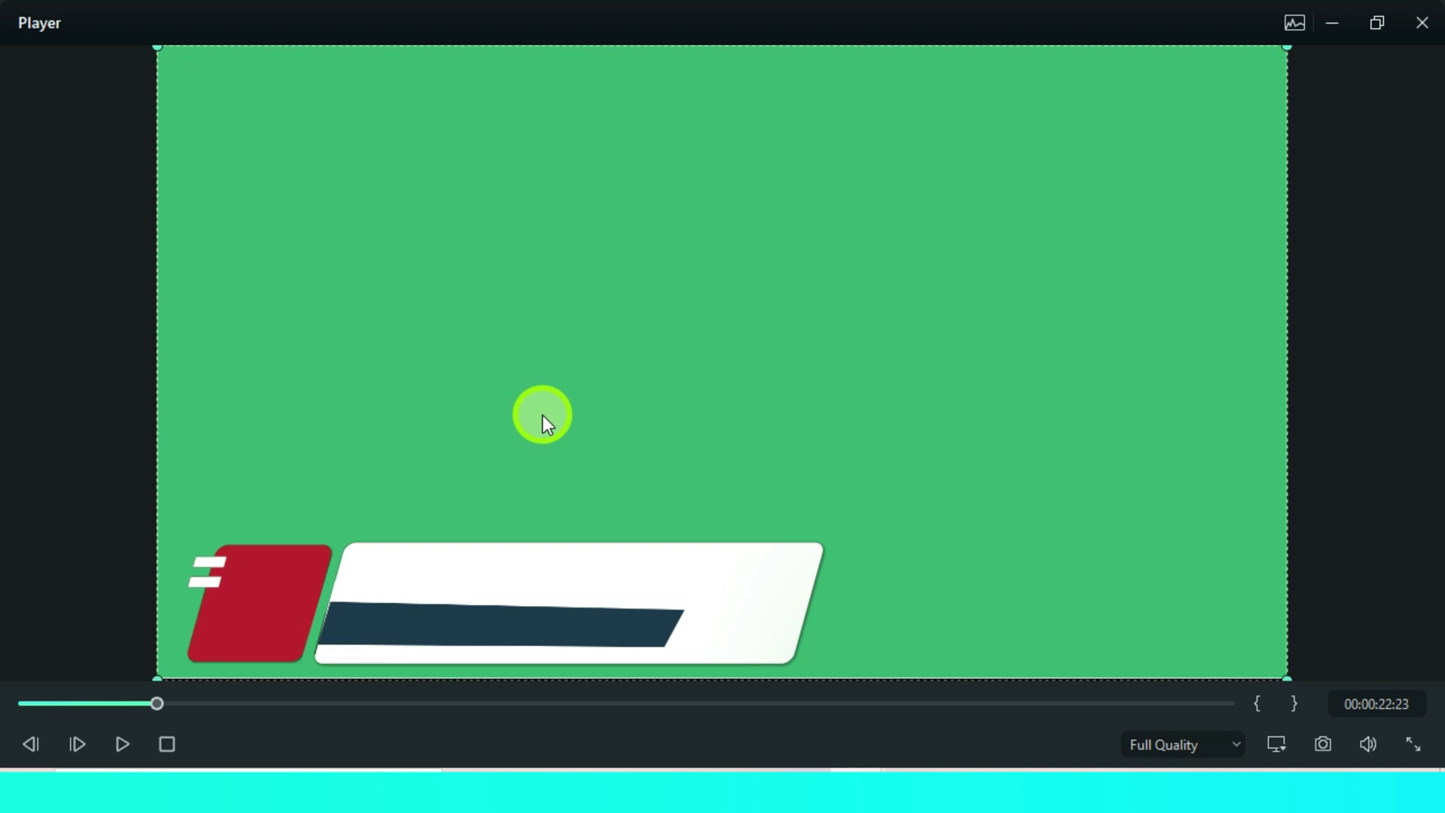
left_click(645, 635)
left_click_drag(331, 603, 334, 611)
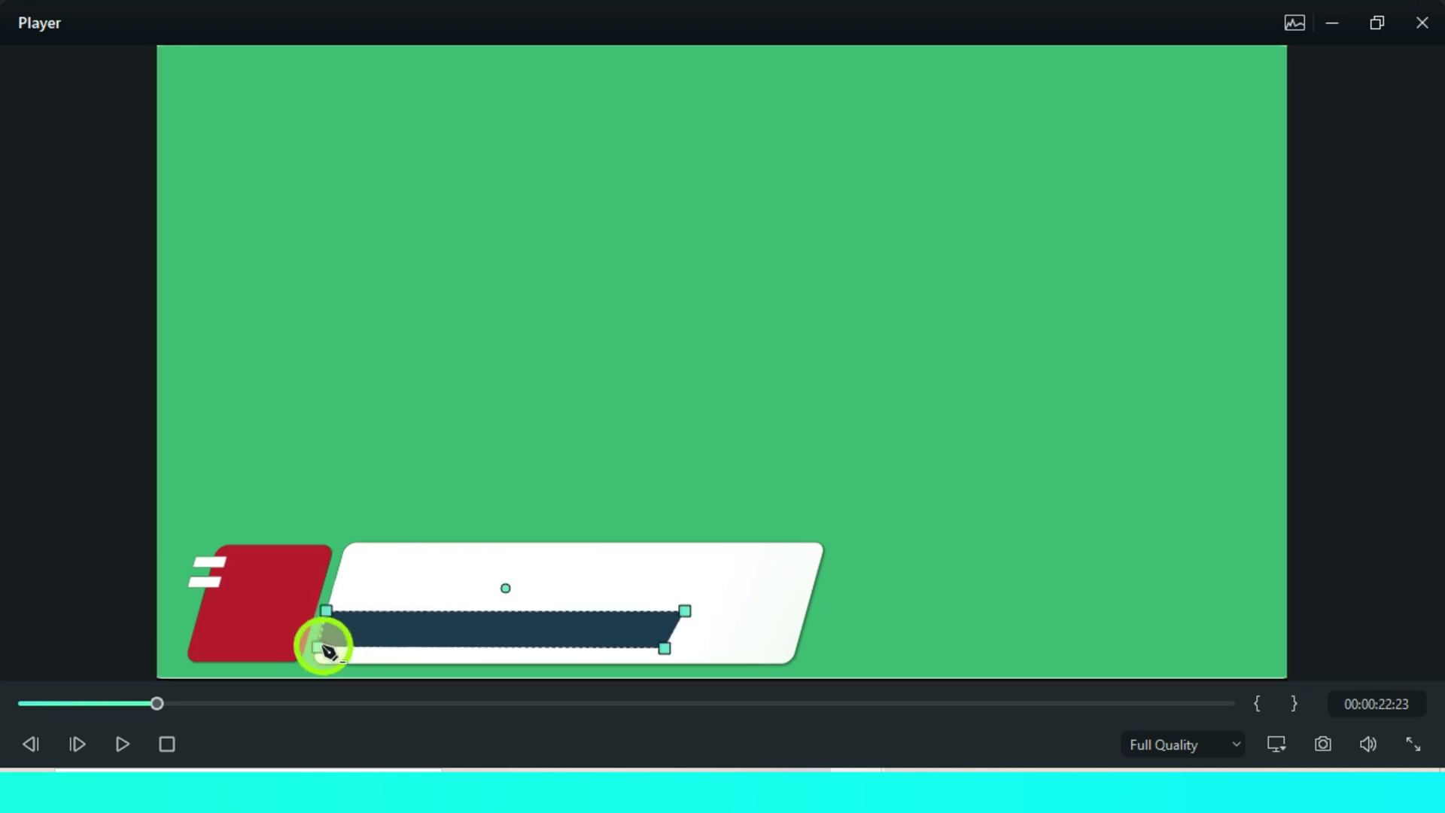
left_click(320, 649)
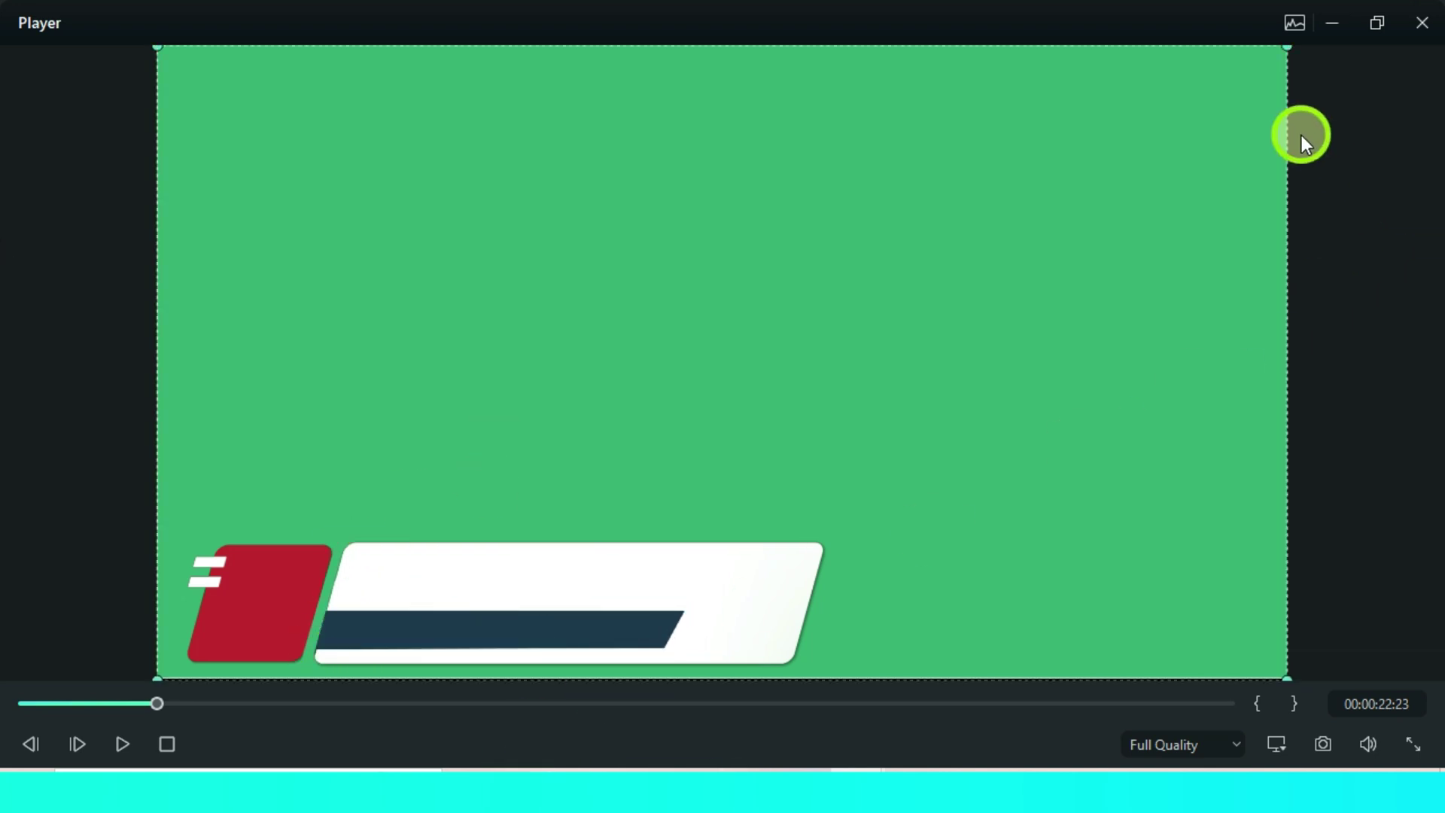
left_click(1384, 27)
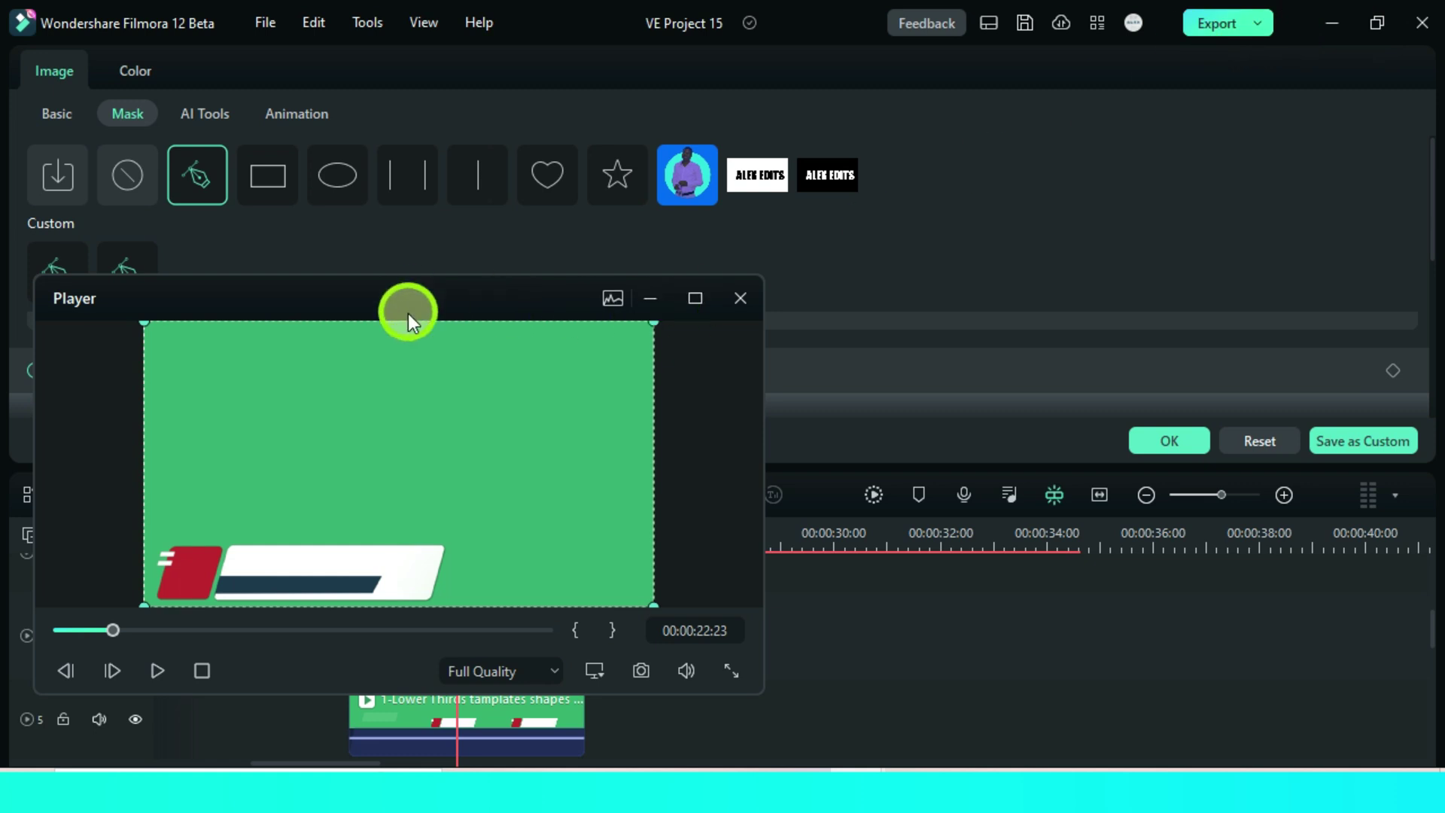
left_click_drag(408, 313, 1021, 133)
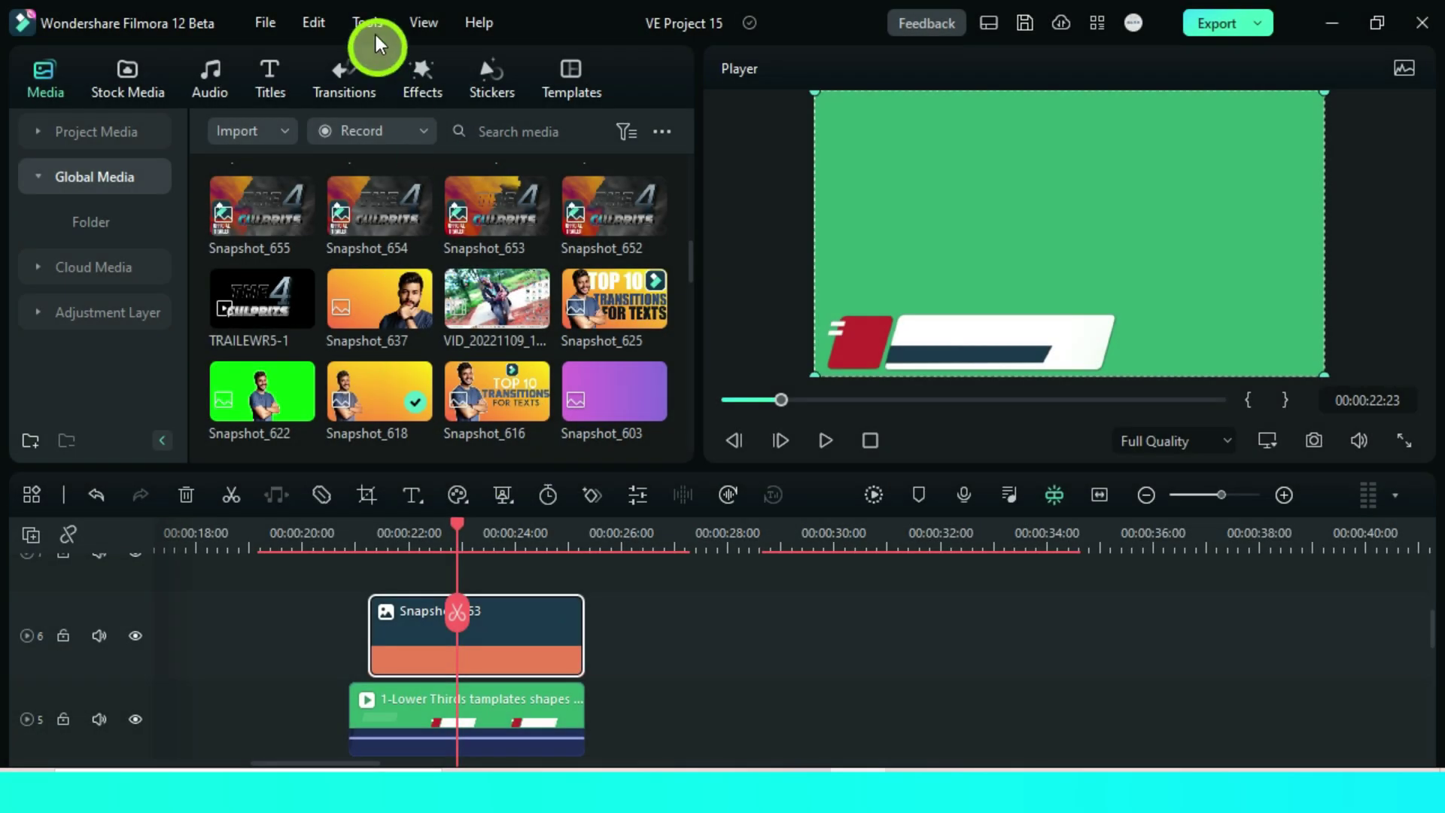
Add the Erase transition to both the start and the end of the dark blue Snapshot_453 clip
left_click(348, 76)
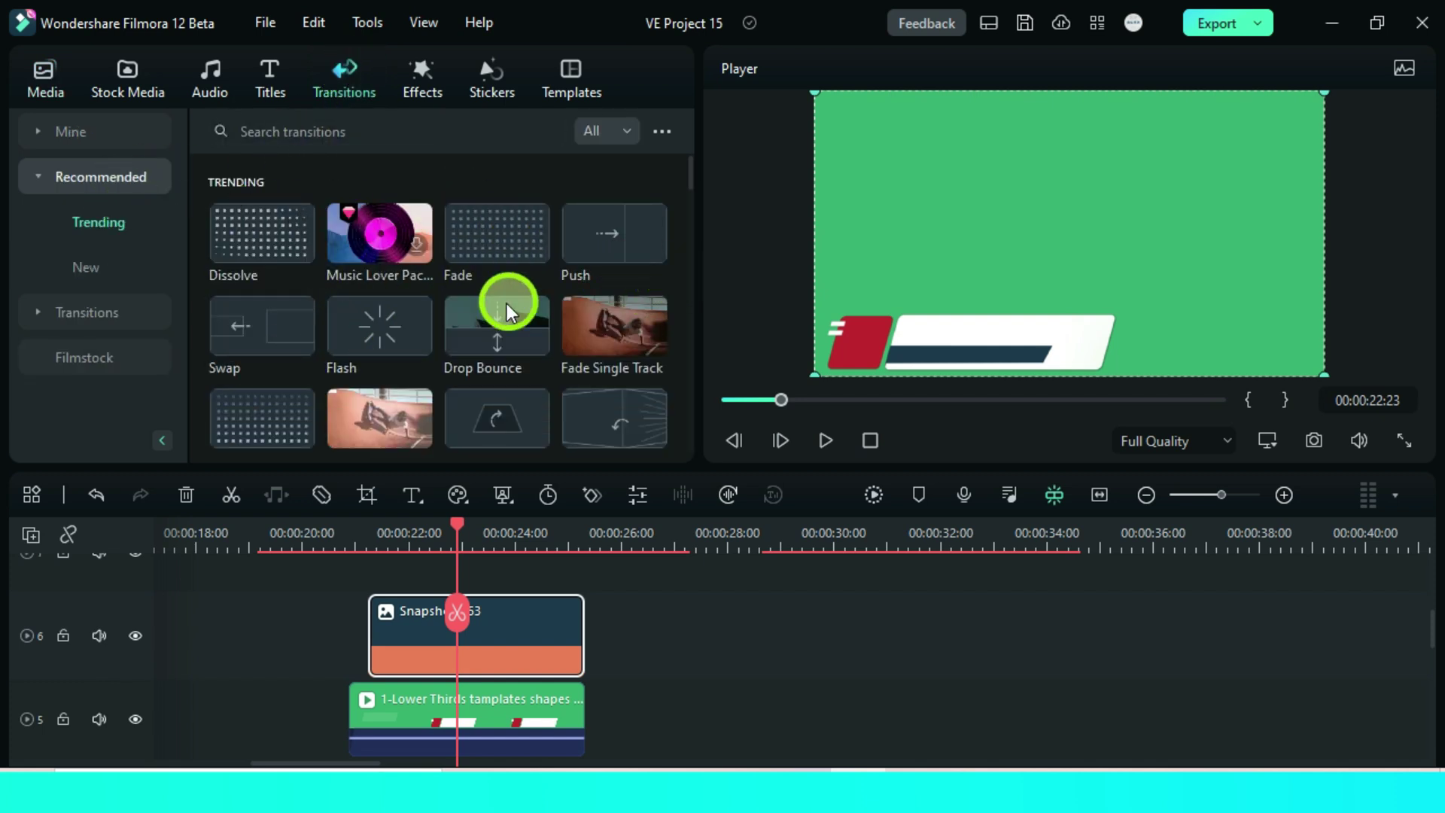
scroll(504, 301, "down", 1)
scroll(451, 279, "down", 1)
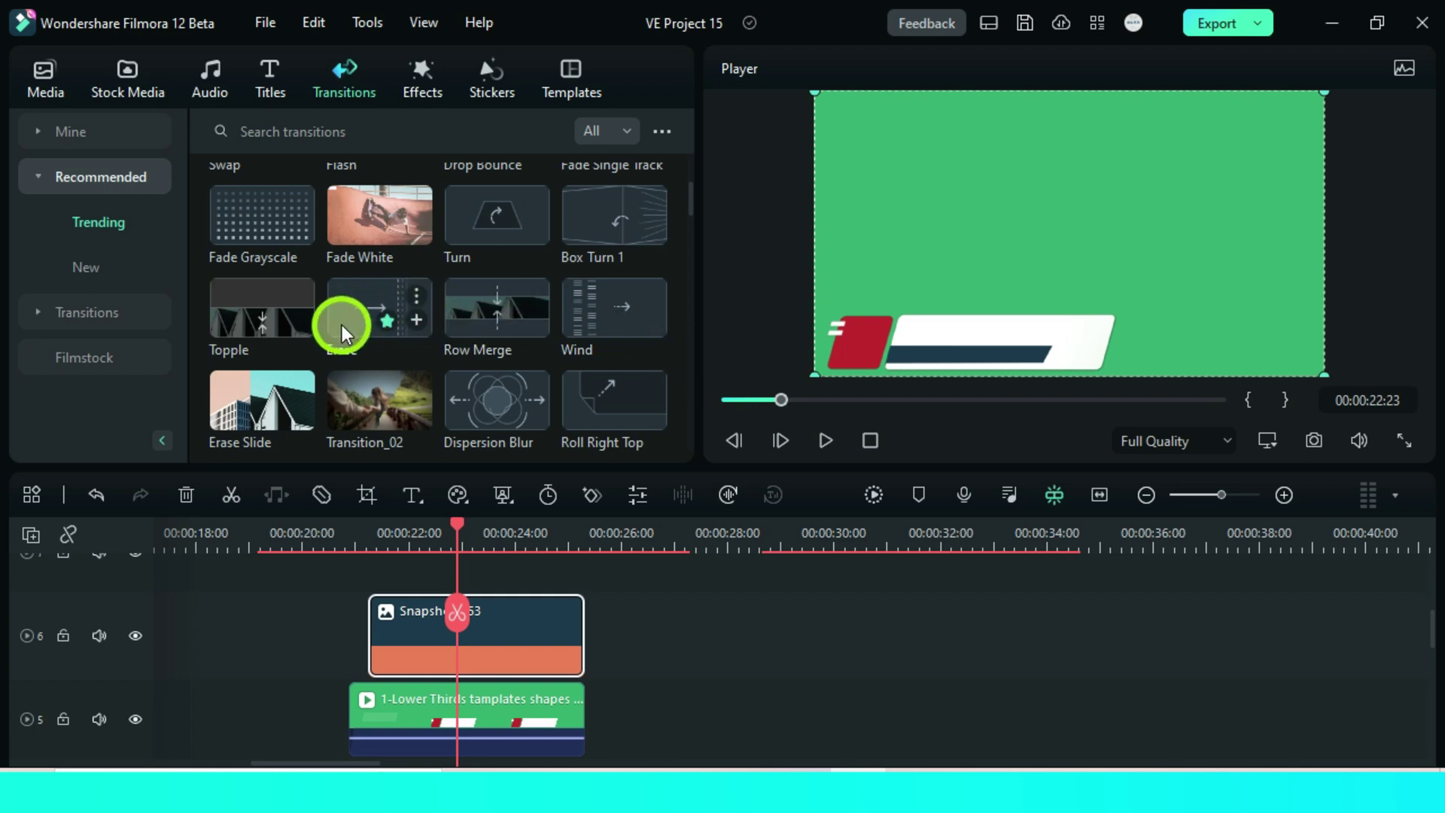
mouse_move(354, 308)
left_mouse_down()
mouse_move(460, 603)
mouse_move(399, 658)
mouse_move(517, 597)
mouse_move(530, 634)
left_mouse_up()
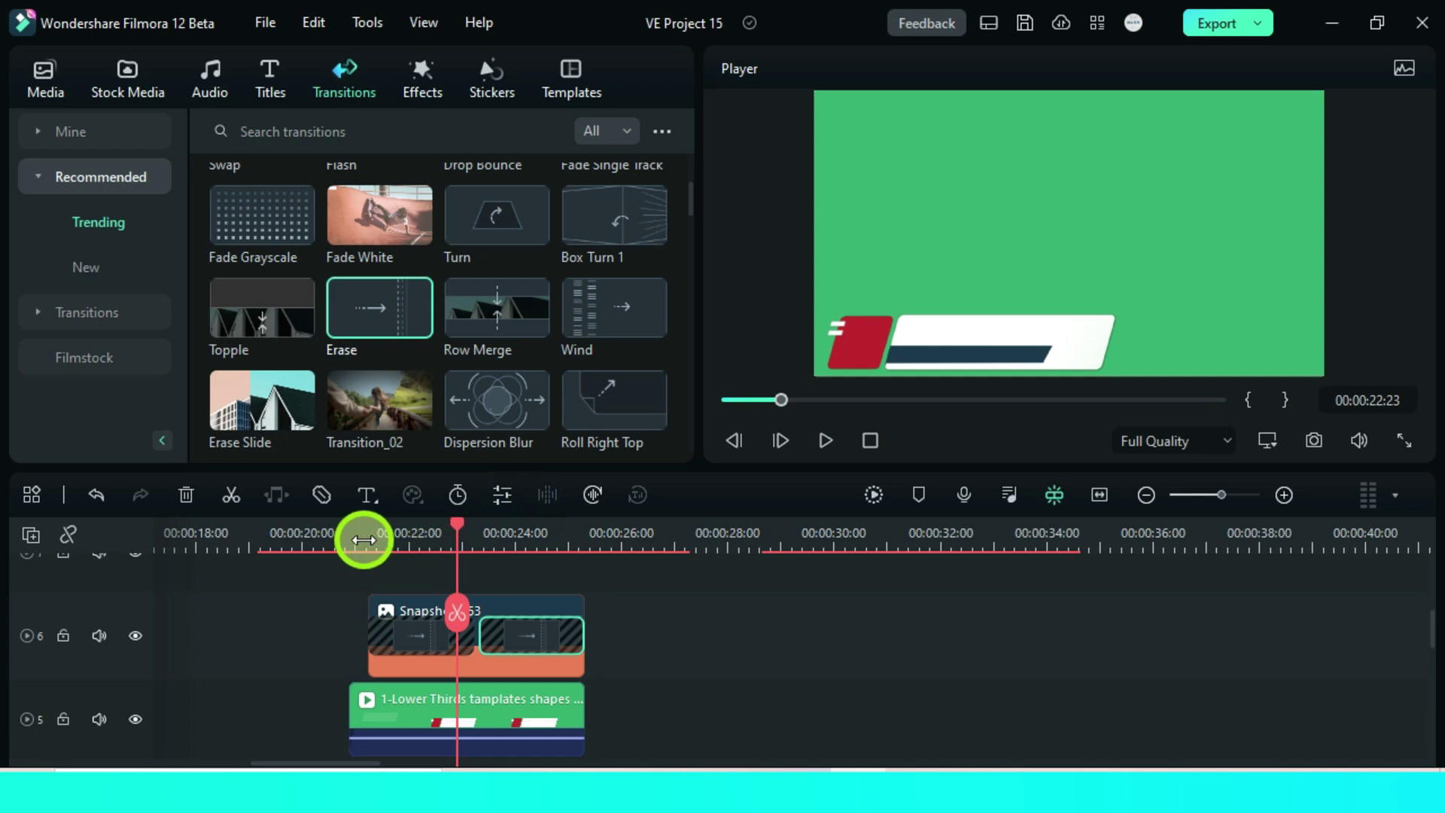
Shorten the Erase transitions at both ends of the dark blue clip so its middle plays without a transition
left_click(364, 540)
scroll(364, 540, "up", 3)
left_click(667, 645)
mouse_move(799, 634)
left_mouse_down()
mouse_move(495, 646)
mouse_move(1119, 635)
left_mouse_up()
left_click(923, 631)
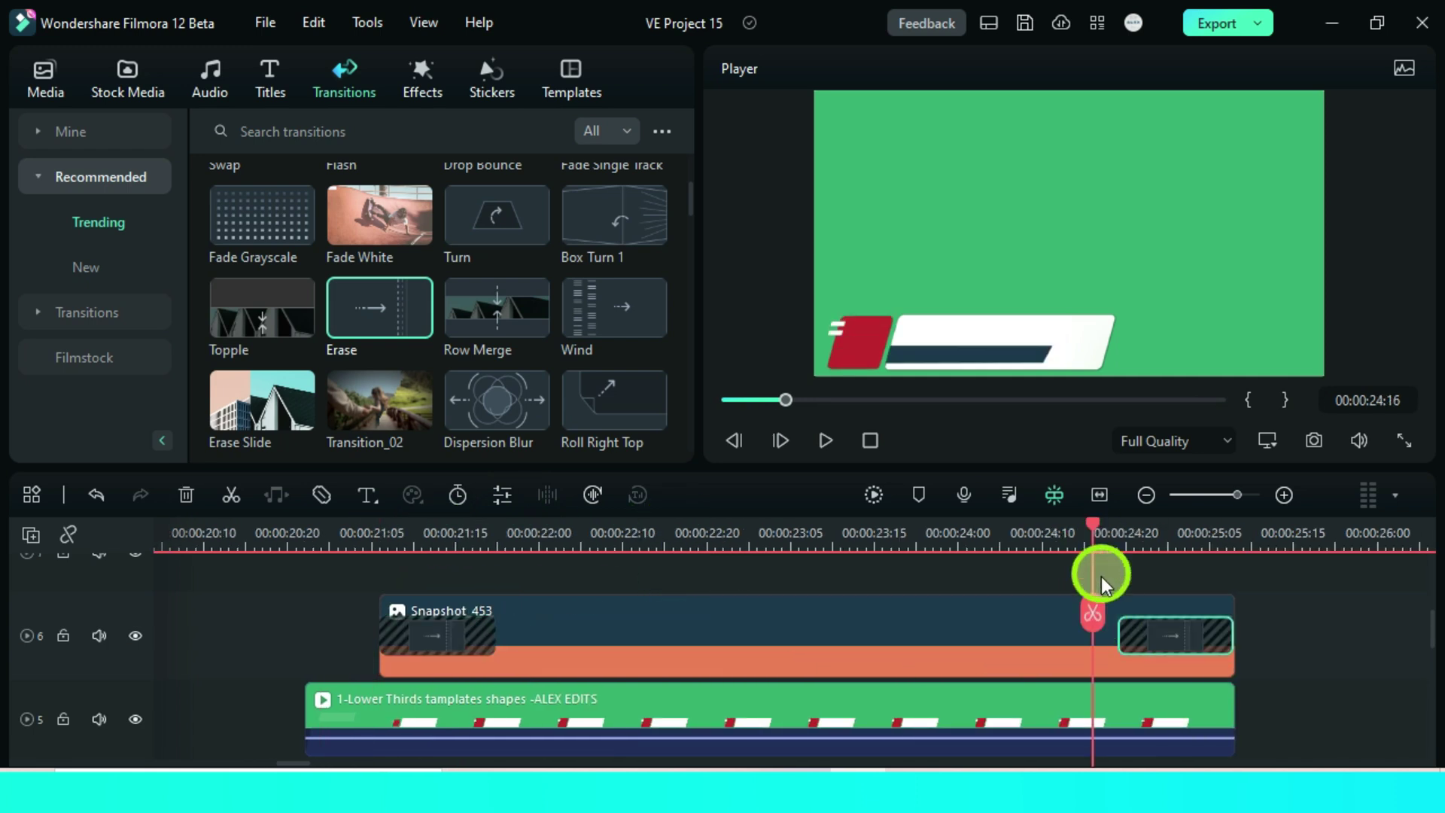
Add a Transform keyframe to the dark blue clip at 00:00:24:18, just before its end transition
double_click(995, 620)
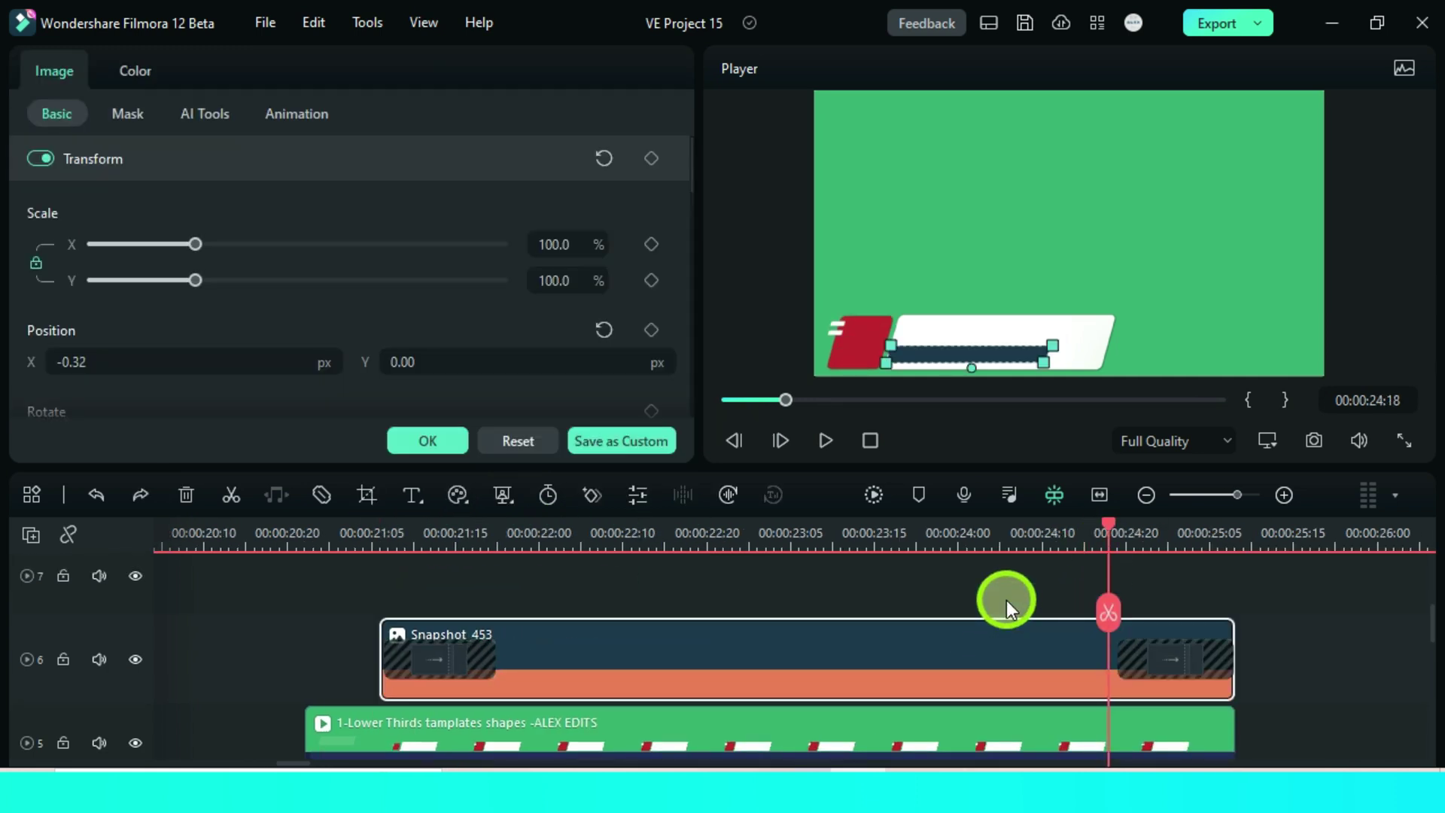
left_click(651, 159)
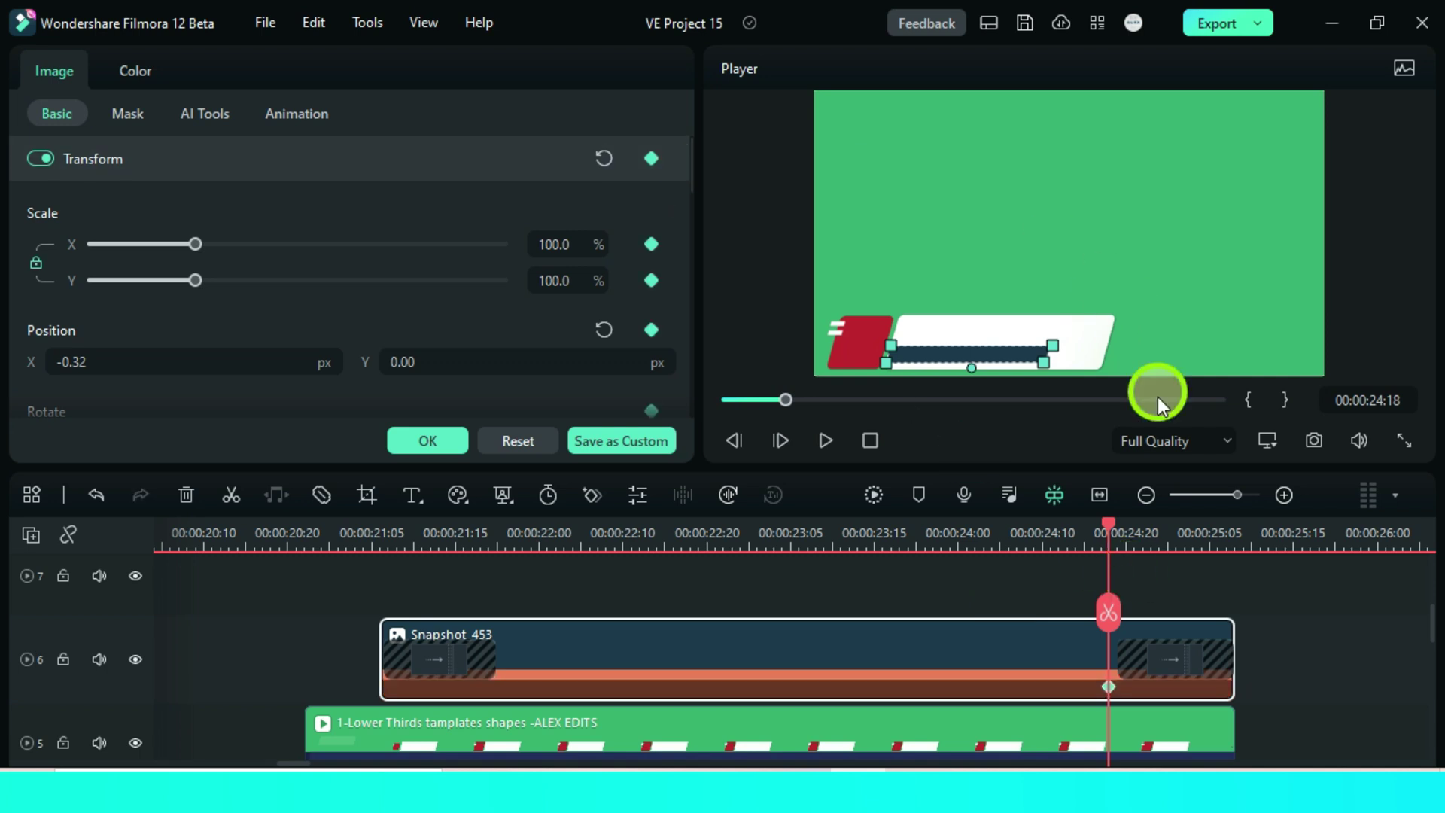
left_click_drag(1145, 532, 1177, 543)
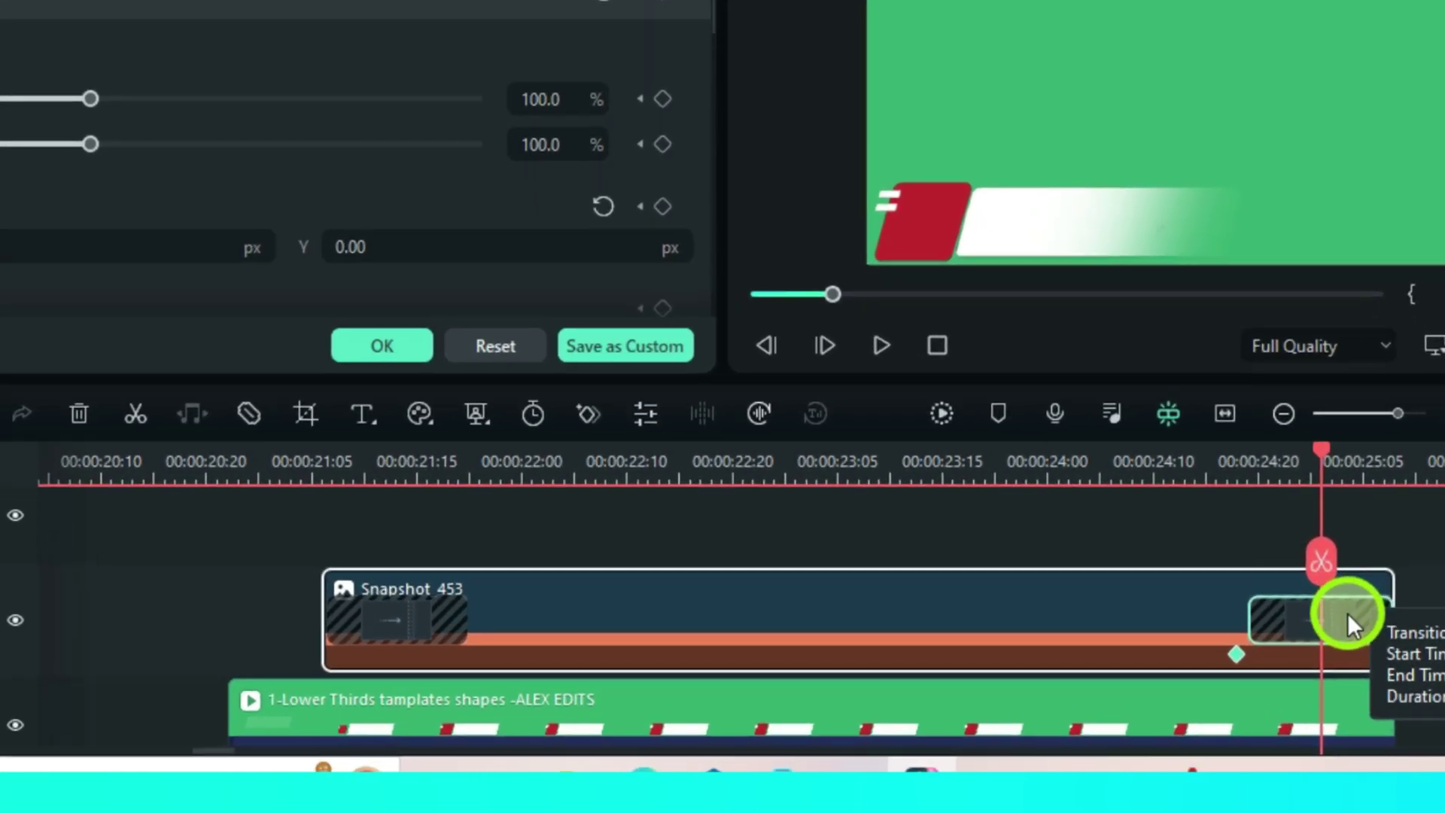
Remove the dark blue clip's end transition, then add a Transform keyframe at 00:00:25:01 and reposition the strip there in the enlarged player
left_click(1197, 654)
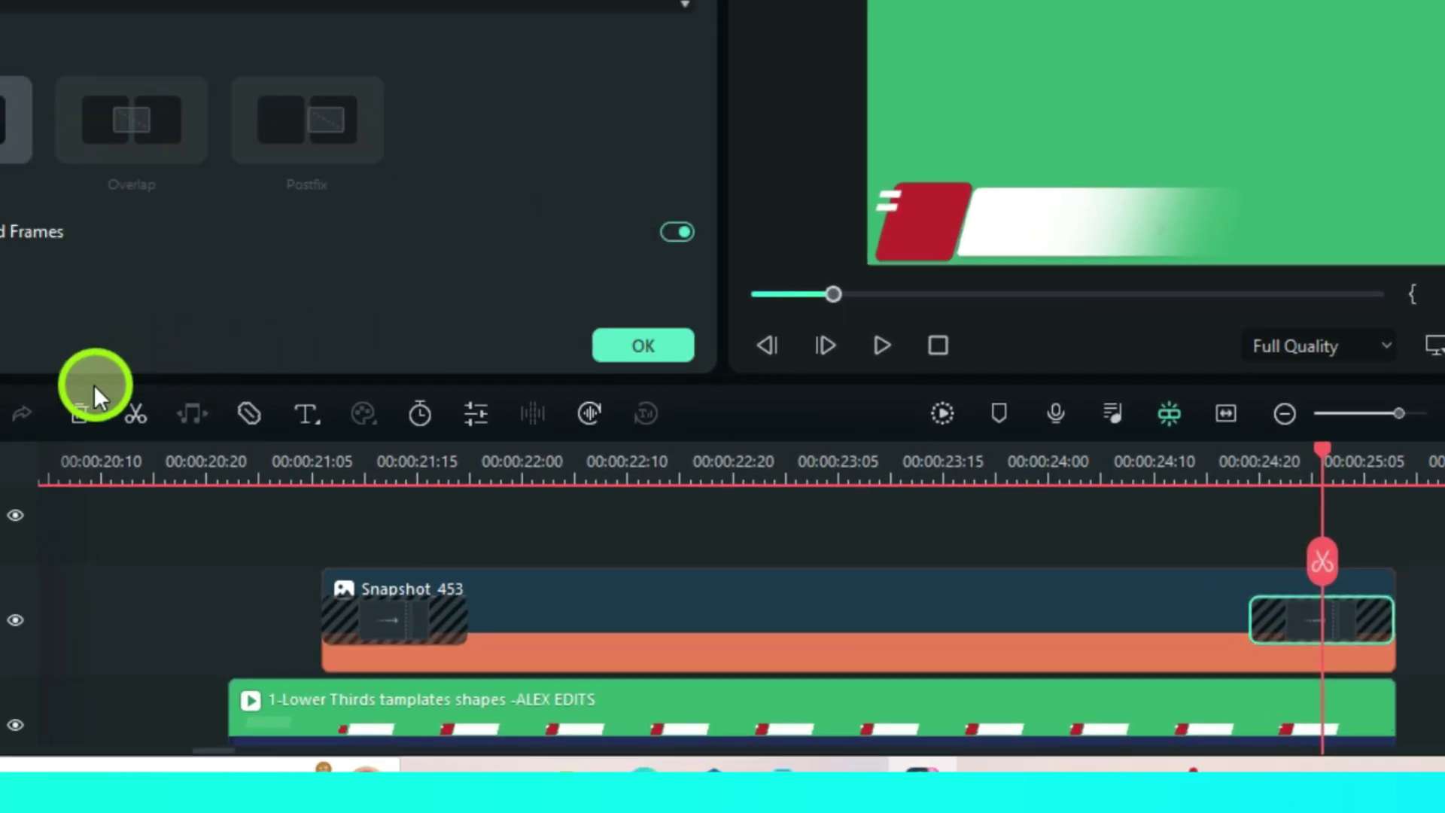
left_click(88, 410)
double_click(986, 595)
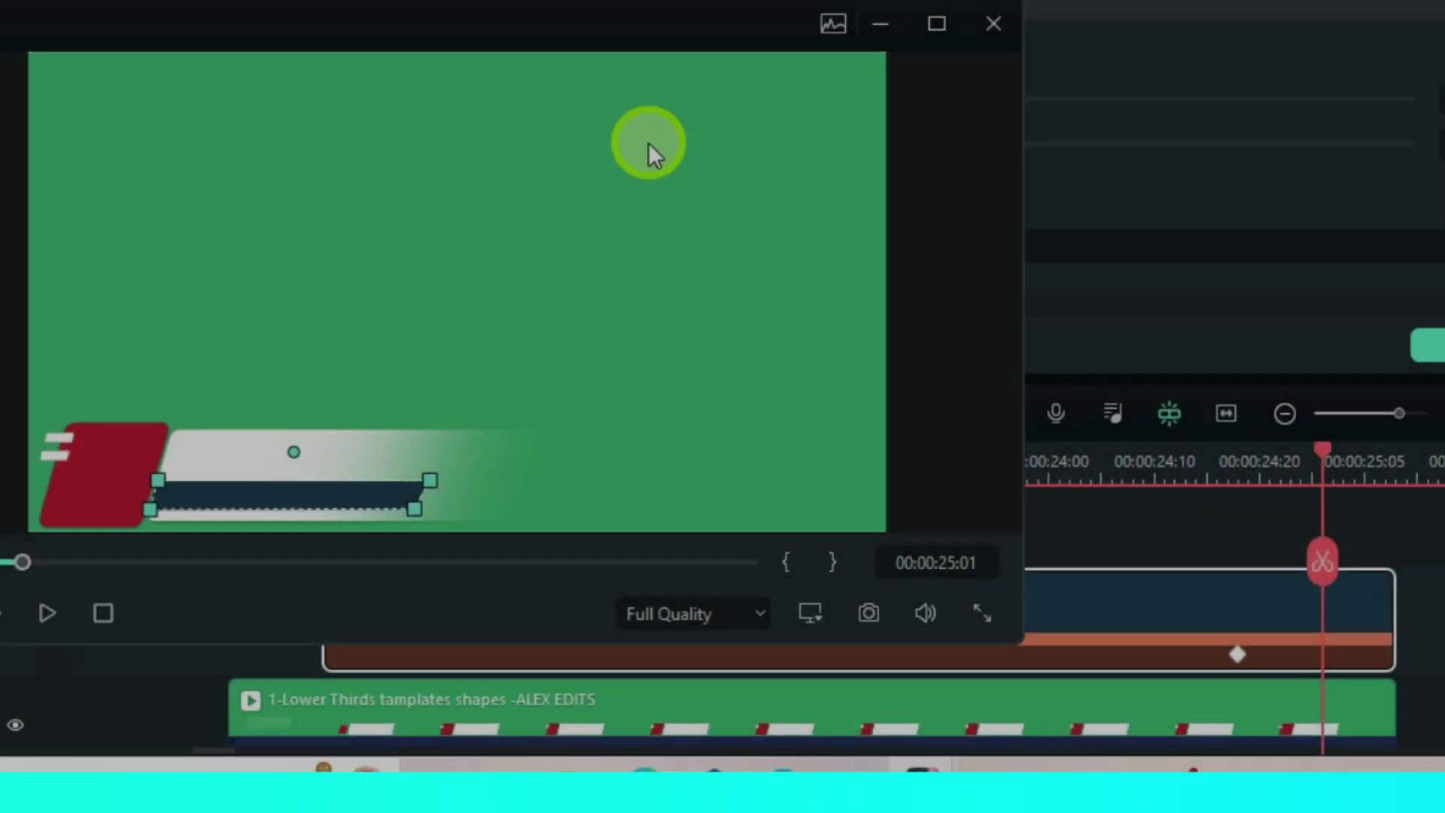
left_click(652, 154)
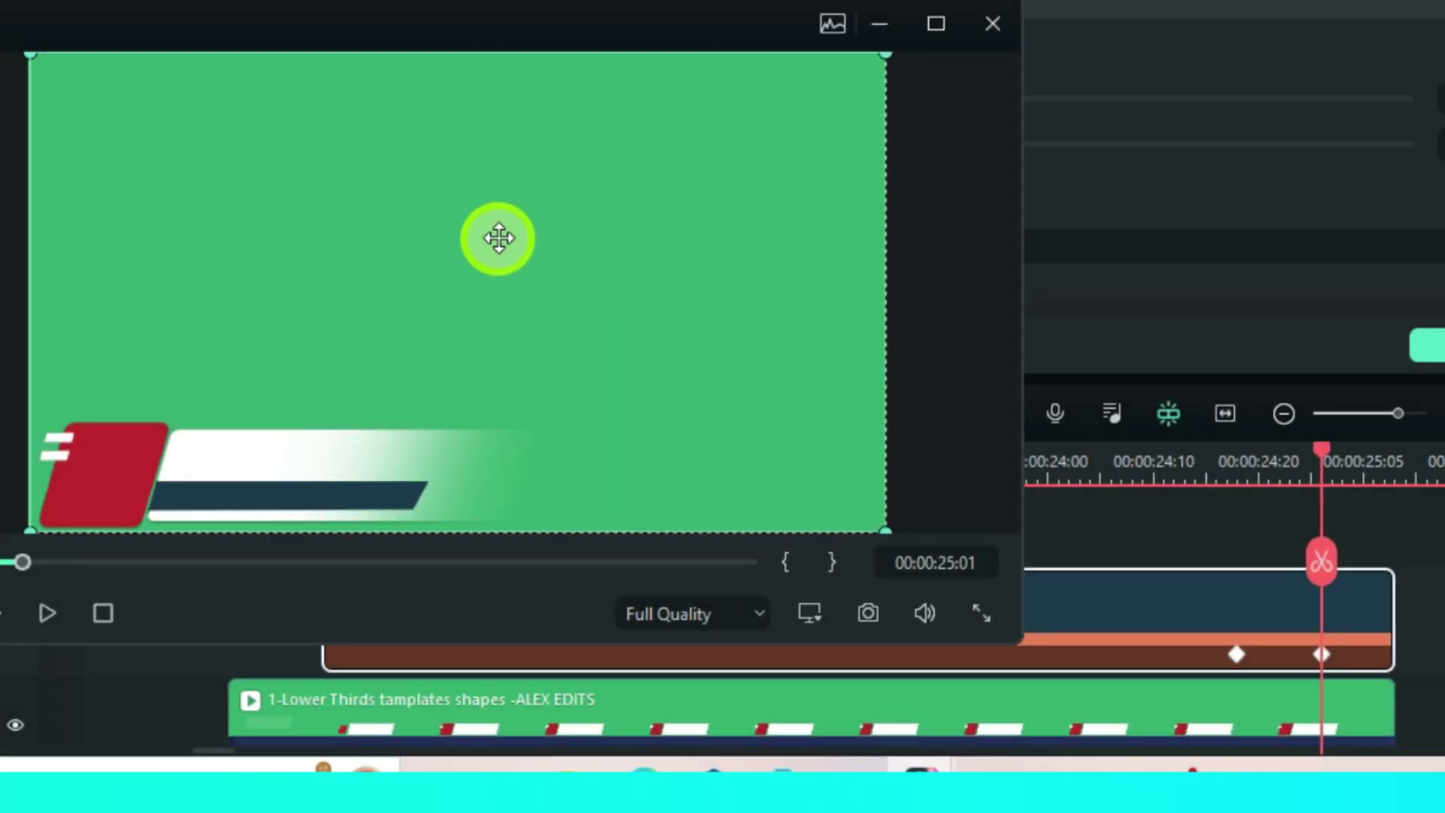
left_click_drag(499, 238, 516, 194)
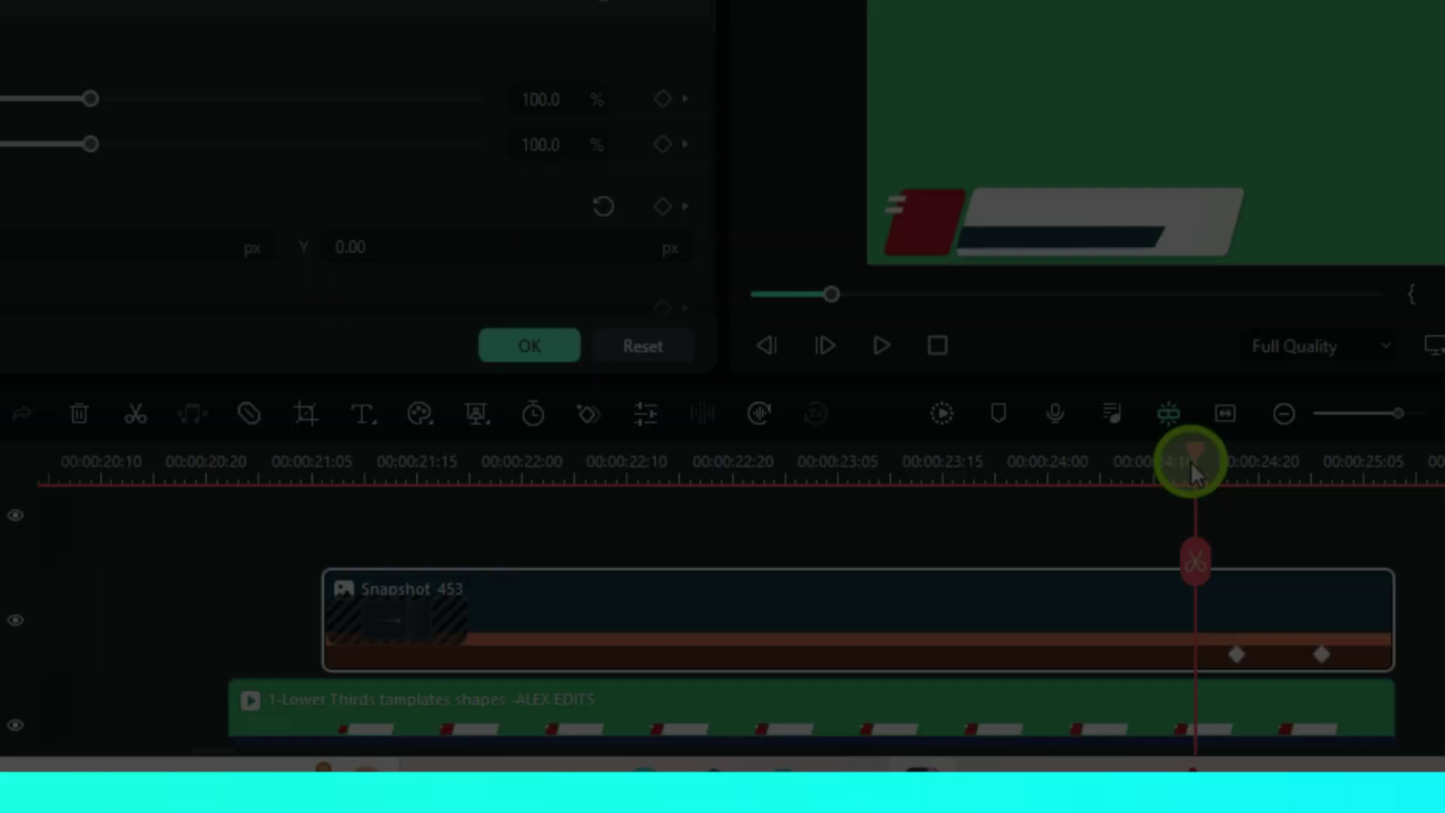
Move the dark blue clip's second keyframe to the clip's very end and its first keyframe slightly later
left_click_drag(1191, 463, 1227, 488)
left_click_drag(1324, 655, 1392, 654)
left_click_drag(1242, 655, 1281, 654)
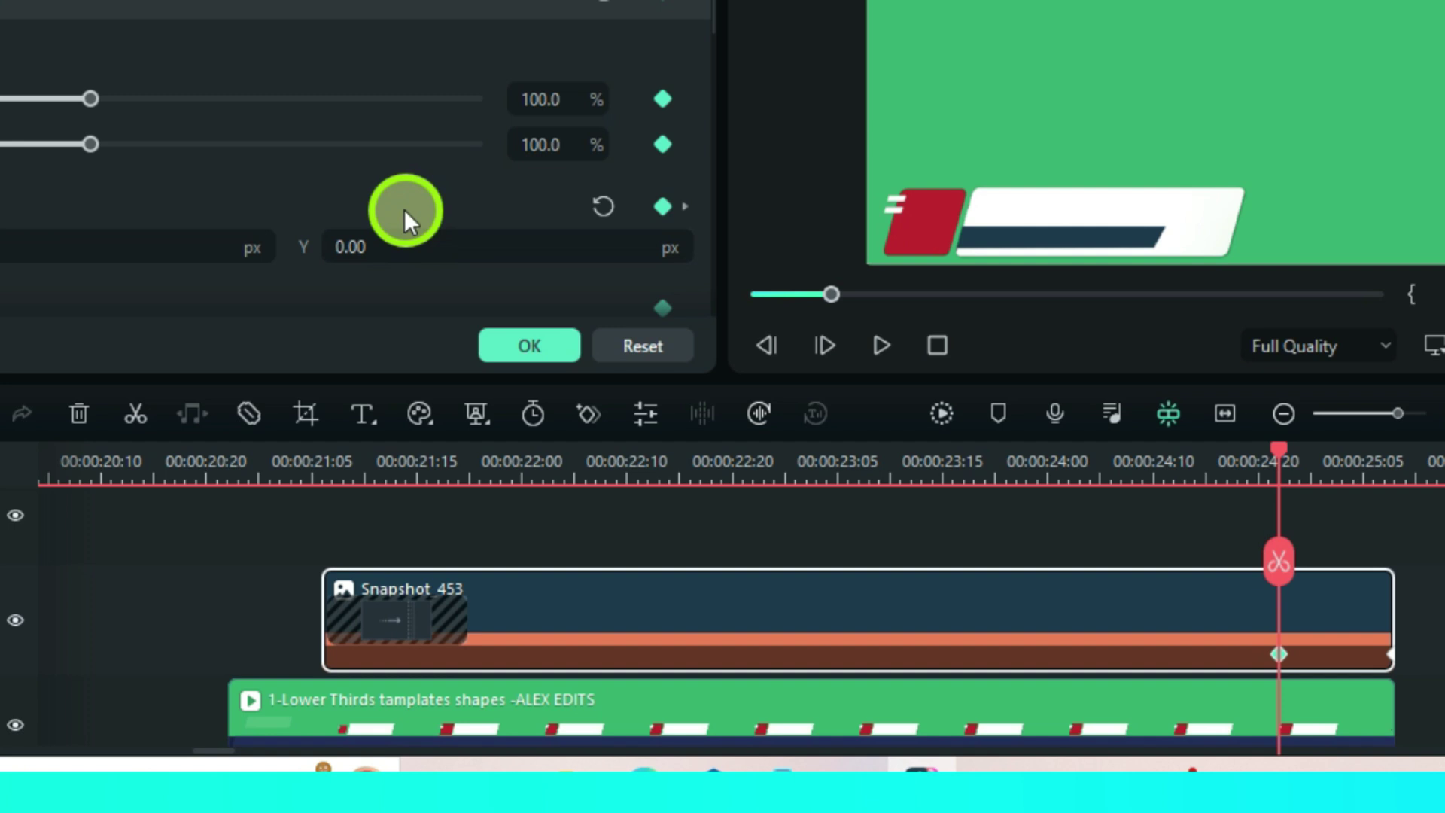
Reapply the Erase transition at the dark blue clip's end and shorten it to begin at the first keyframe
left_click(501, 345)
mouse_move(310, 158)
left_mouse_down()
mouse_move(1286, 579)
mouse_move(1325, 609)
mouse_move(1003, 613)
left_mouse_up()
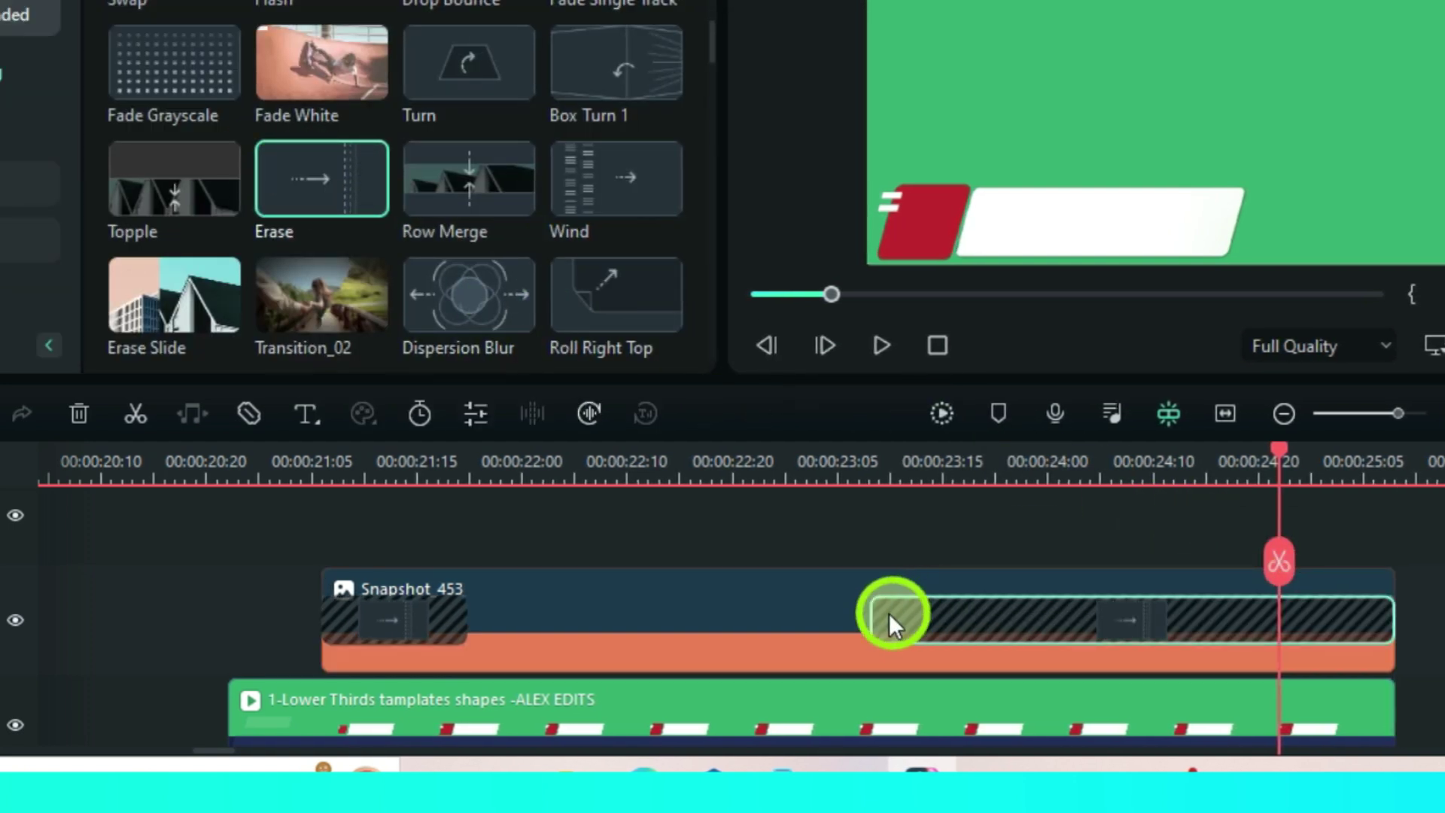
left_click_drag(1267, 644, 1244, 651)
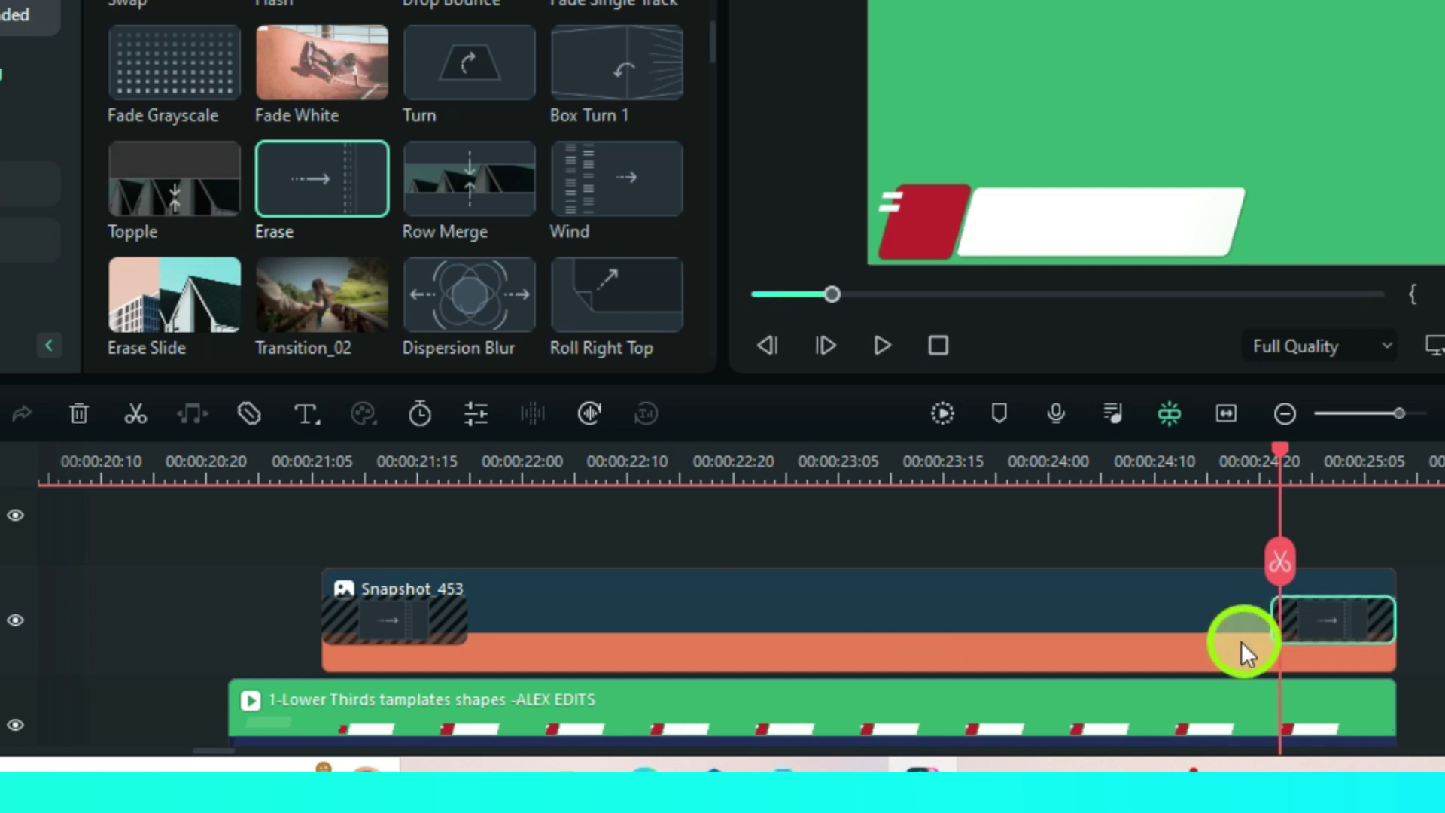
left_click_drag(1287, 447, 1377, 484)
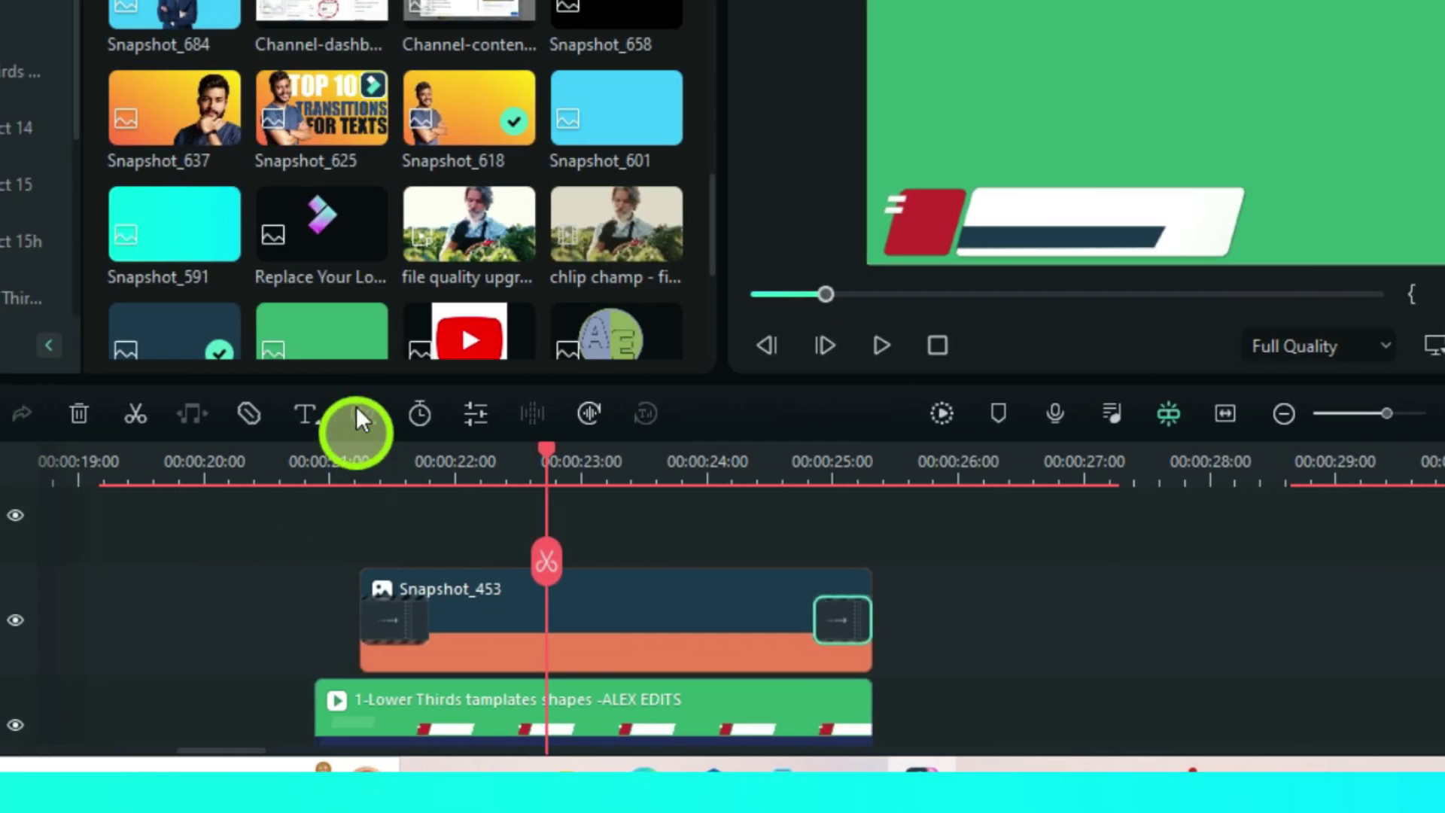
Place the Replace Your Logo image on track 7, ending with the dark blue clip, and shrink and tilt it onto the red box
left_click_drag(296, 204, 416, 579)
left_click_drag(1022, 603, 867, 608)
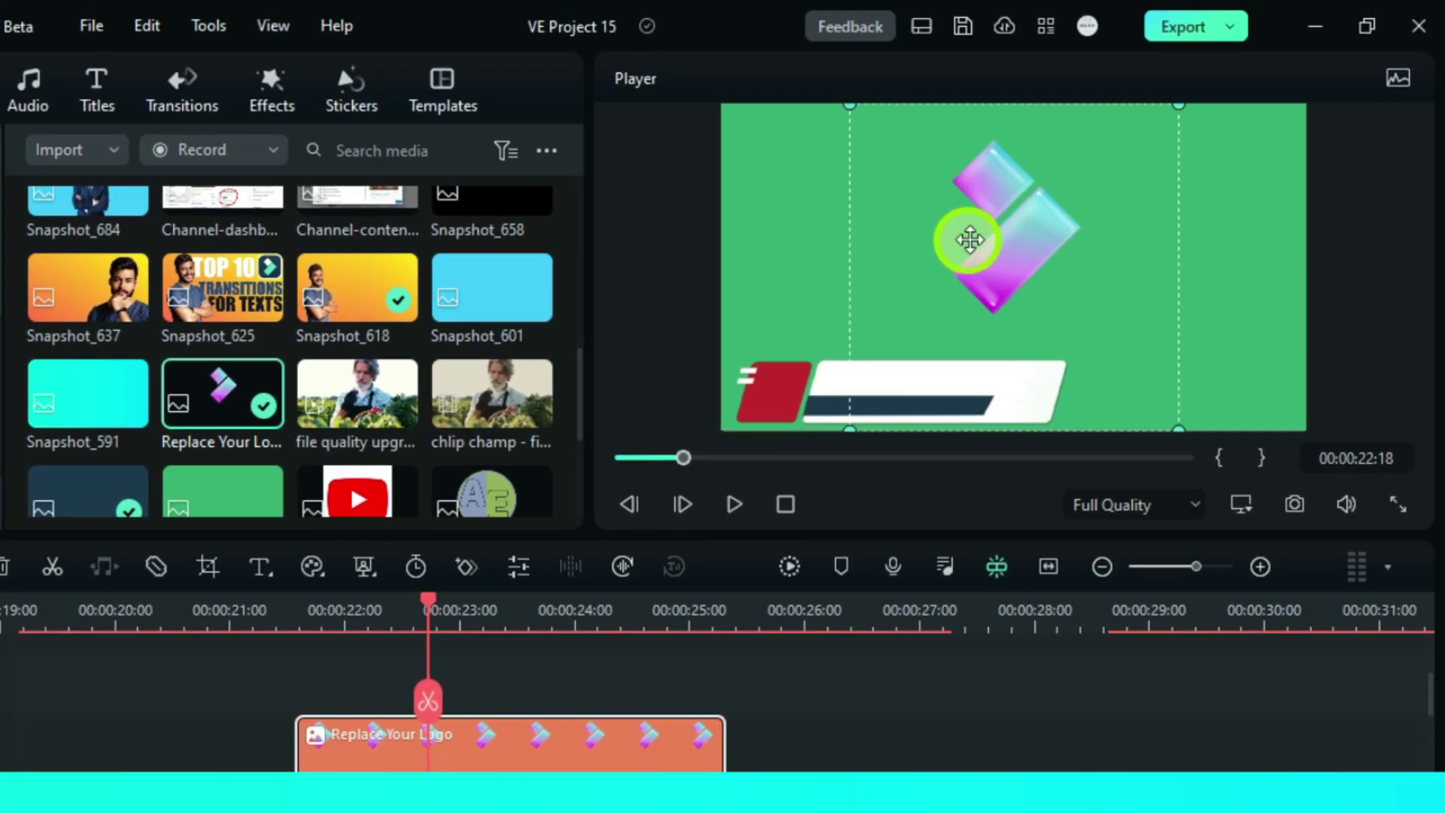
left_click_drag(1178, 108, 930, 283)
left_click_drag(879, 384, 798, 385)
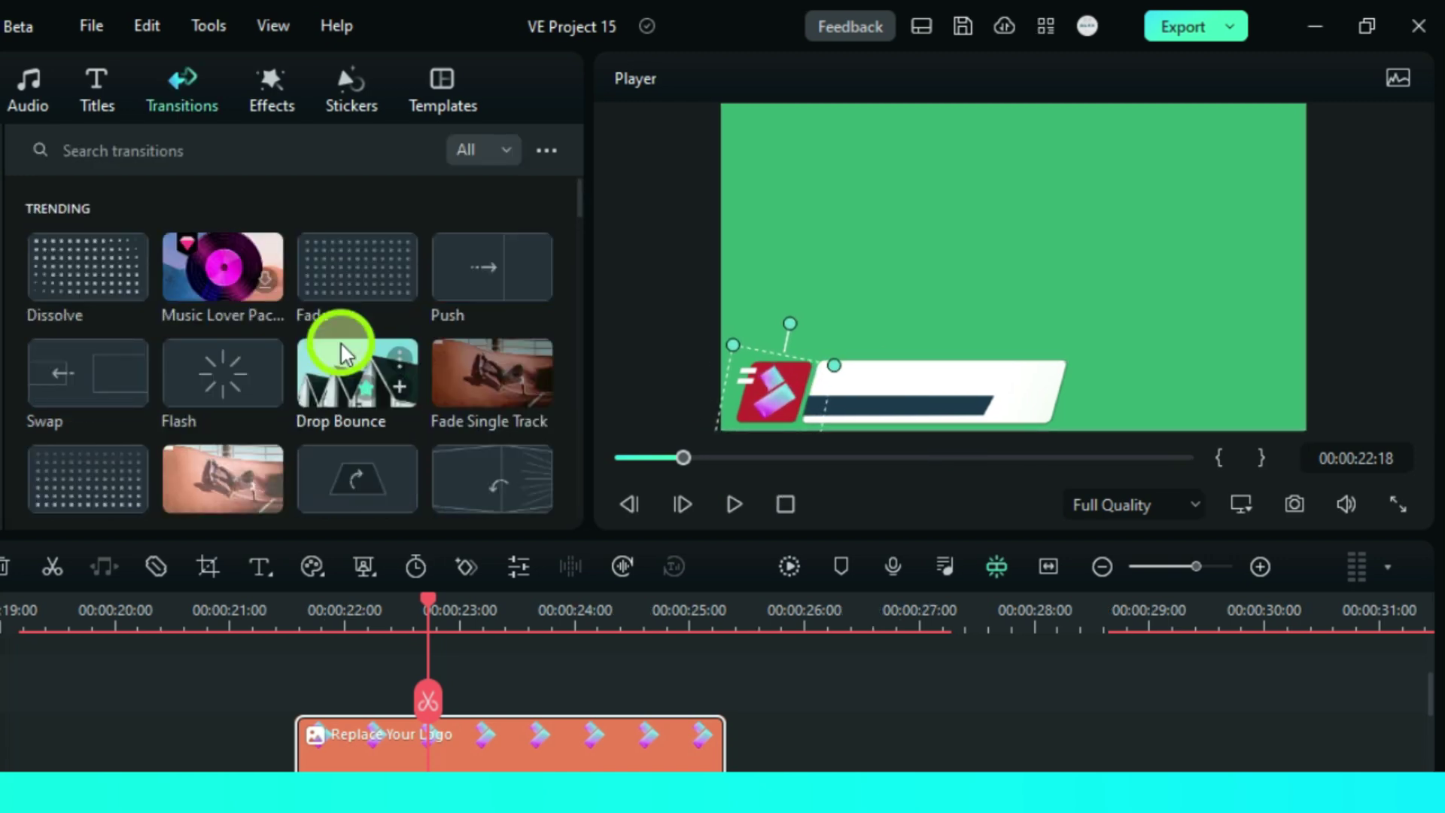
Add short Dissolve transitions to the start and end of the logo clip
left_click_drag(87, 259, 354, 777)
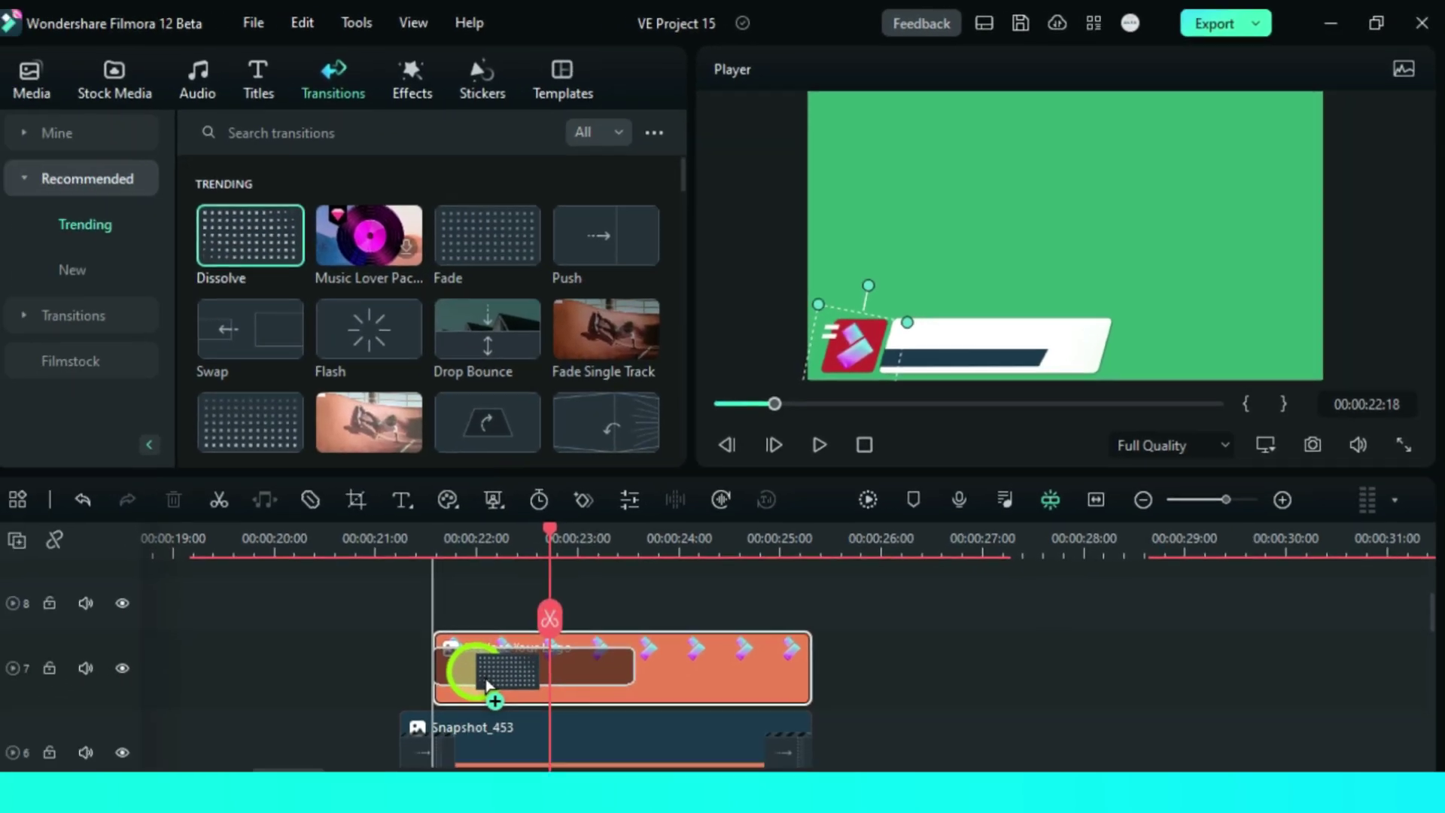
mouse_move(485, 678)
left_mouse_down()
mouse_move(636, 665)
mouse_move(523, 676)
mouse_move(506, 661)
left_mouse_up()
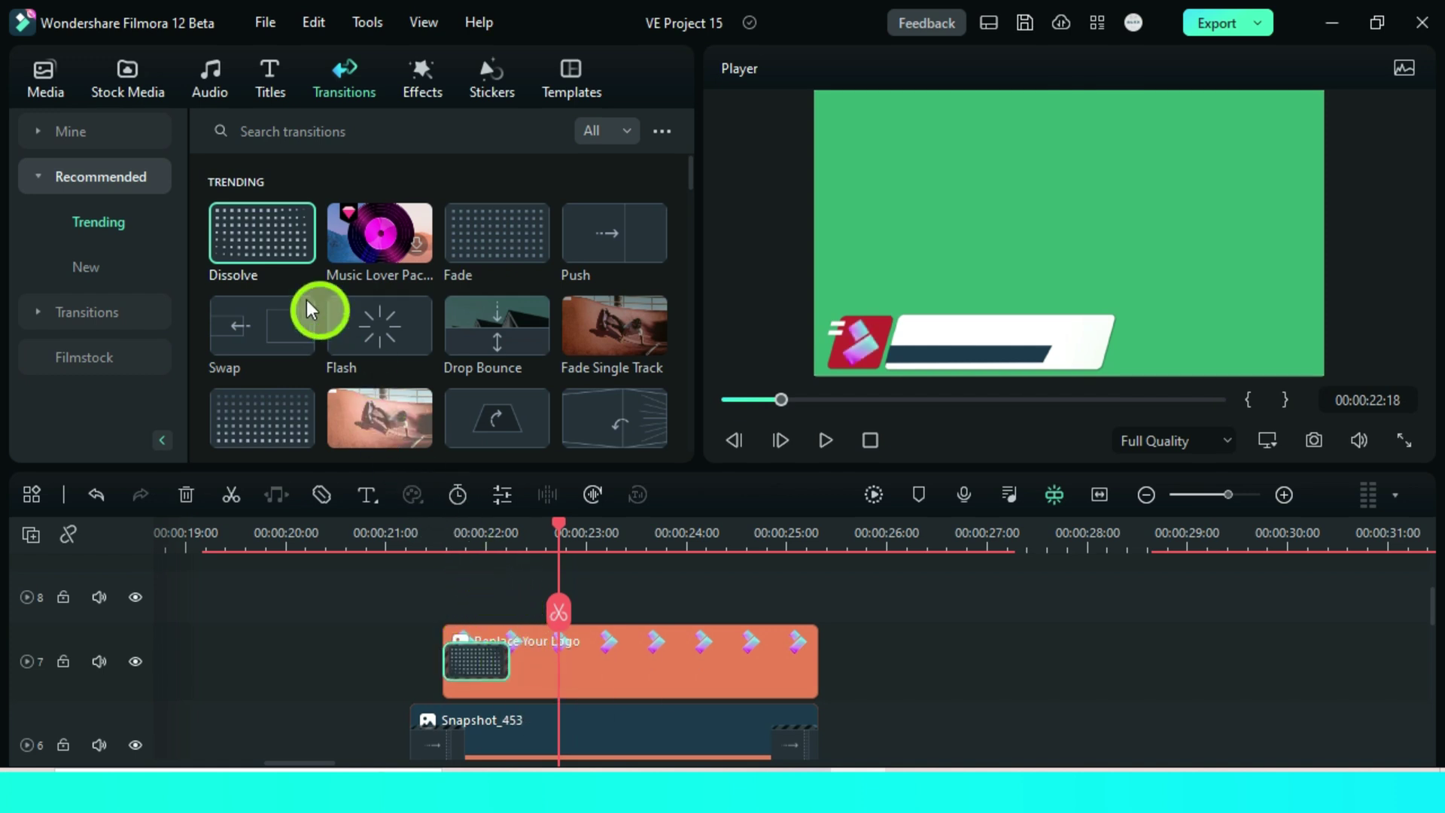
left_click_drag(254, 241, 755, 667)
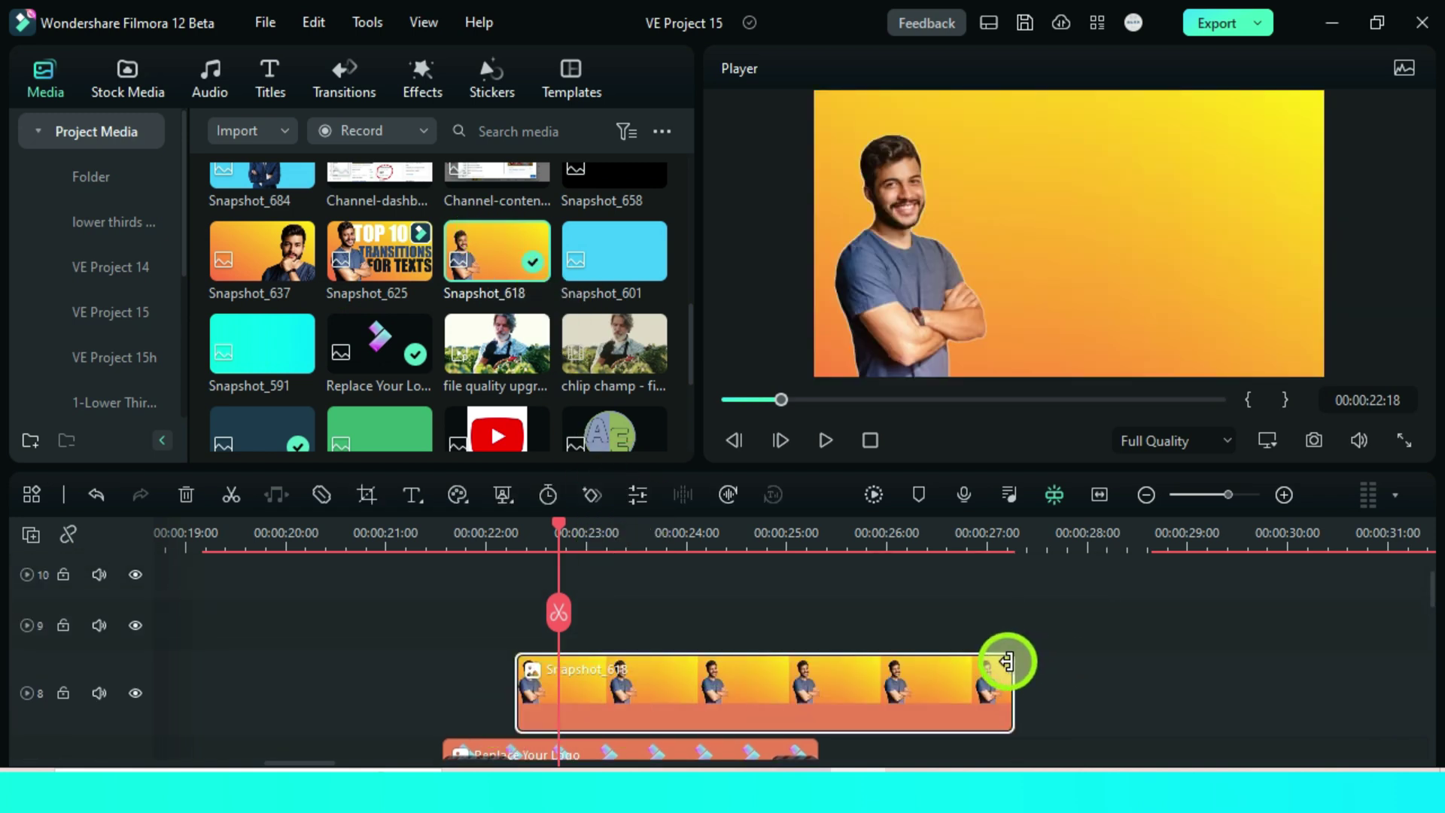
Fit the Snapshot_618 photo on track 8 to end with the logo clip, and apply the Image Mask effect to it
left_click_drag(1007, 663, 816, 687)
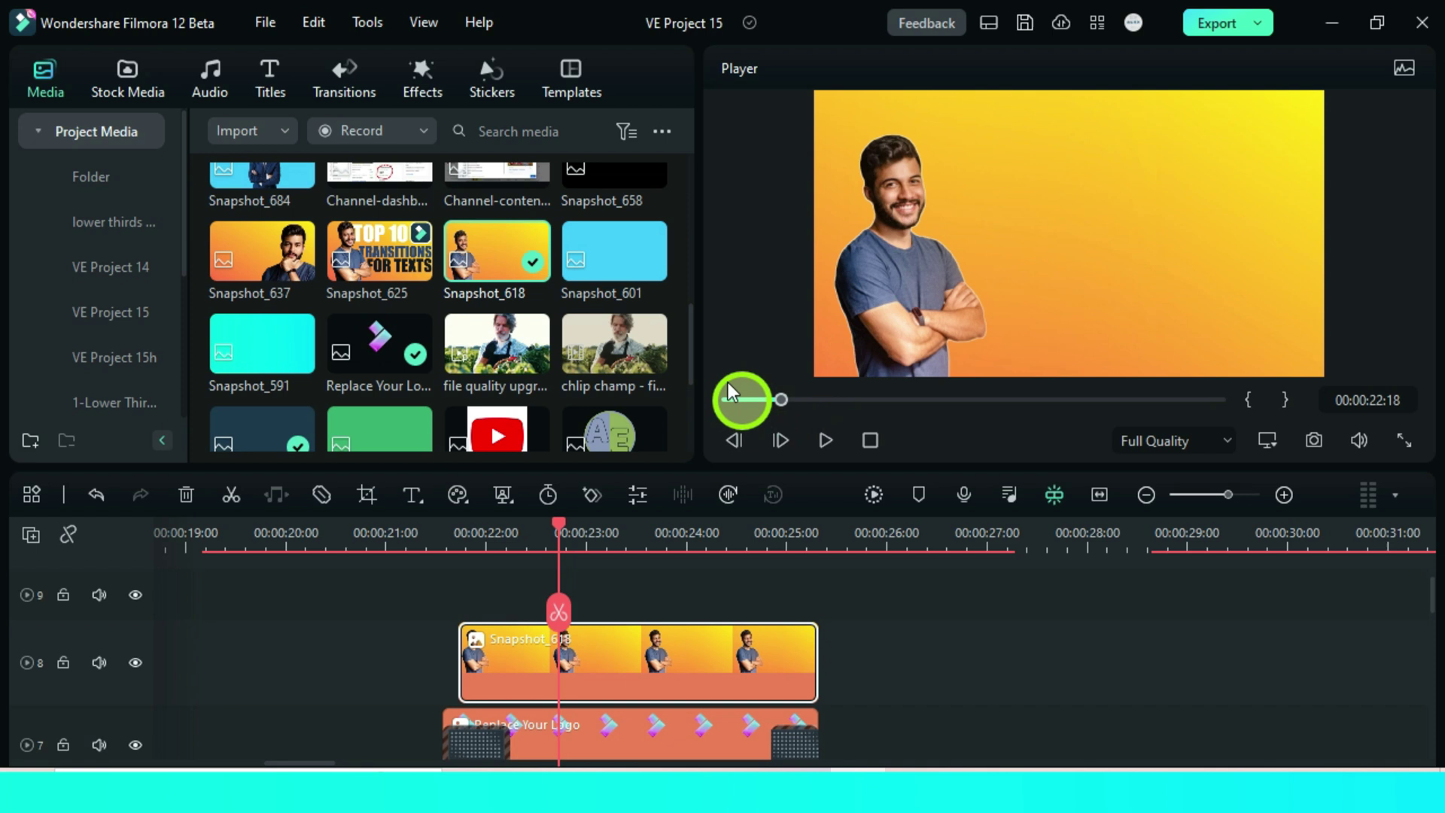
left_click(426, 74)
left_click_drag(584, 228, 557, 670)
Mask the photo to a circle around the man's face and fit it small inside the white bar's slanted right end
double_click(552, 654)
left_click(165, 227)
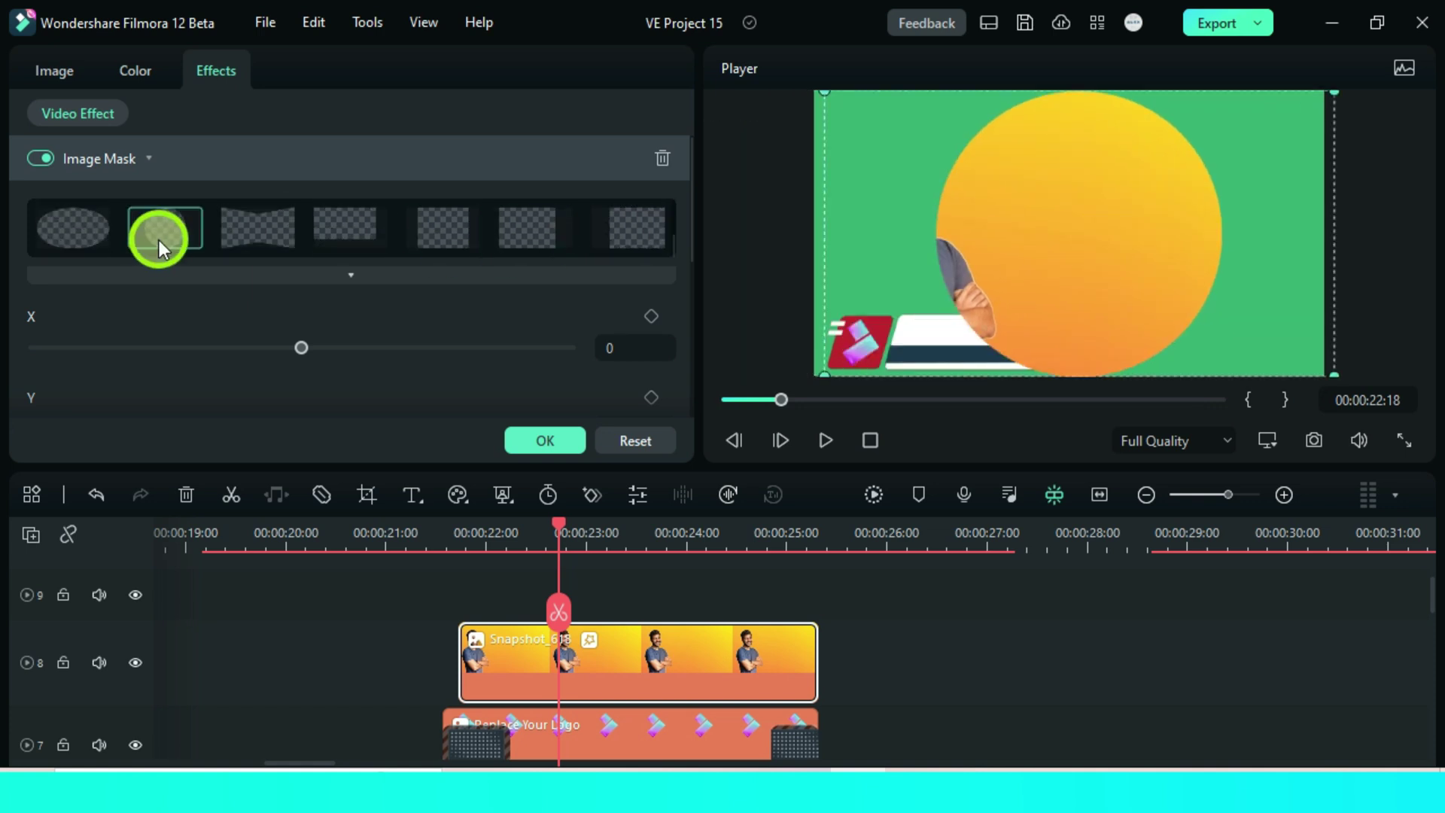
left_click_drag(300, 348, 262, 348)
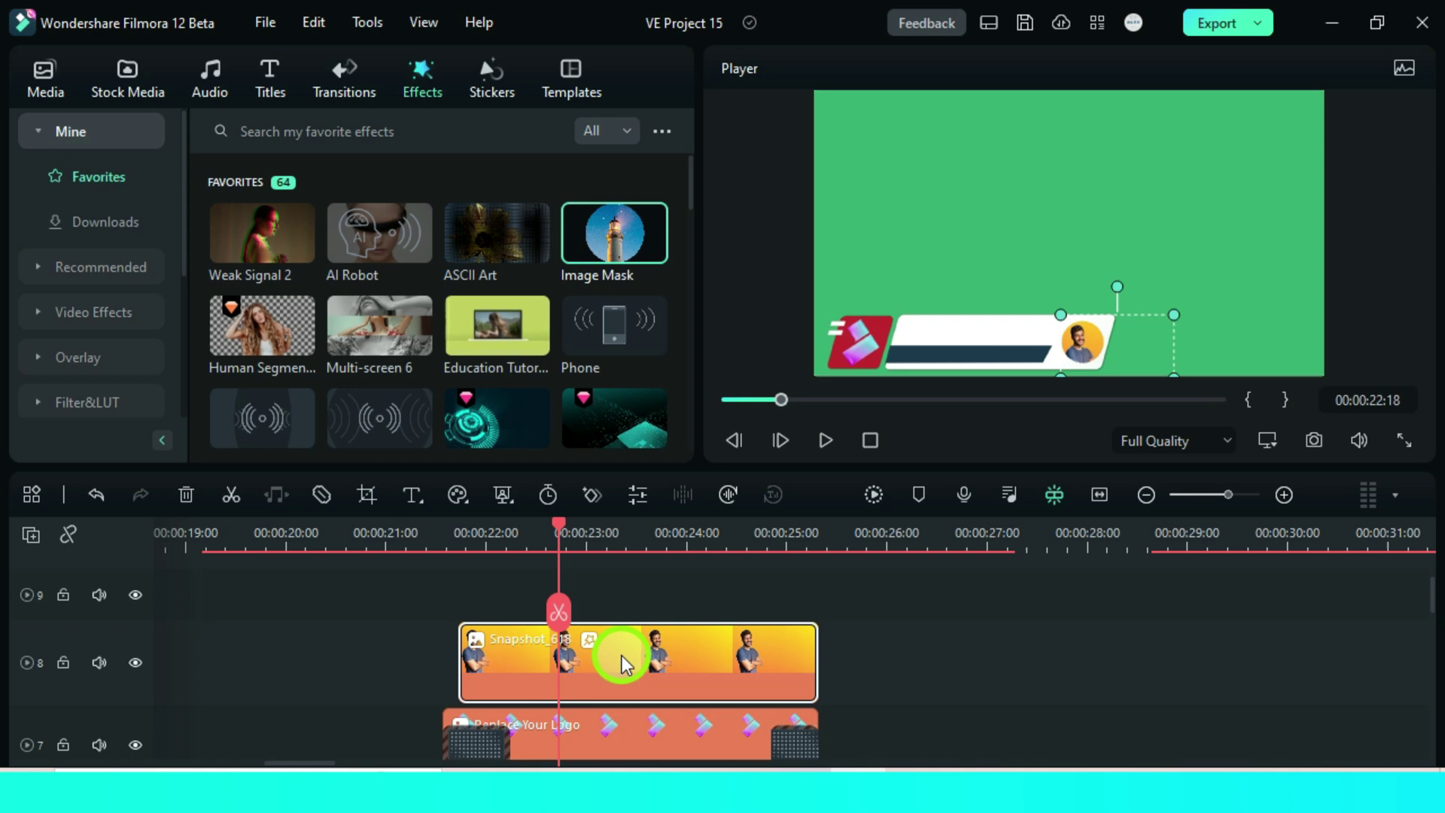
Apply the Boom! animation from Preset Motions (Legacy) to the circular photo clip
double_click(622, 656)
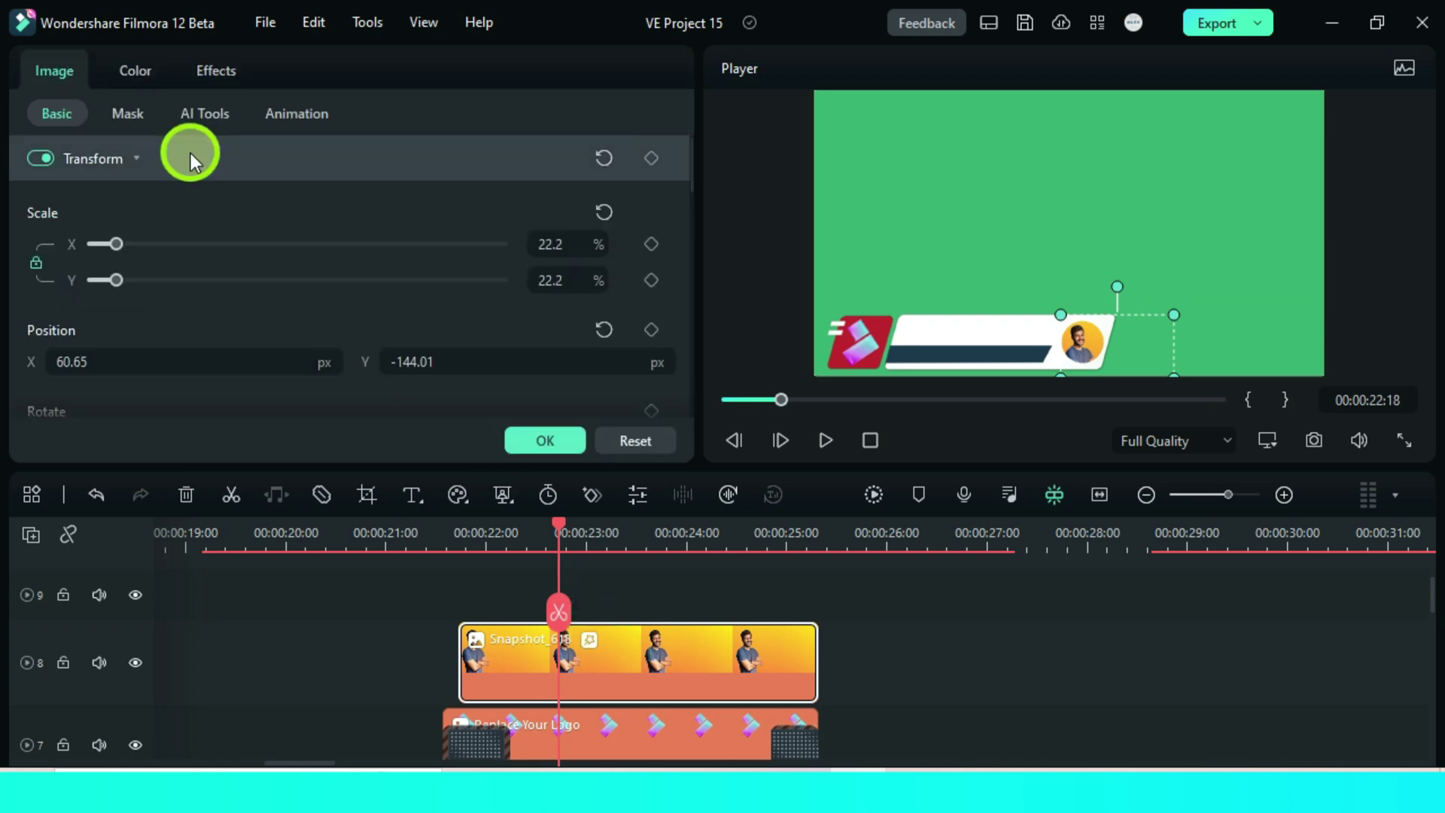
left_click(295, 119)
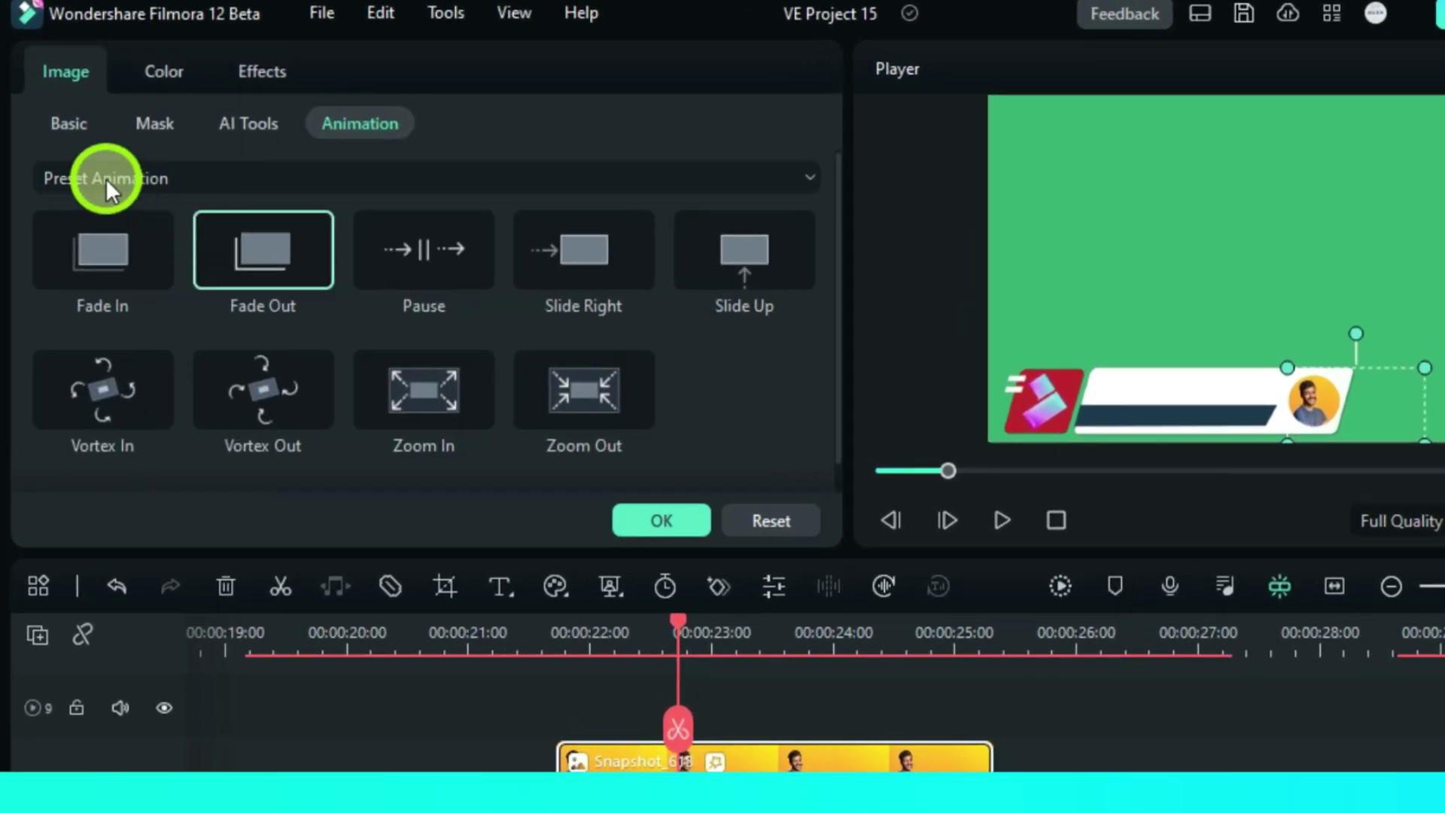
left_click(102, 176)
left_click(116, 273)
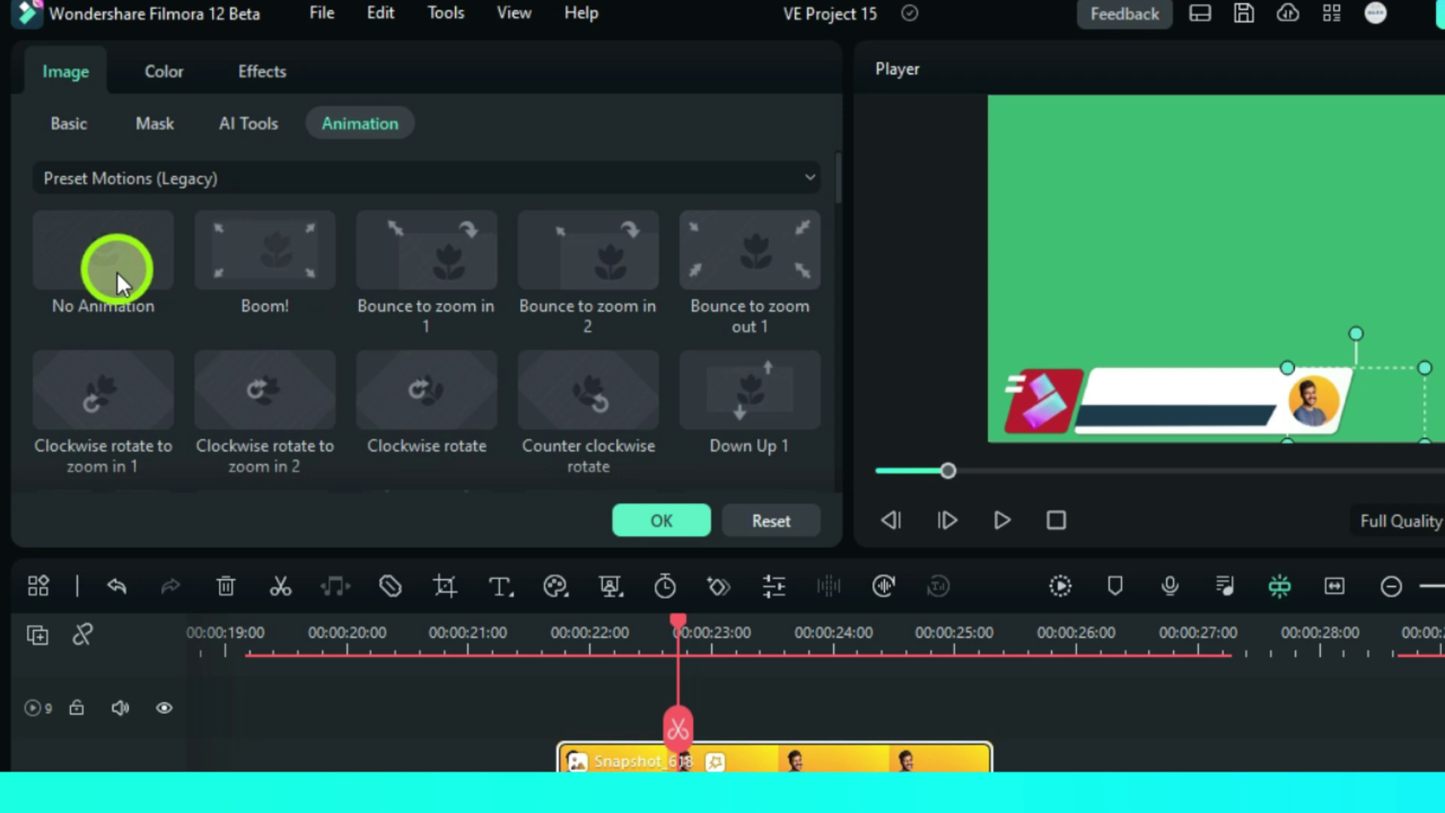
left_click(268, 259)
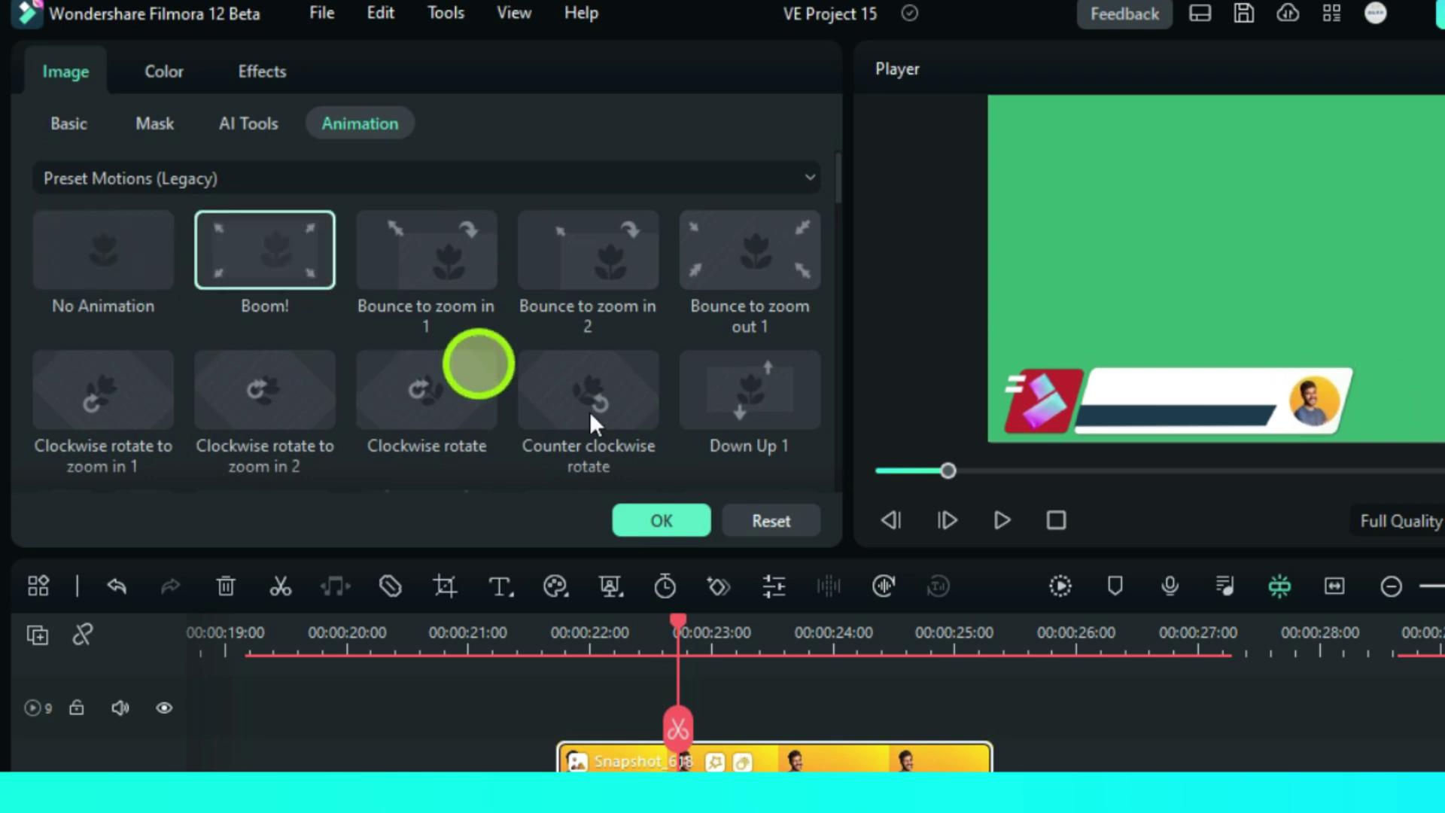
left_click(661, 520)
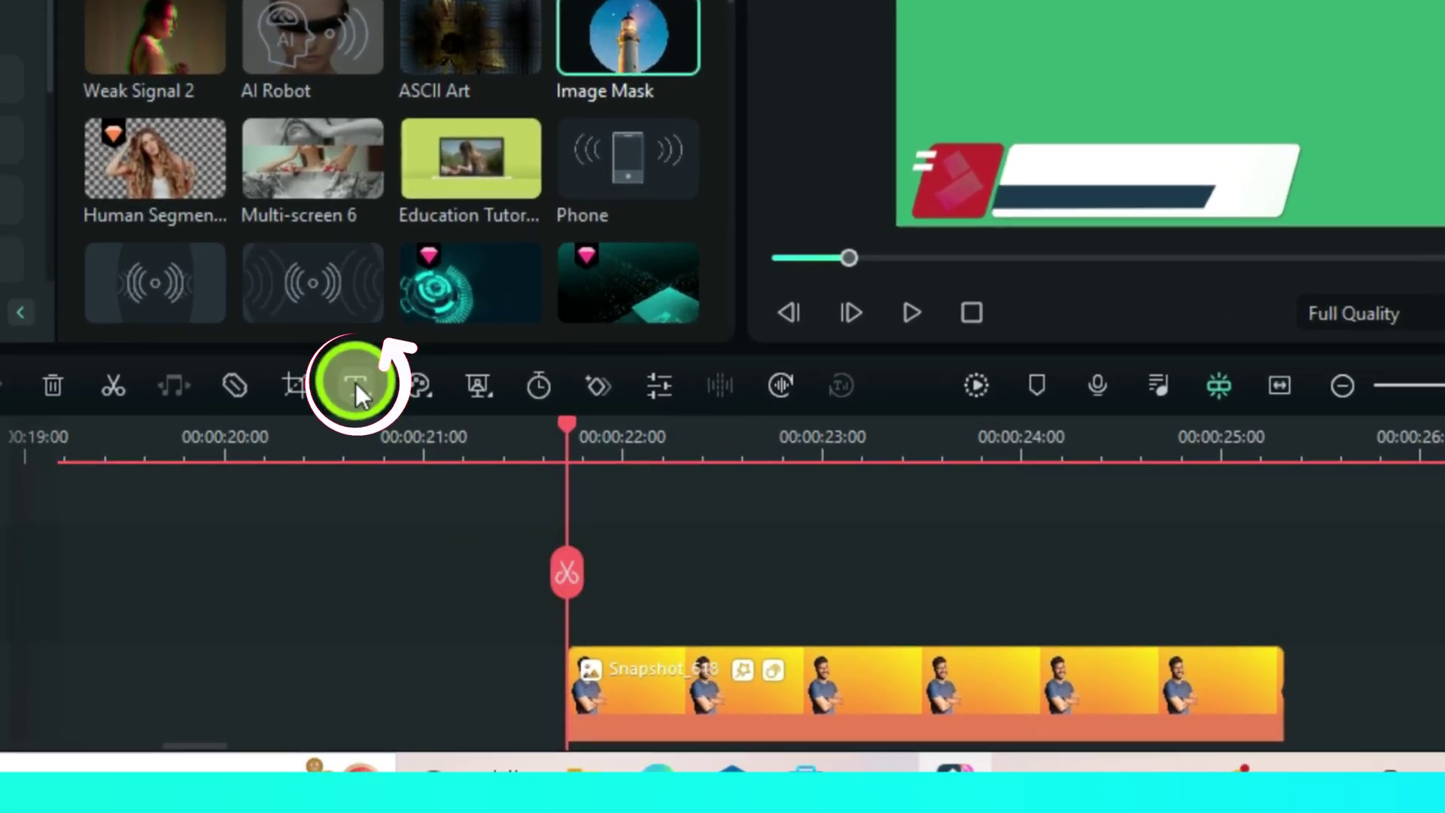
Add a Basic 1 title on track 9 at the photo clip's start, and scrub back to the dark blue clip's start
left_click(355, 382)
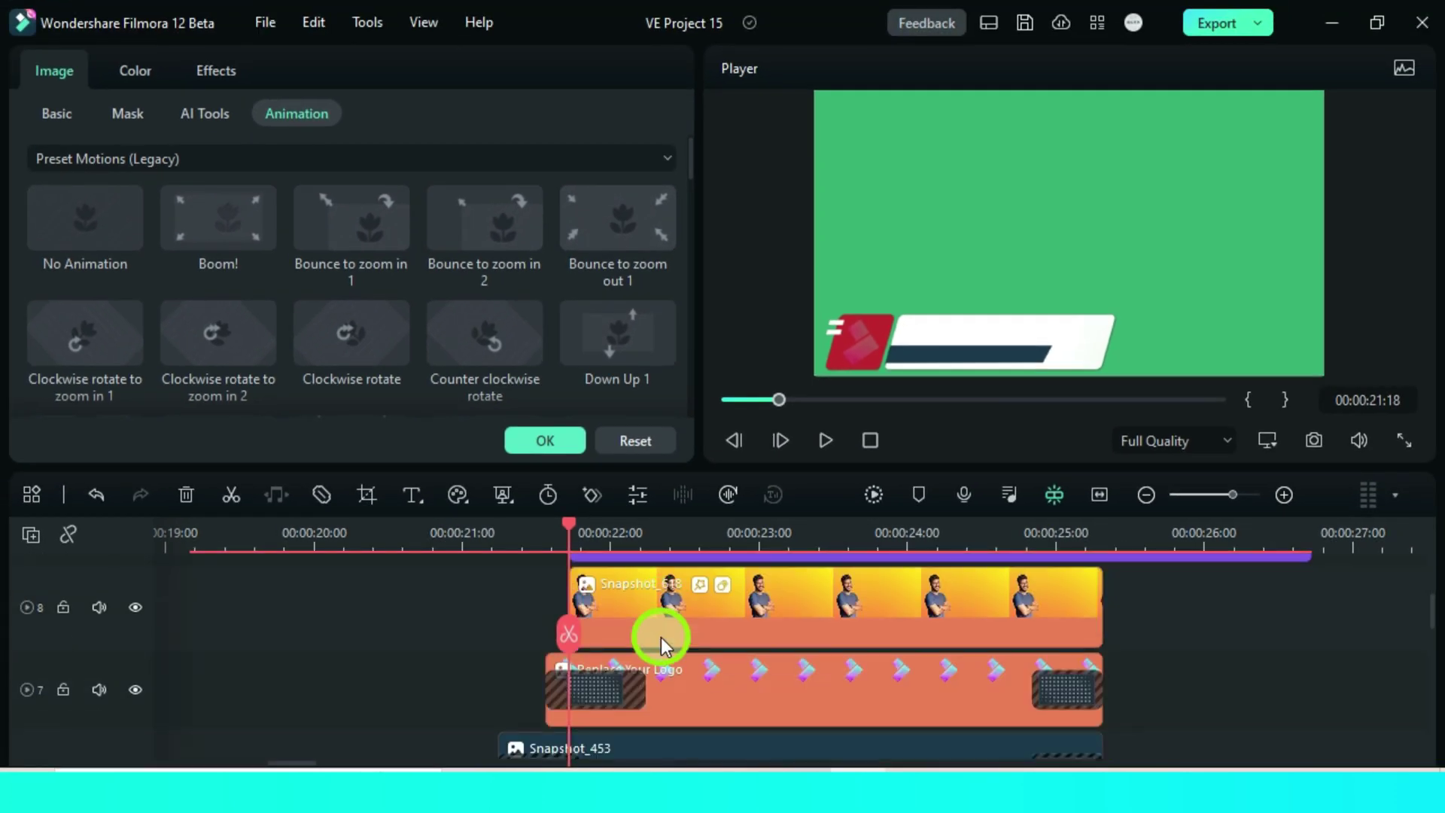
scroll(660, 636, "down", 2)
left_click(653, 699)
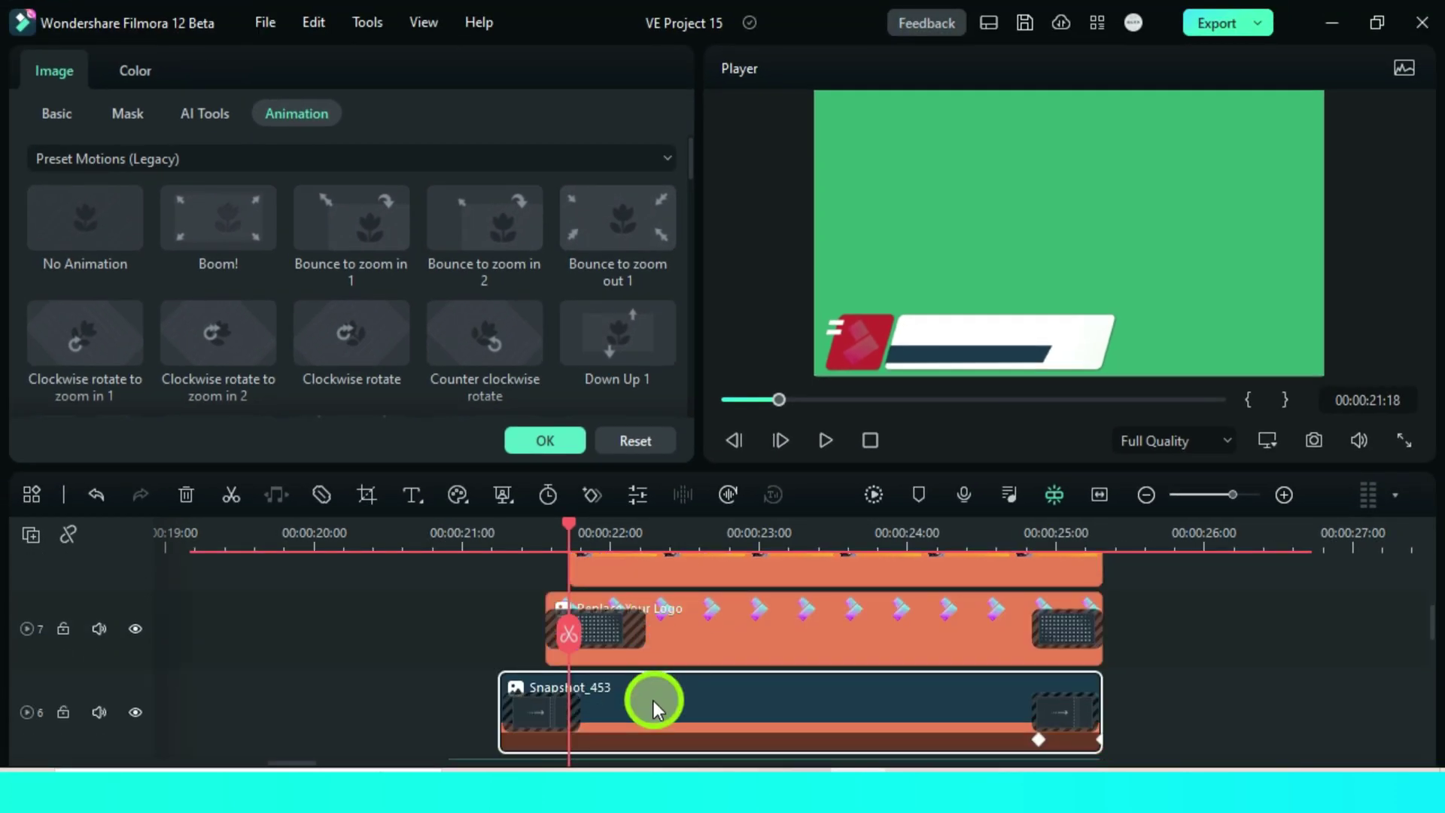
left_click_drag(577, 523, 500, 563)
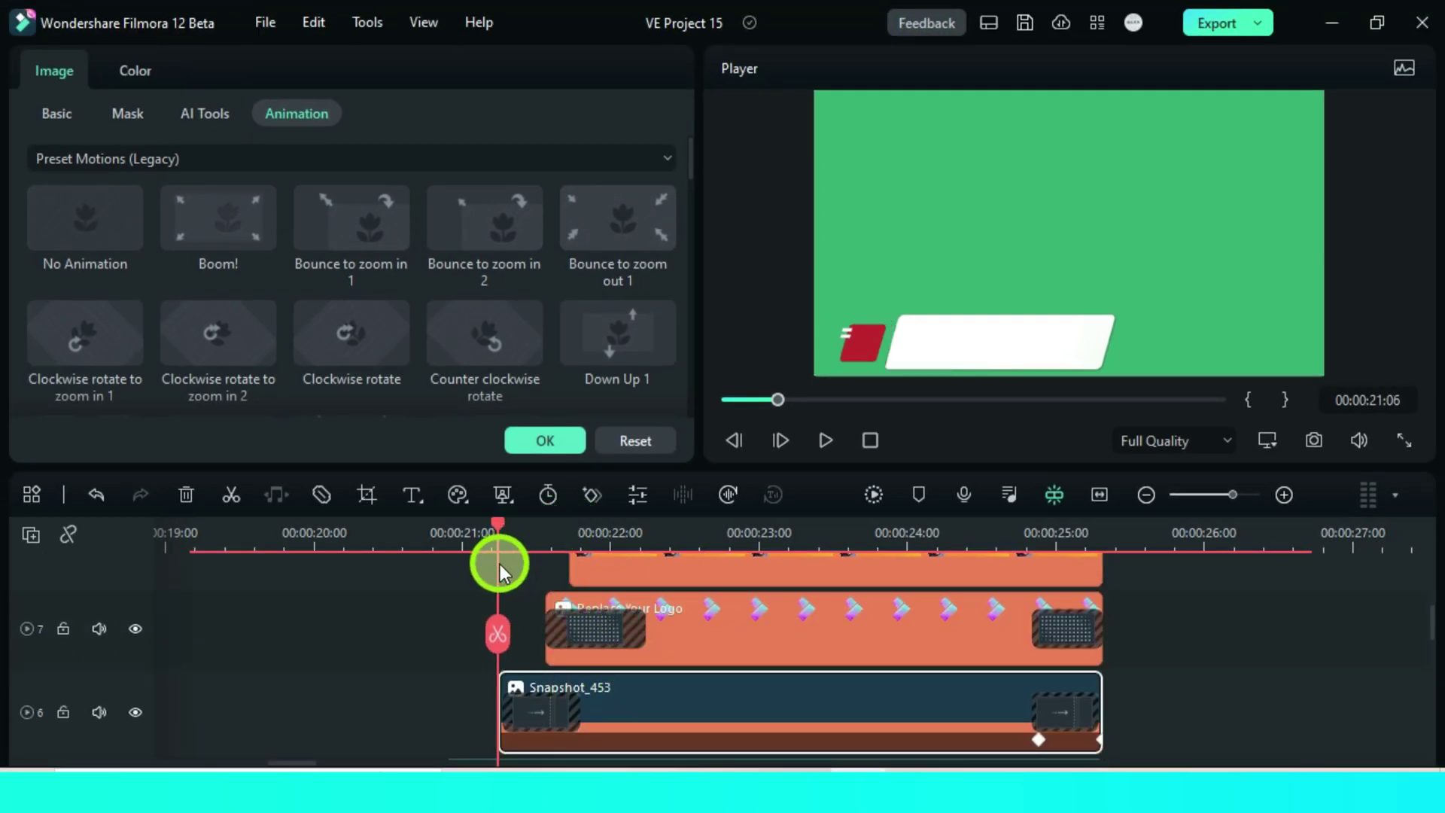
scroll(595, 658, "up", 4)
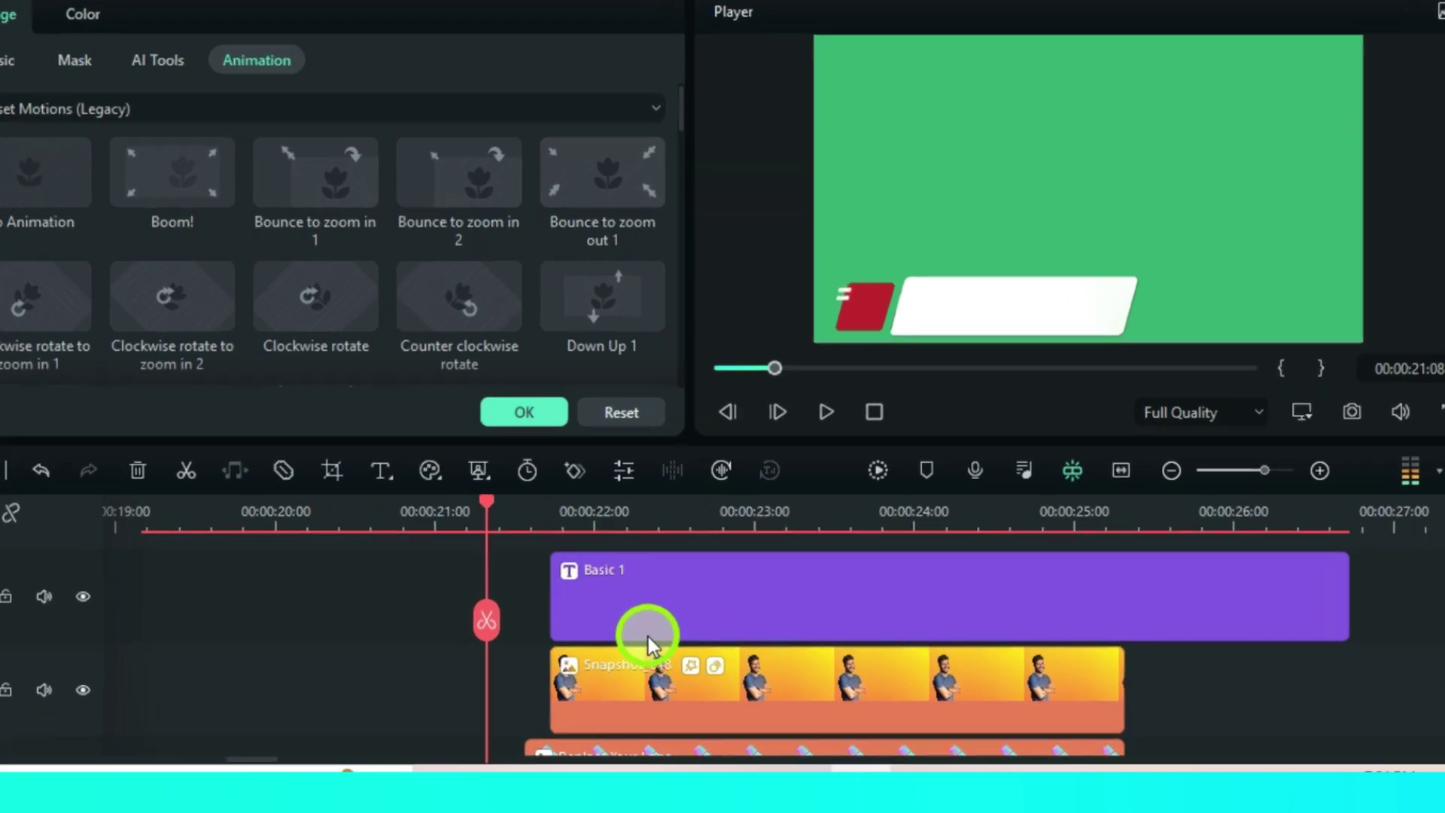
Move the Basic 1 title earlier to start with the logo clip, and trim its end to match the photo clip
left_click(652, 626)
left_click_drag(611, 579, 597, 581)
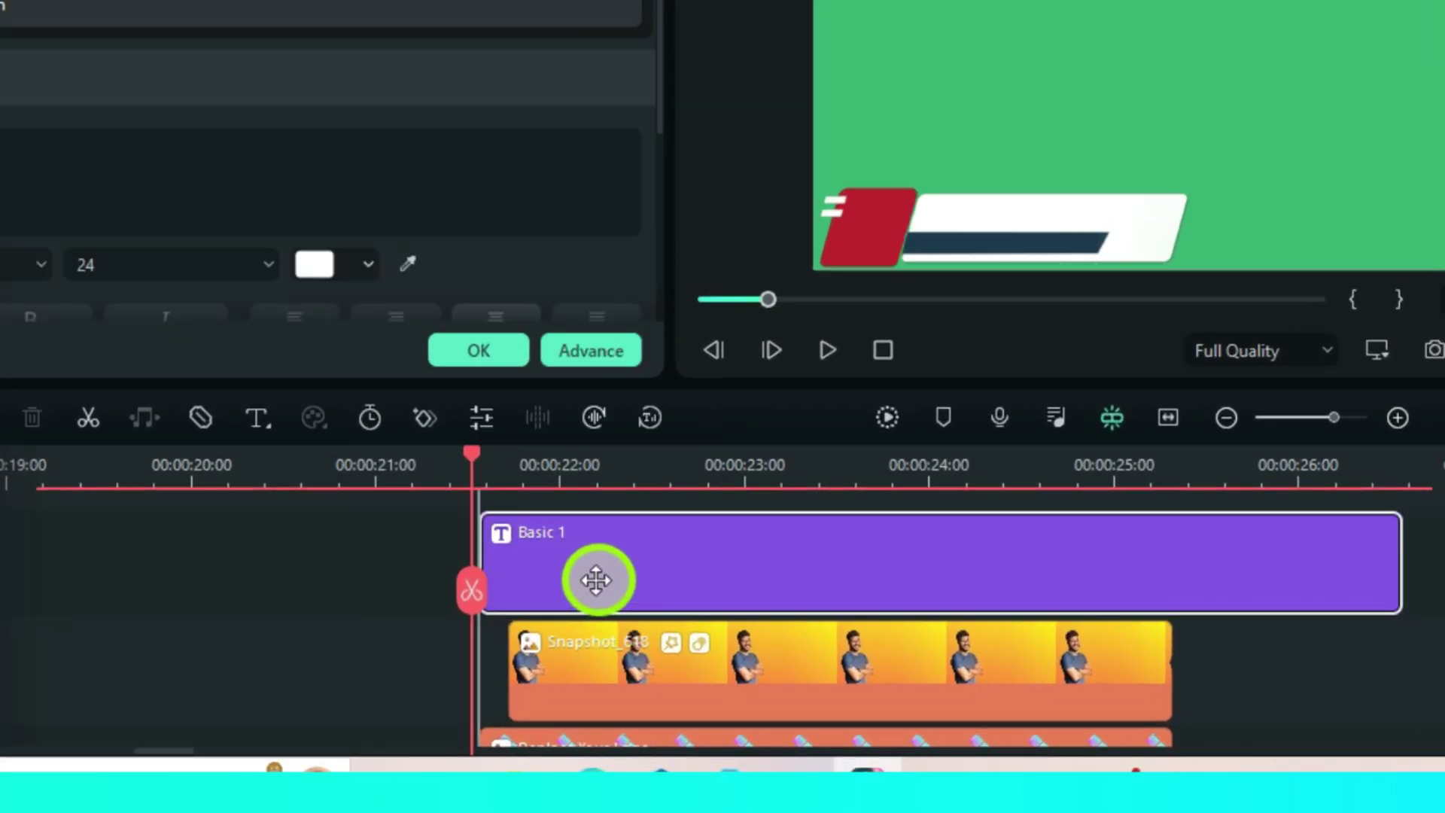
left_click_drag(1387, 549, 1171, 549)
Open the Basic 1 title in the advanced text editor and replace its placeholder text with the person's full name in capitals
left_click(540, 471)
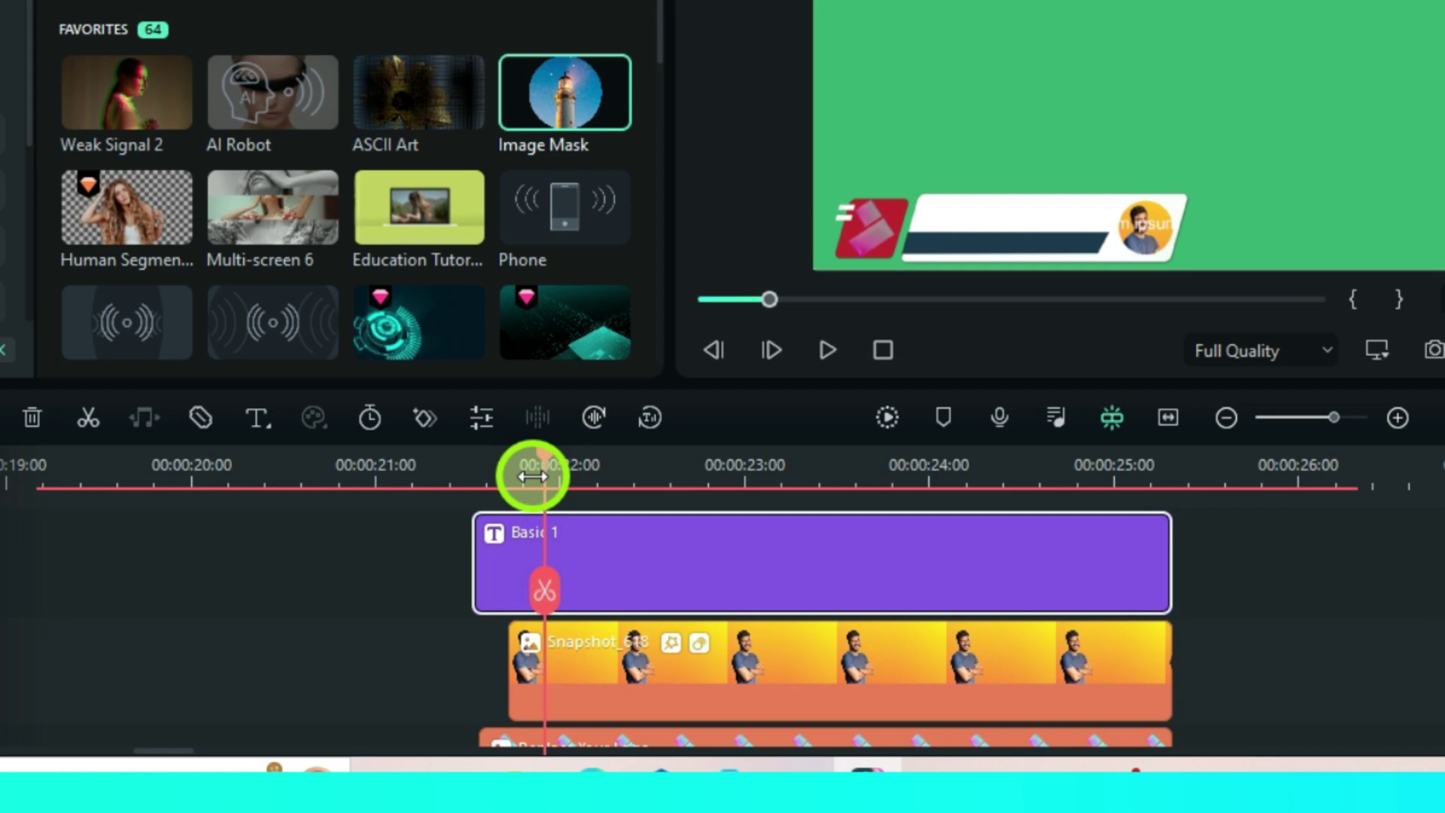
left_click(658, 572)
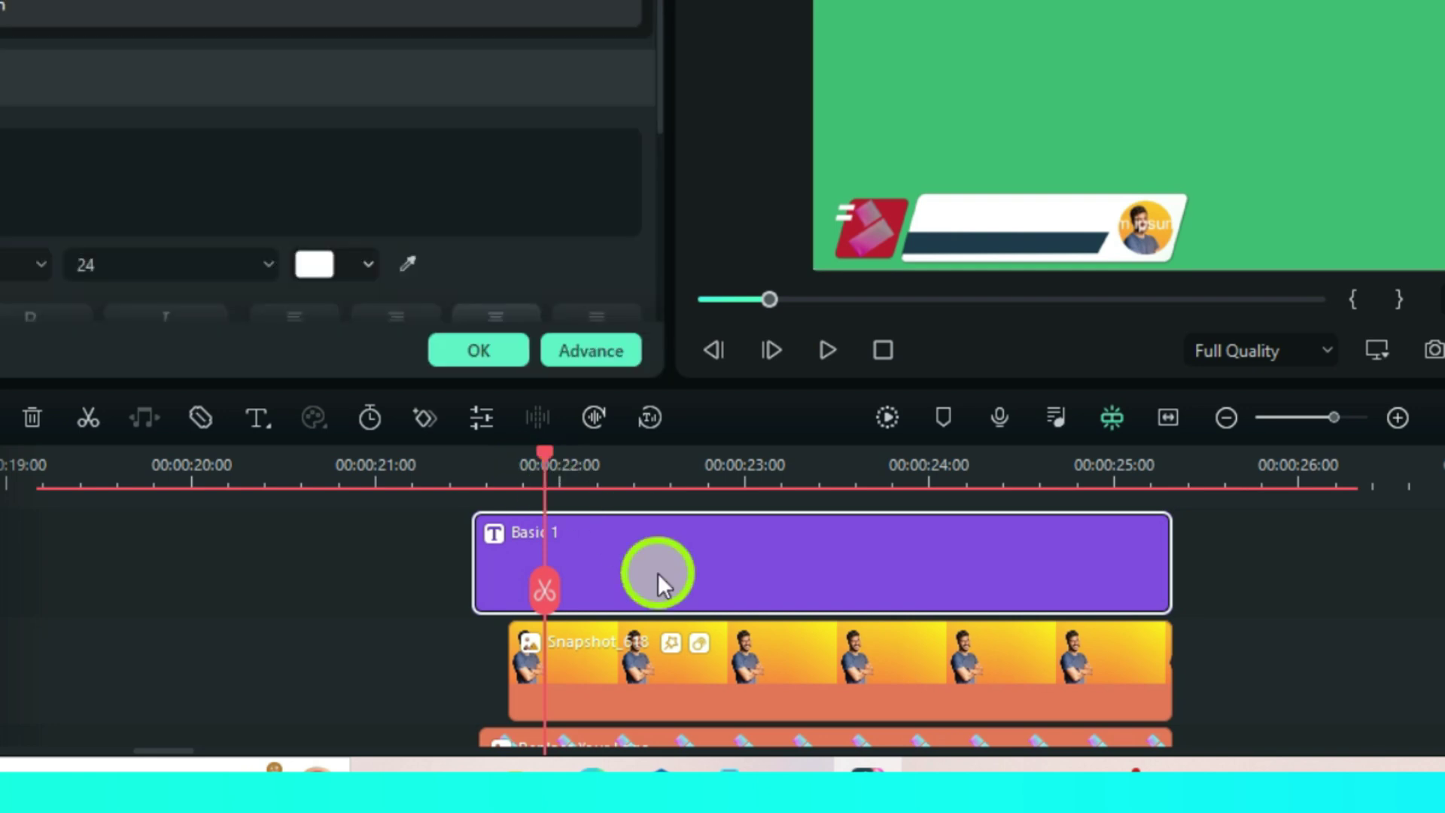
left_click(565, 364)
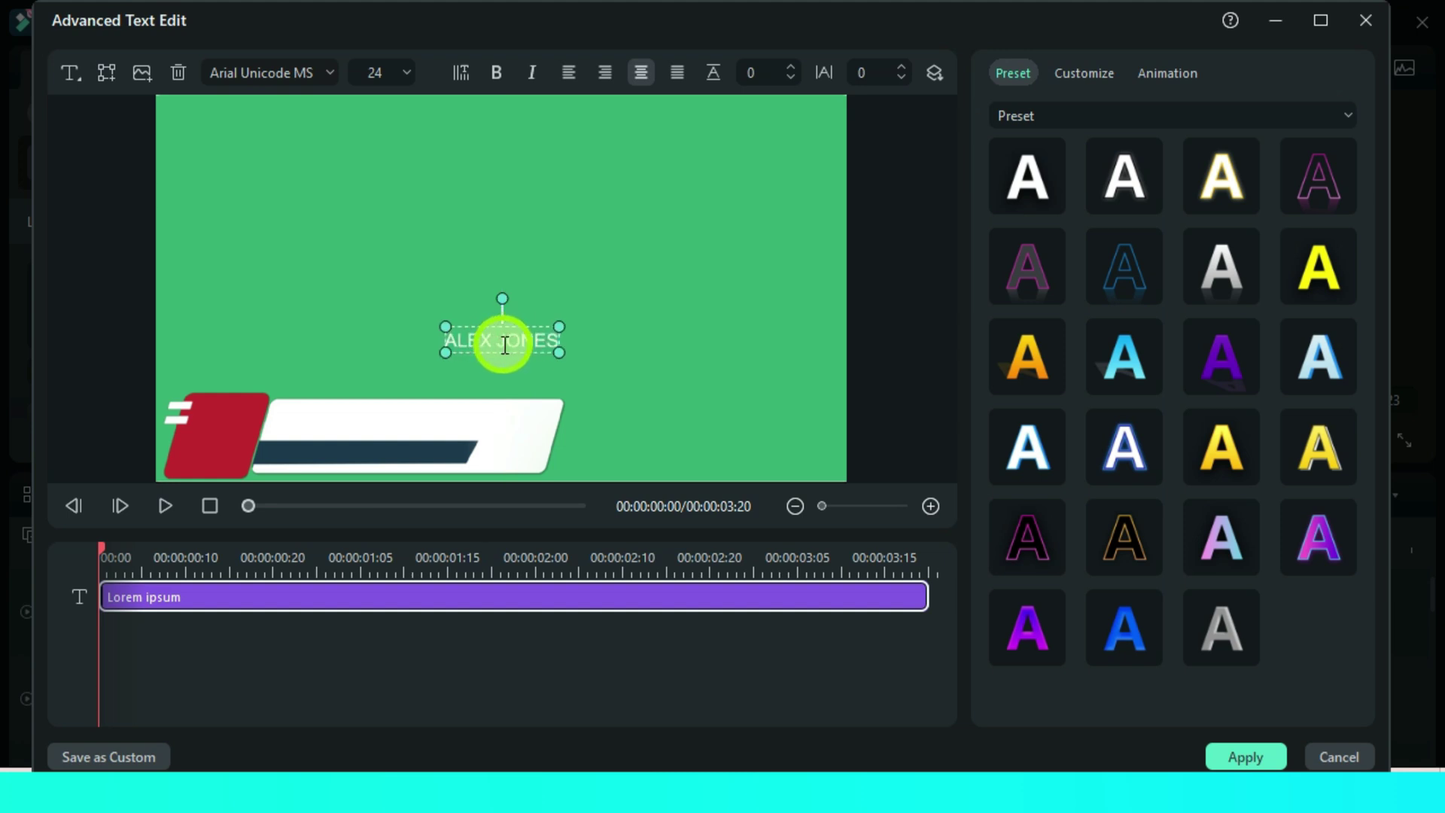
Set the name text's font to Montserrat Black
left_click(283, 74)
left_click(286, 189)
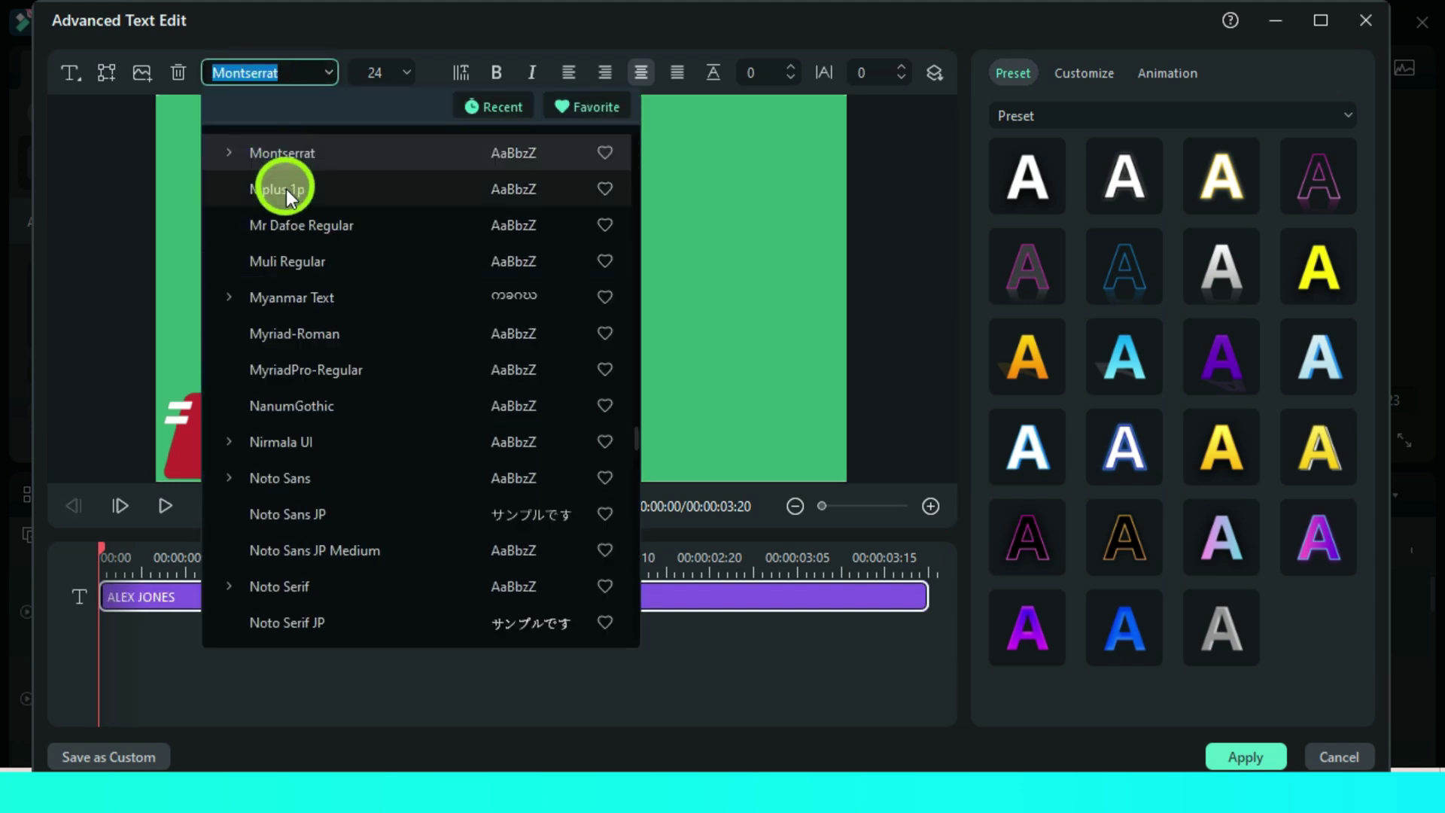
left_click(232, 151)
left_click(321, 186)
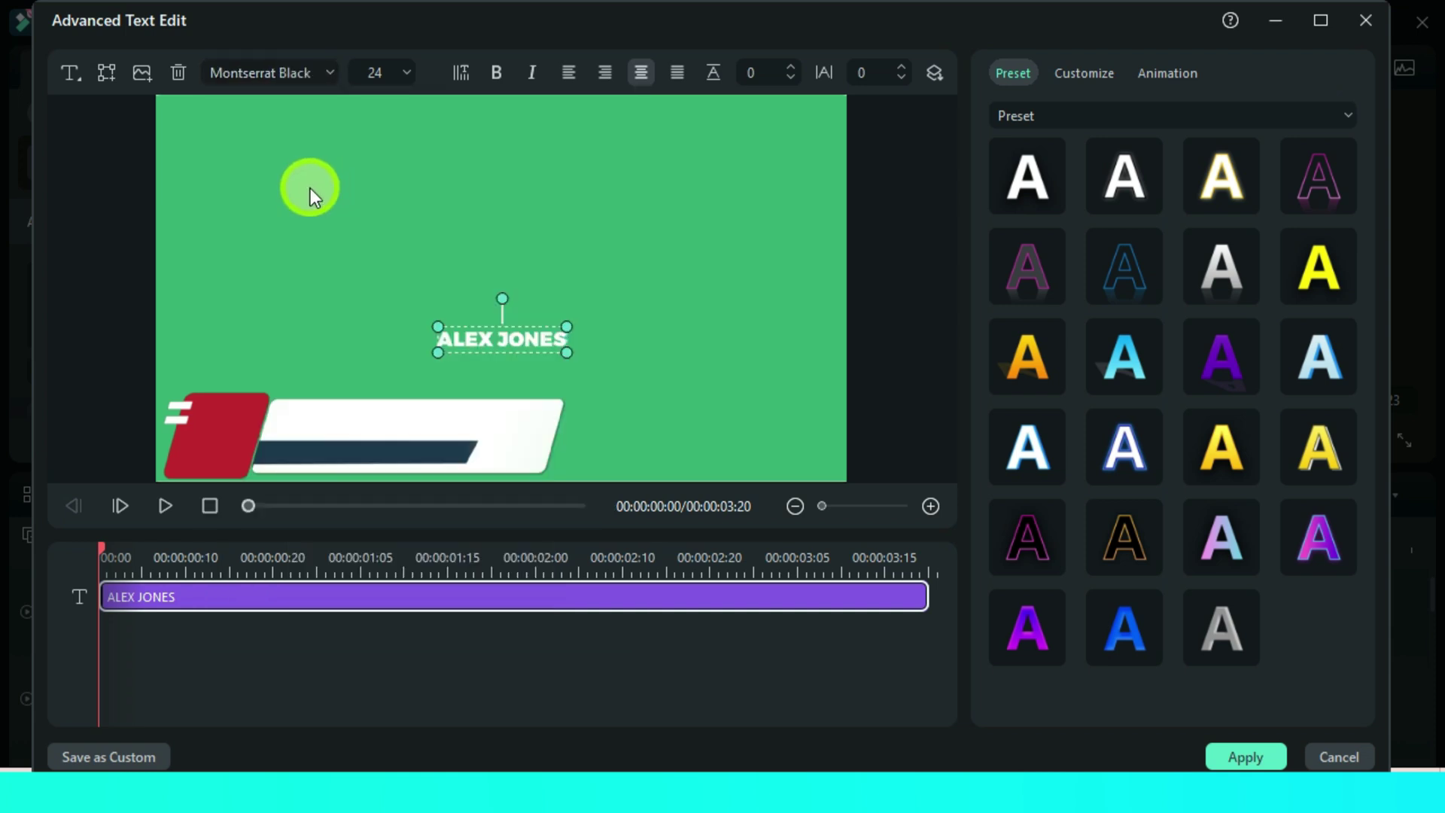
Change the name text's fill colour from its customisation settings to black
left_click(1087, 78)
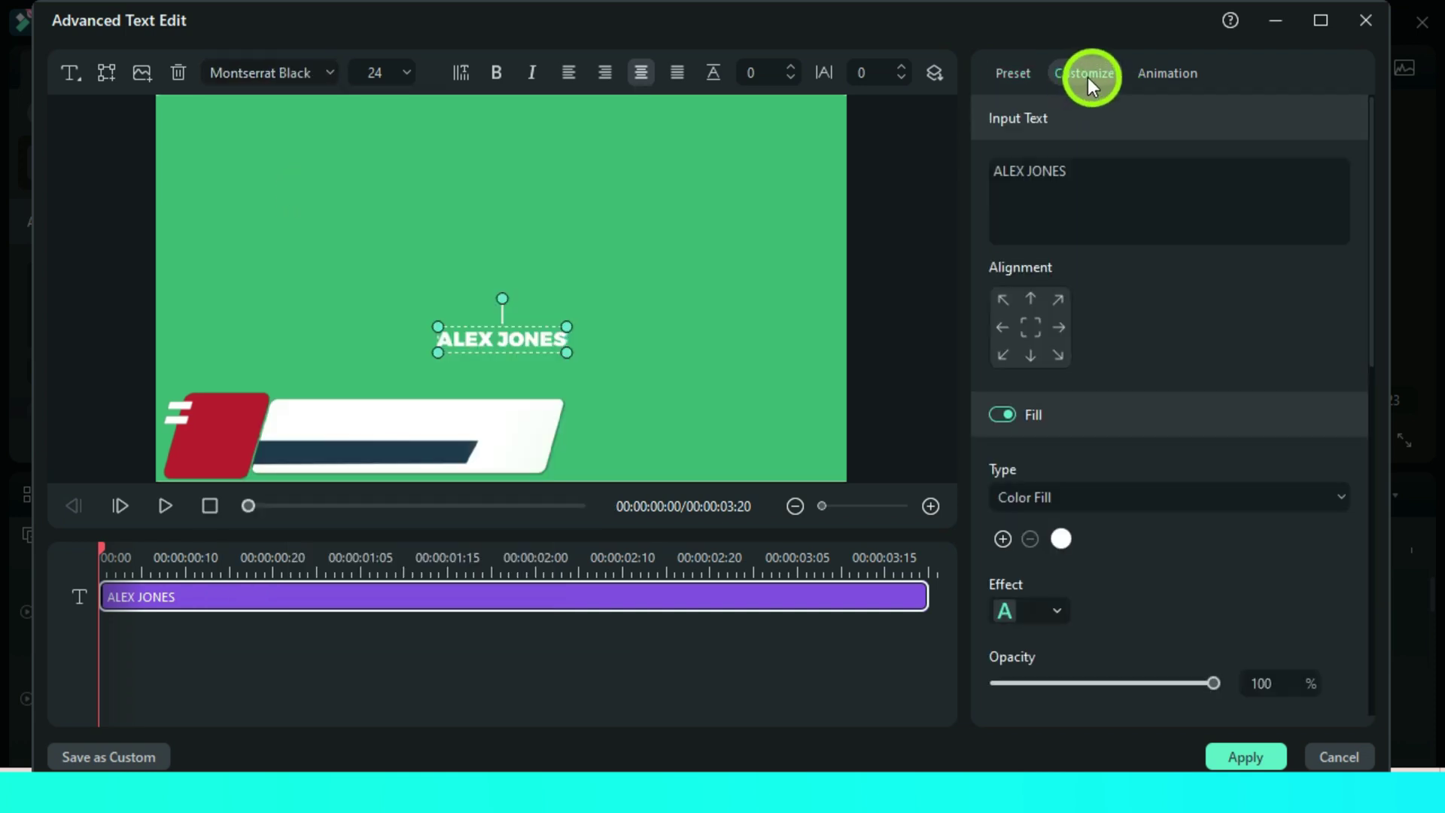
left_click(1061, 538)
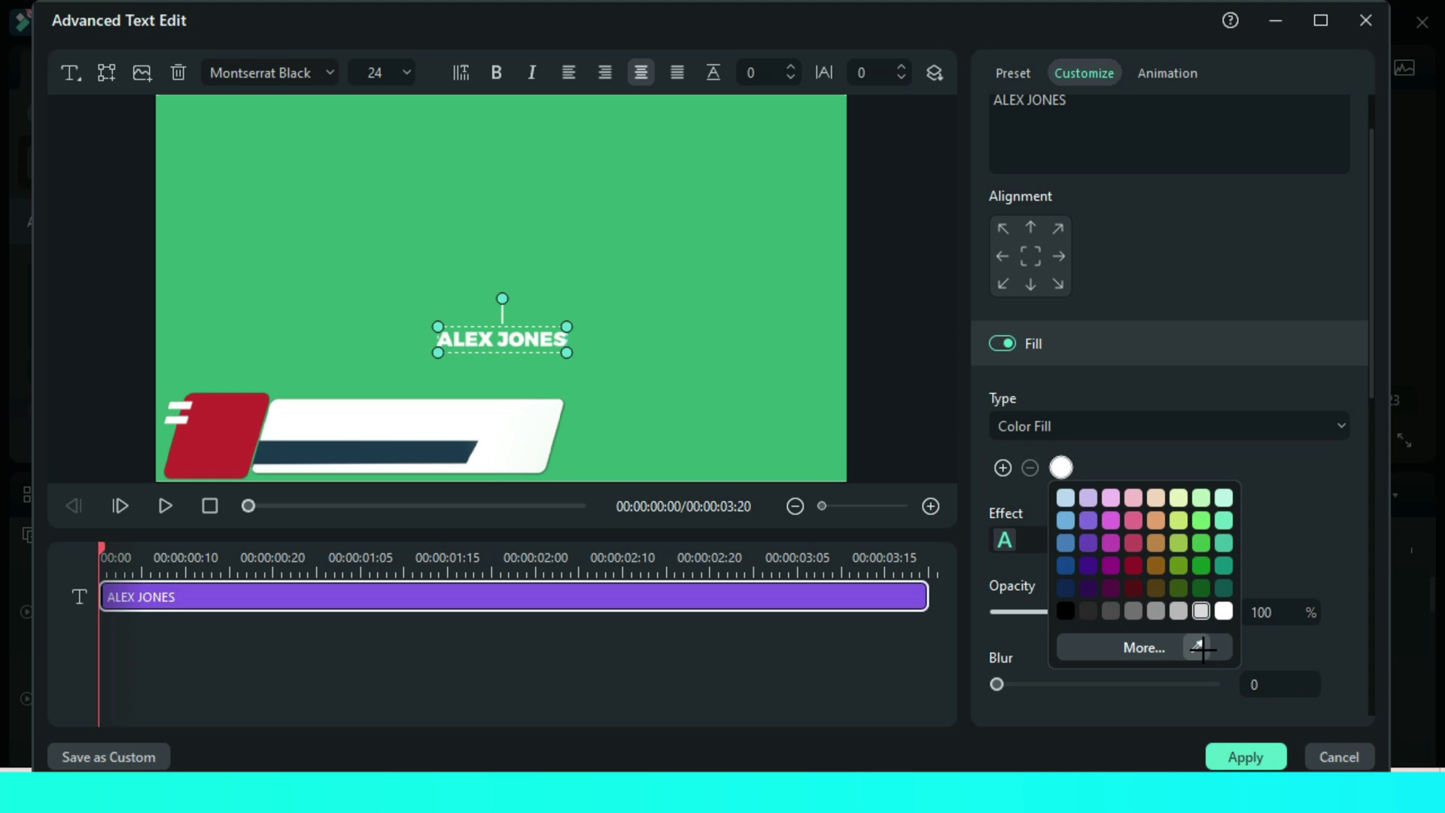
left_click(1197, 646)
left_click(1188, 425)
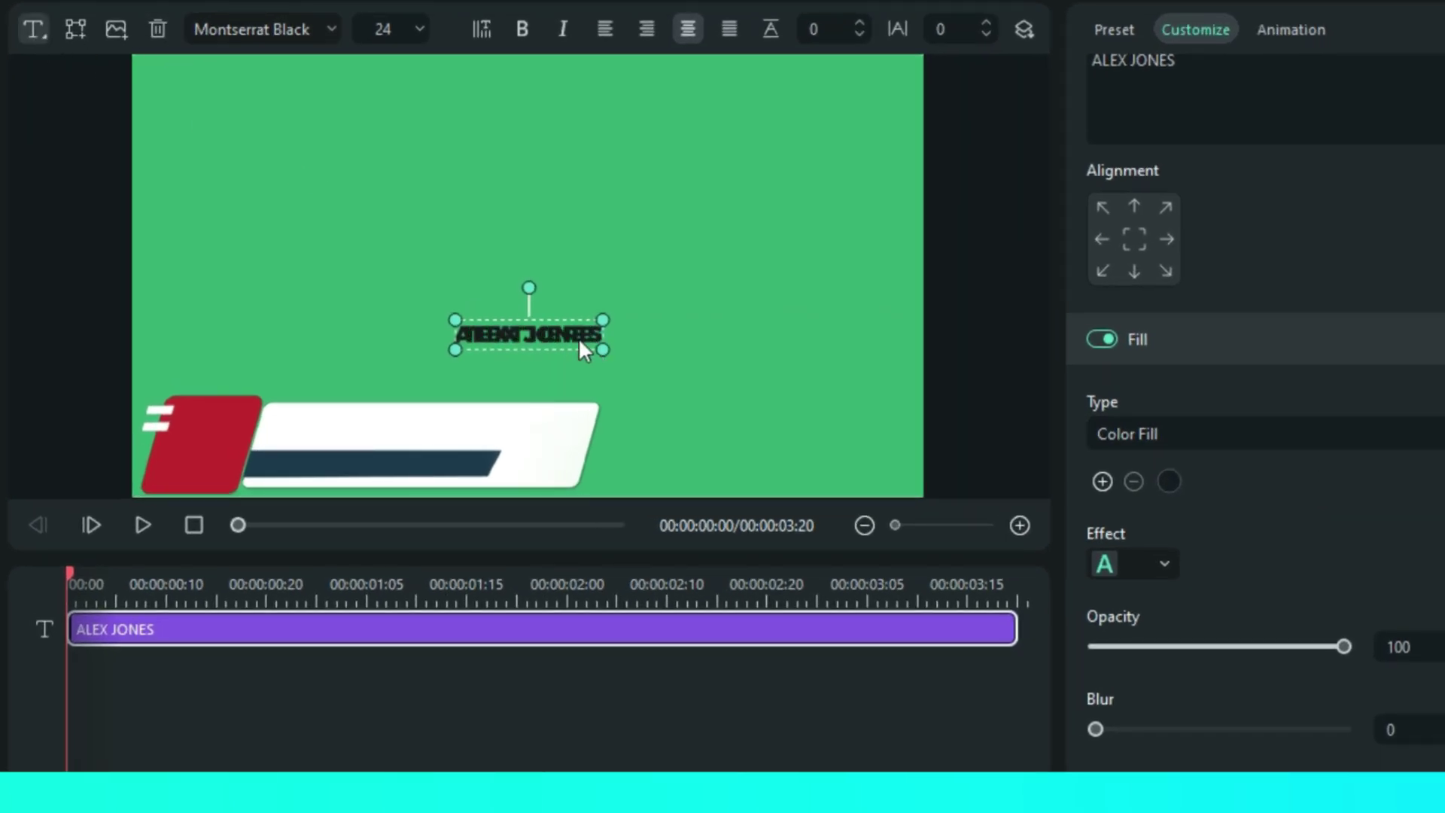
Add a second text box just above the name and replace its placeholder with "Content Creator"
left_click_drag(554, 331, 641, 288)
double_click(641, 288)
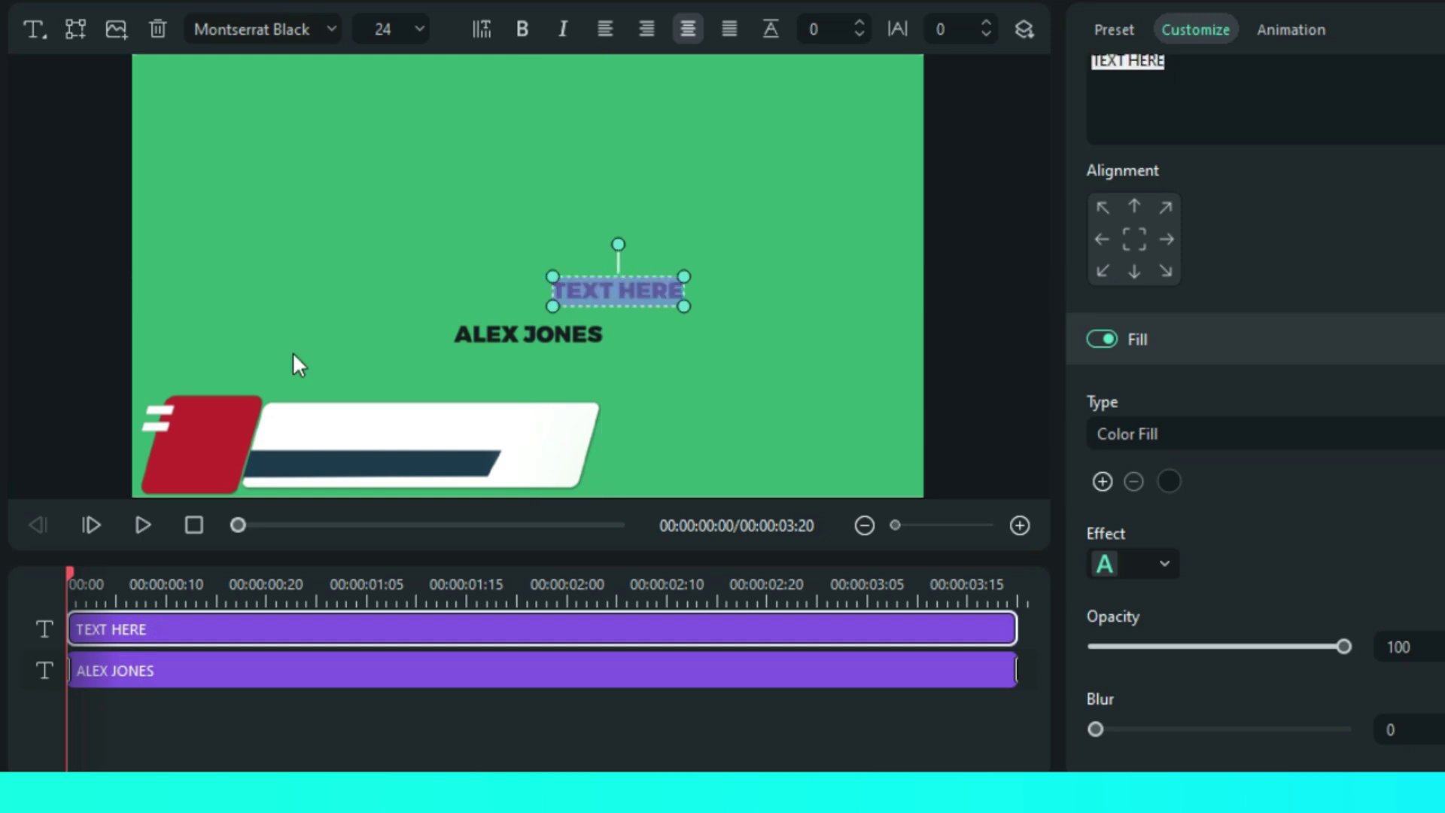
type("Content Creator")
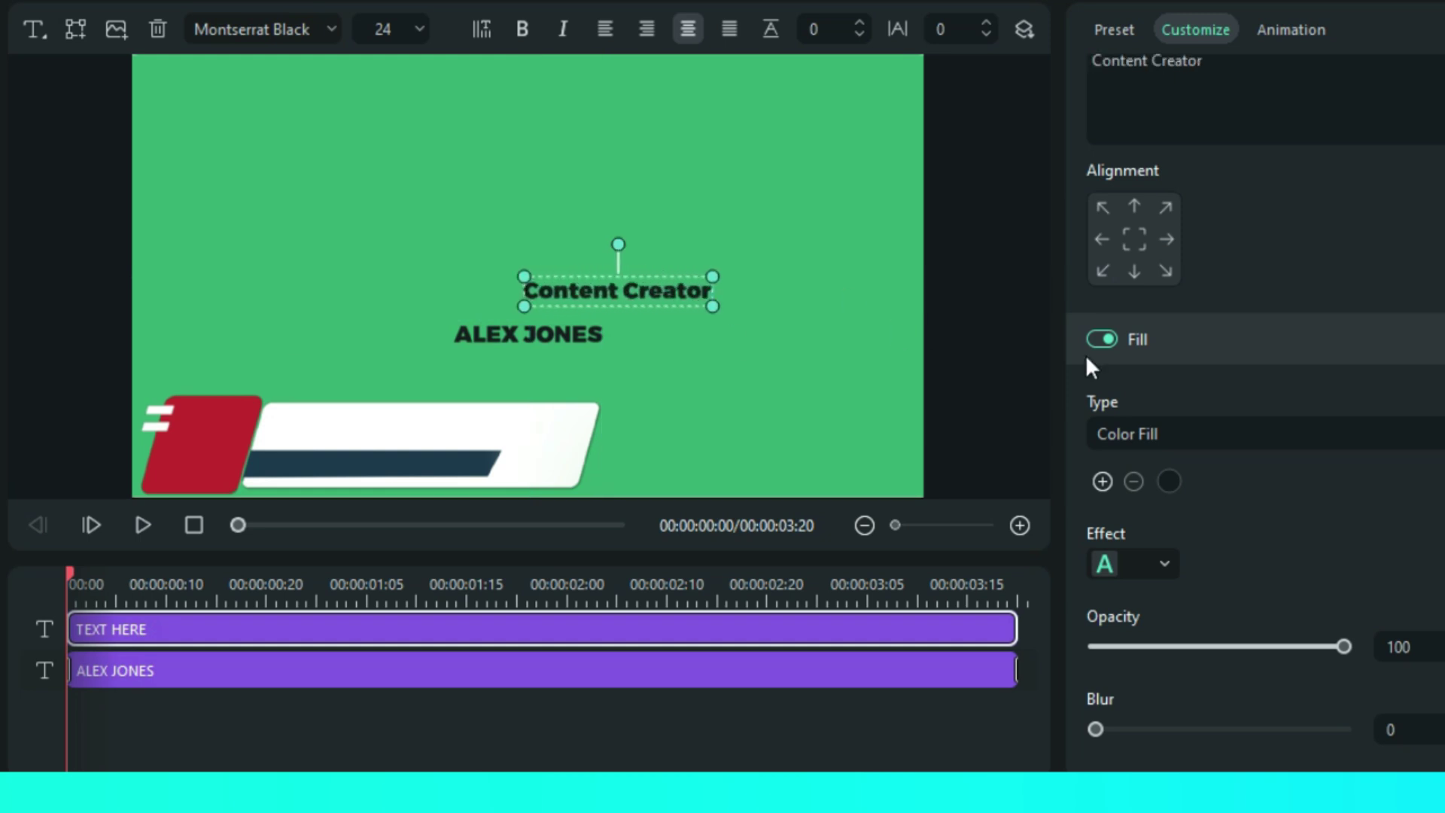
Set the "Content Creator" text's fill colour to white and its font to Montserrat Light Italic
left_click(1171, 481)
left_click(1348, 645)
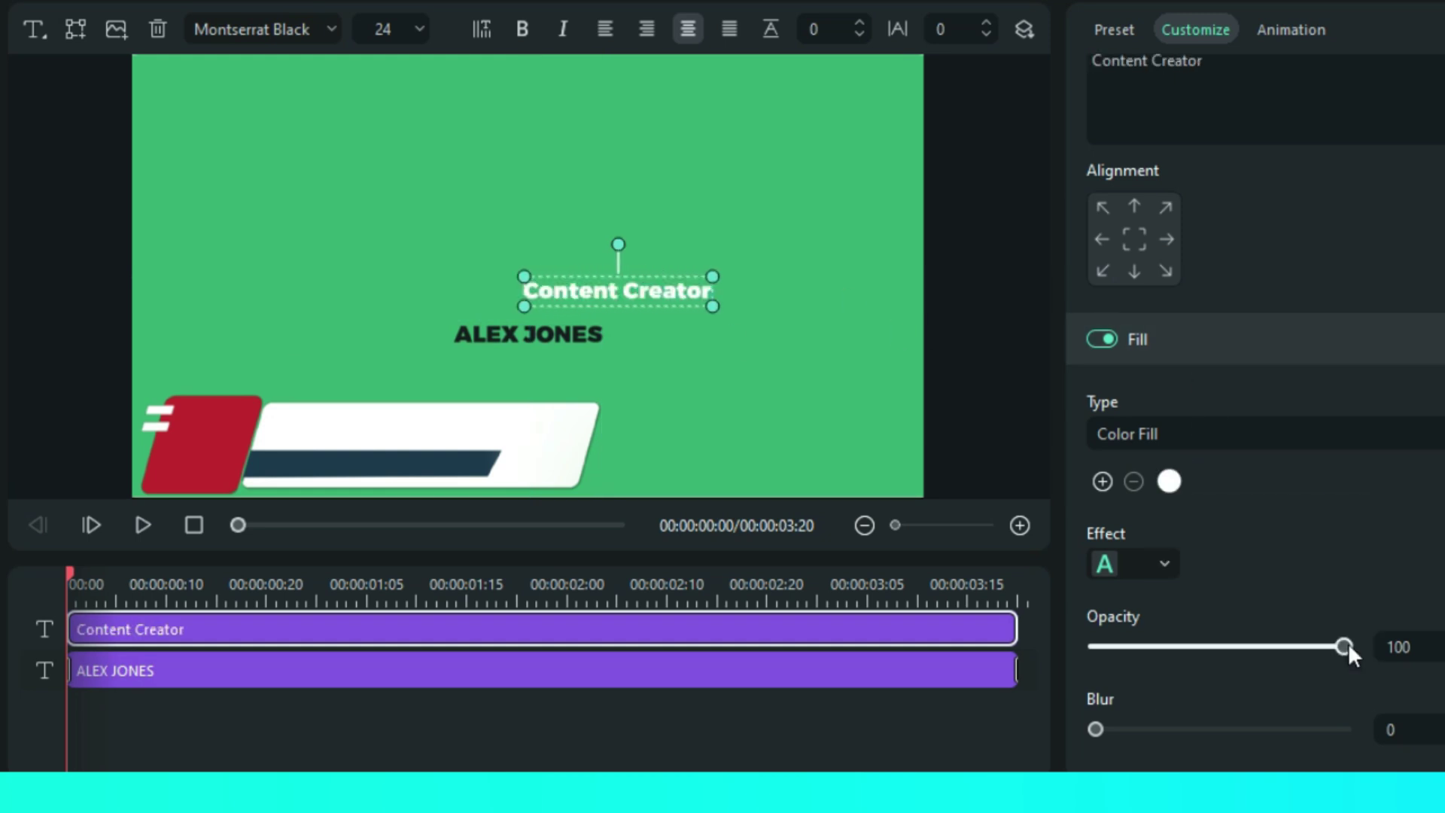
left_click(246, 30)
scroll(407, 489, "down", 1)
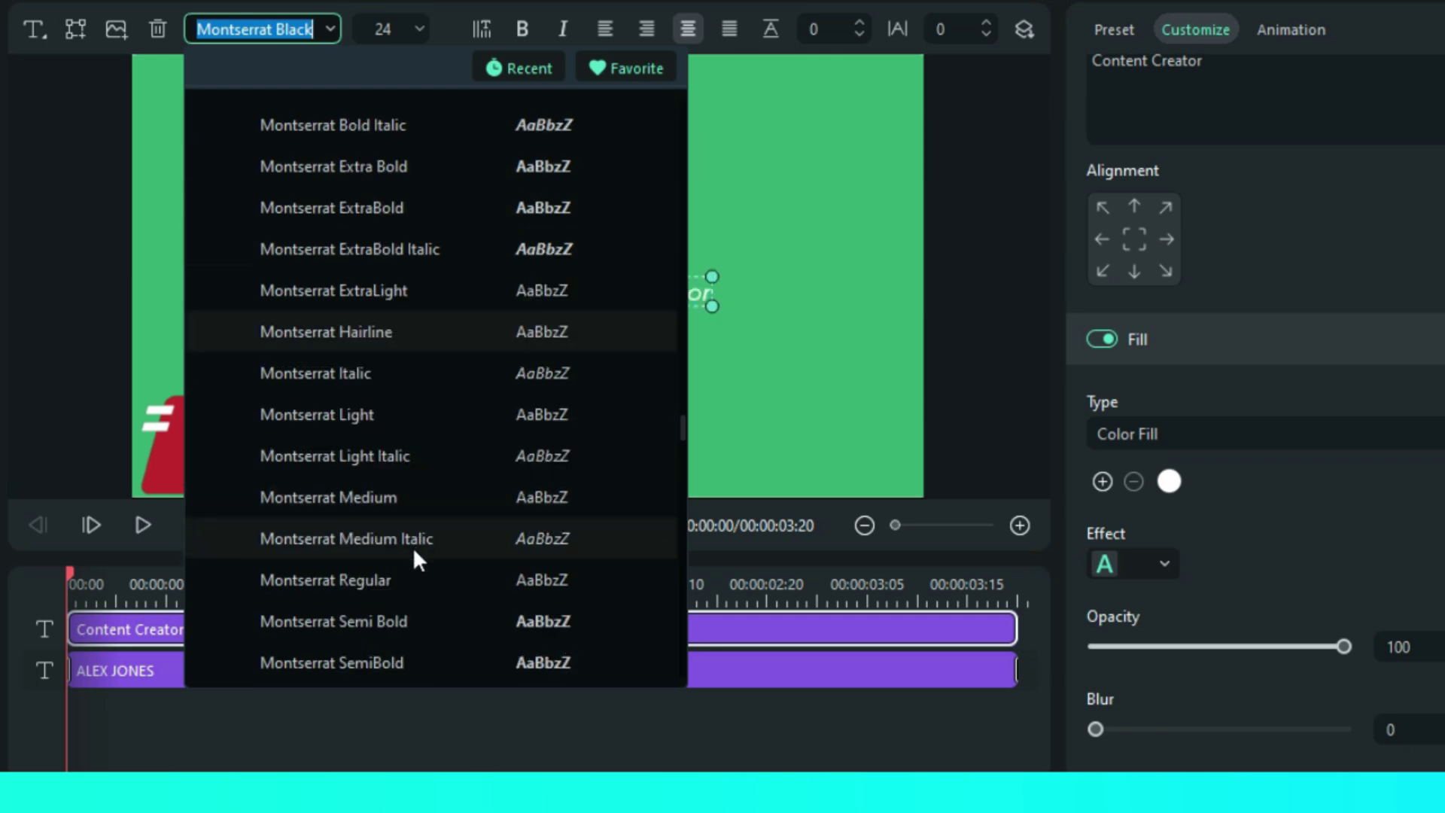
left_click(363, 460)
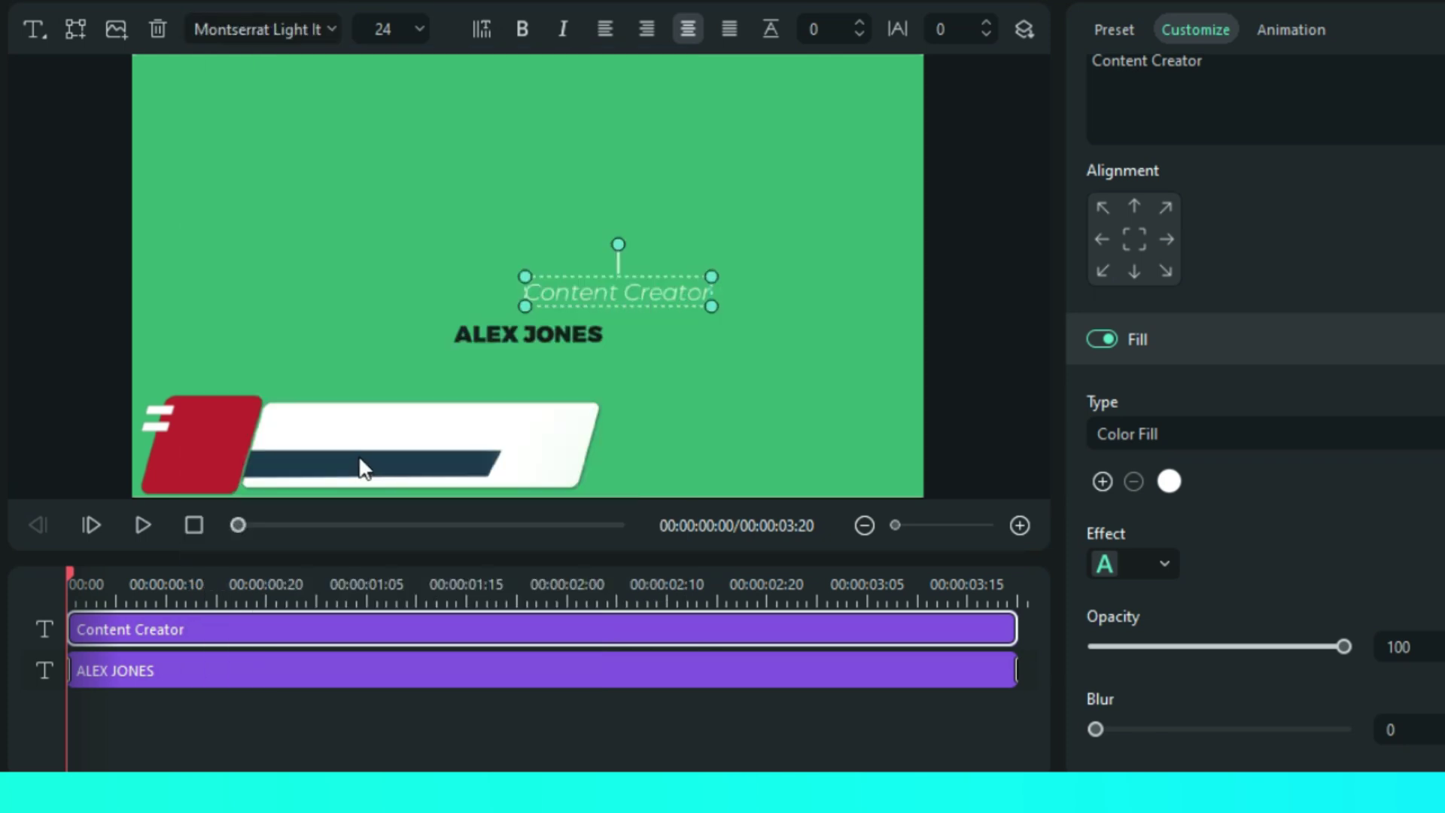
Place "Content Creator" on the dark blue bar with letter spacing 2, and the name above it at size 34 with spacing 1
left_click_drag(627, 293, 419, 465)
left_click(987, 24)
left_click(986, 24)
left_click_drag(547, 331, 470, 404)
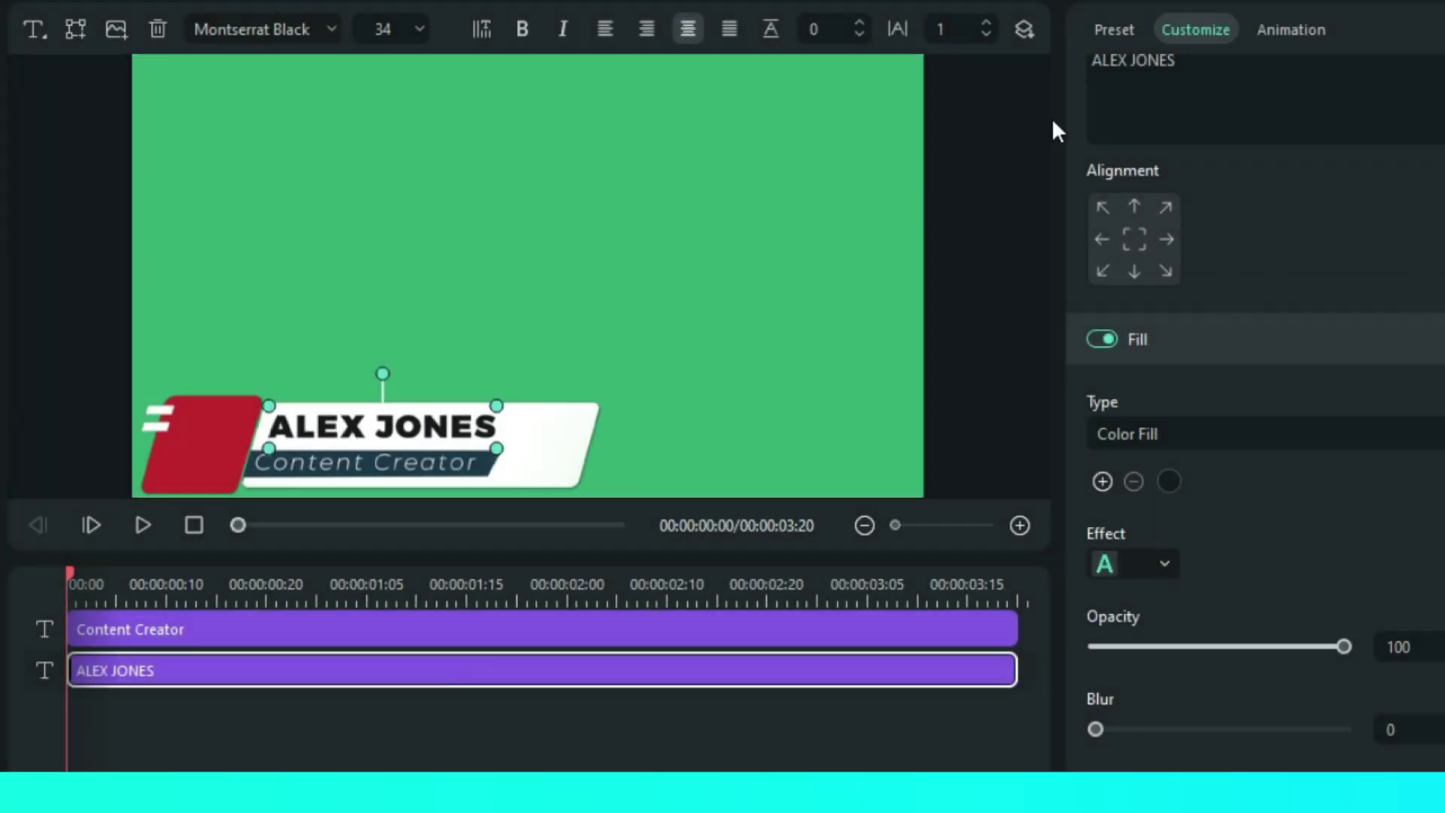
Apply the Right Dir Insert animation to the name text and Left Dir Insert to the "Content Creator" text
left_click(1306, 31)
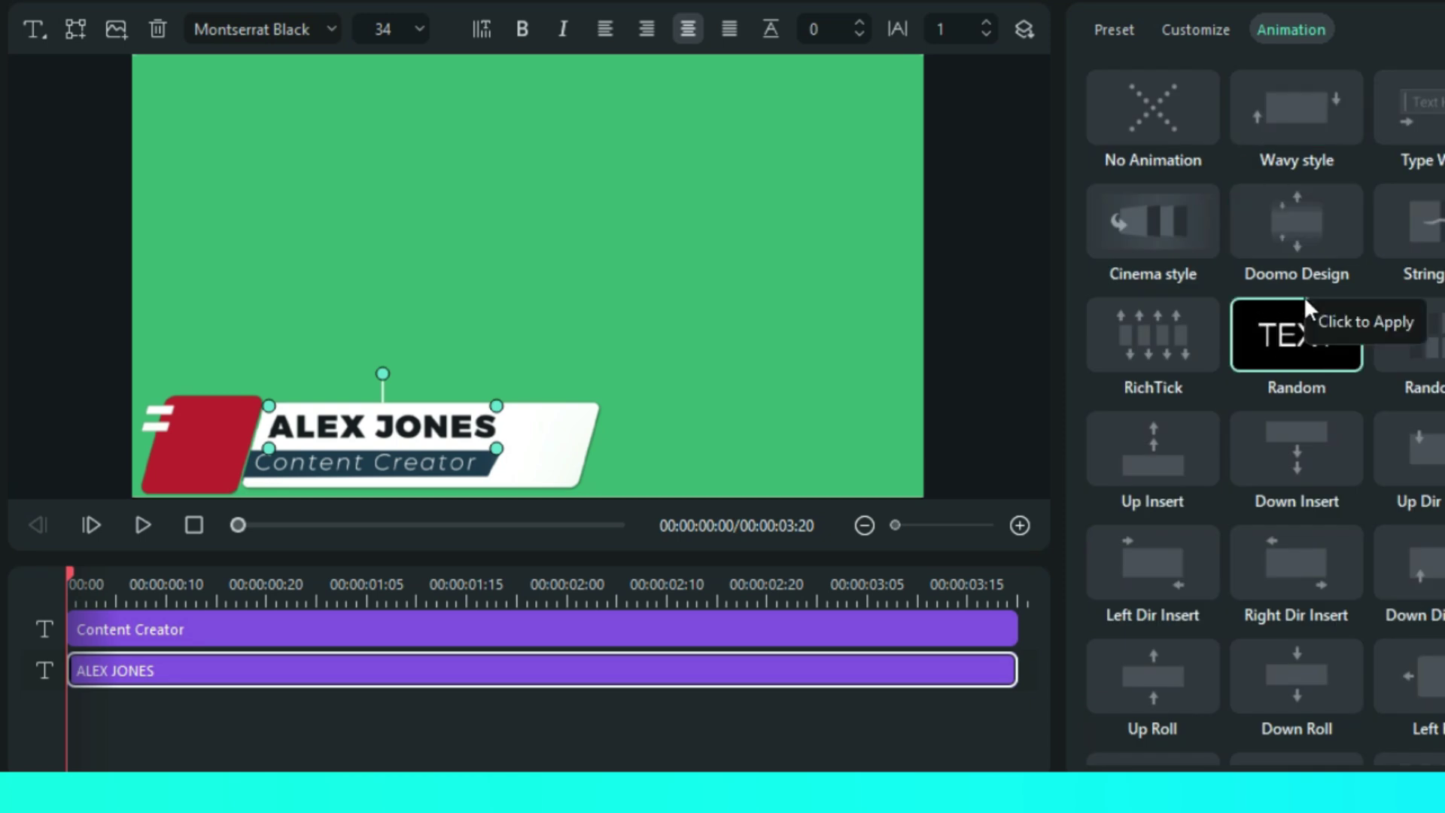
left_click(1321, 564)
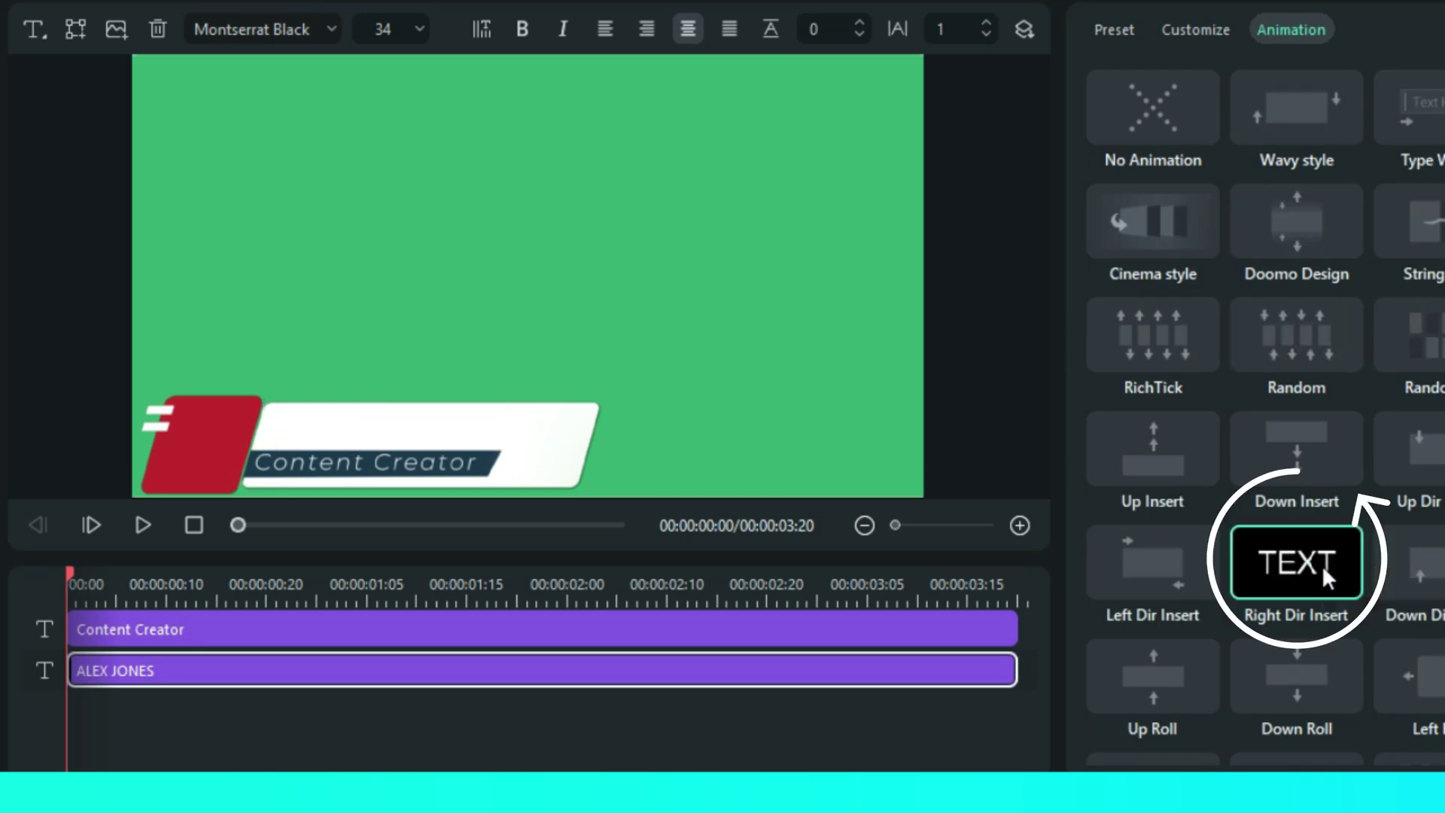
left_click(463, 636)
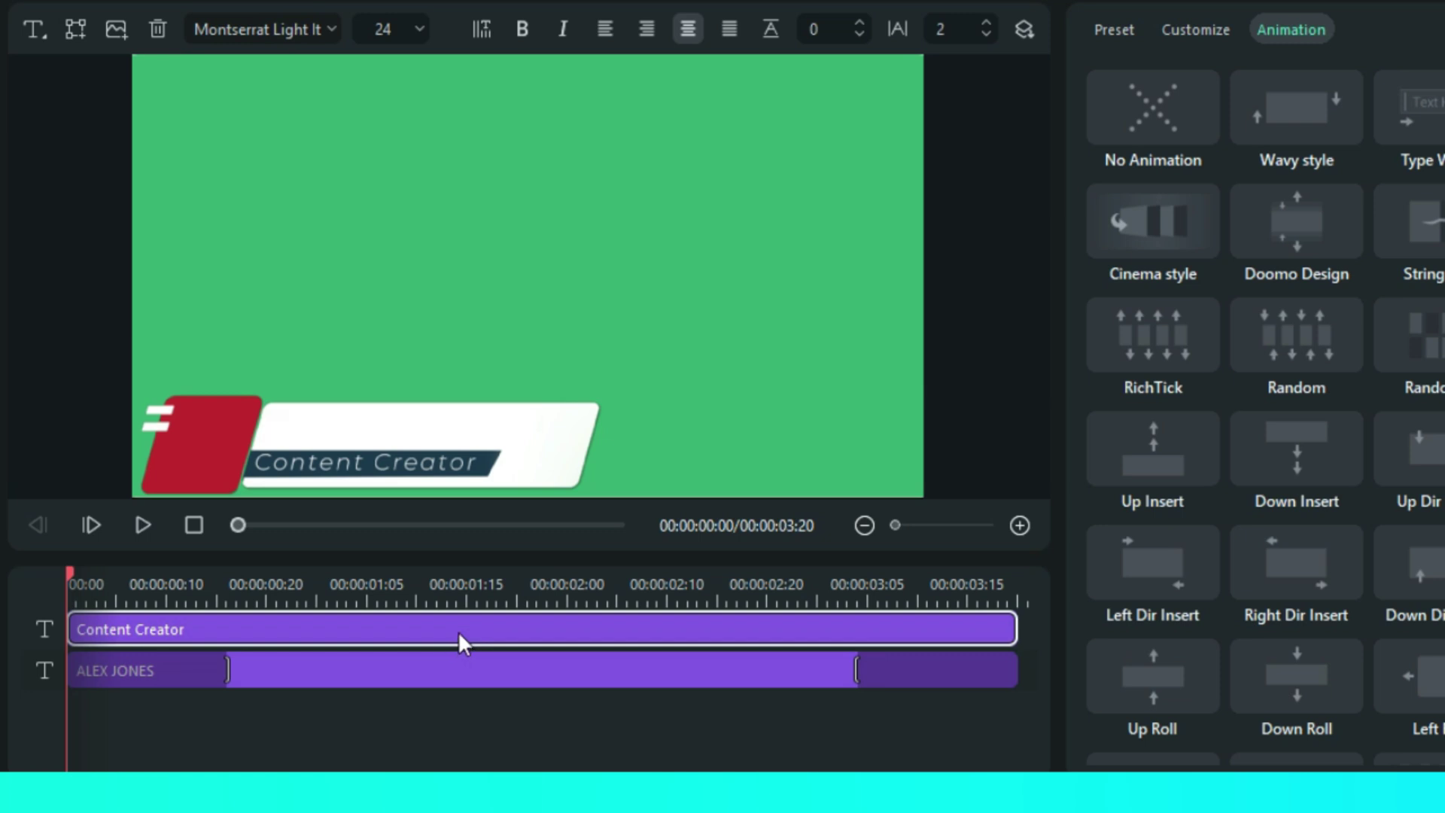
left_click(1161, 566)
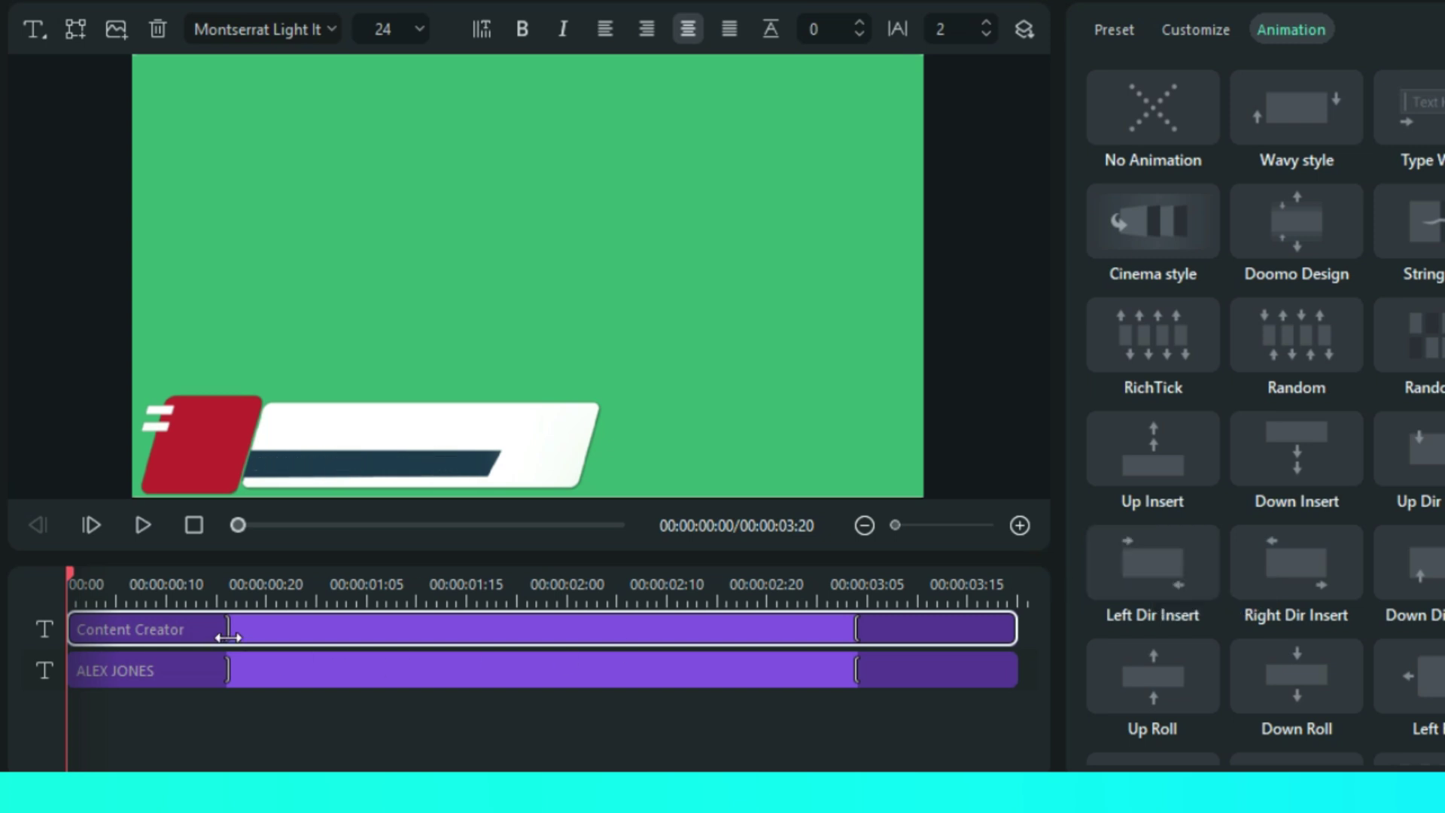
Reduce the intro animation span of "Content Creator" to zero, shorten both texts' outro animation spans, and apply the title edits
left_click_drag(228, 632, 230, 631)
left_click_drag(63, 638, 18, 638)
left_click_drag(857, 629, 927, 630)
left_click_drag(857, 670, 937, 669)
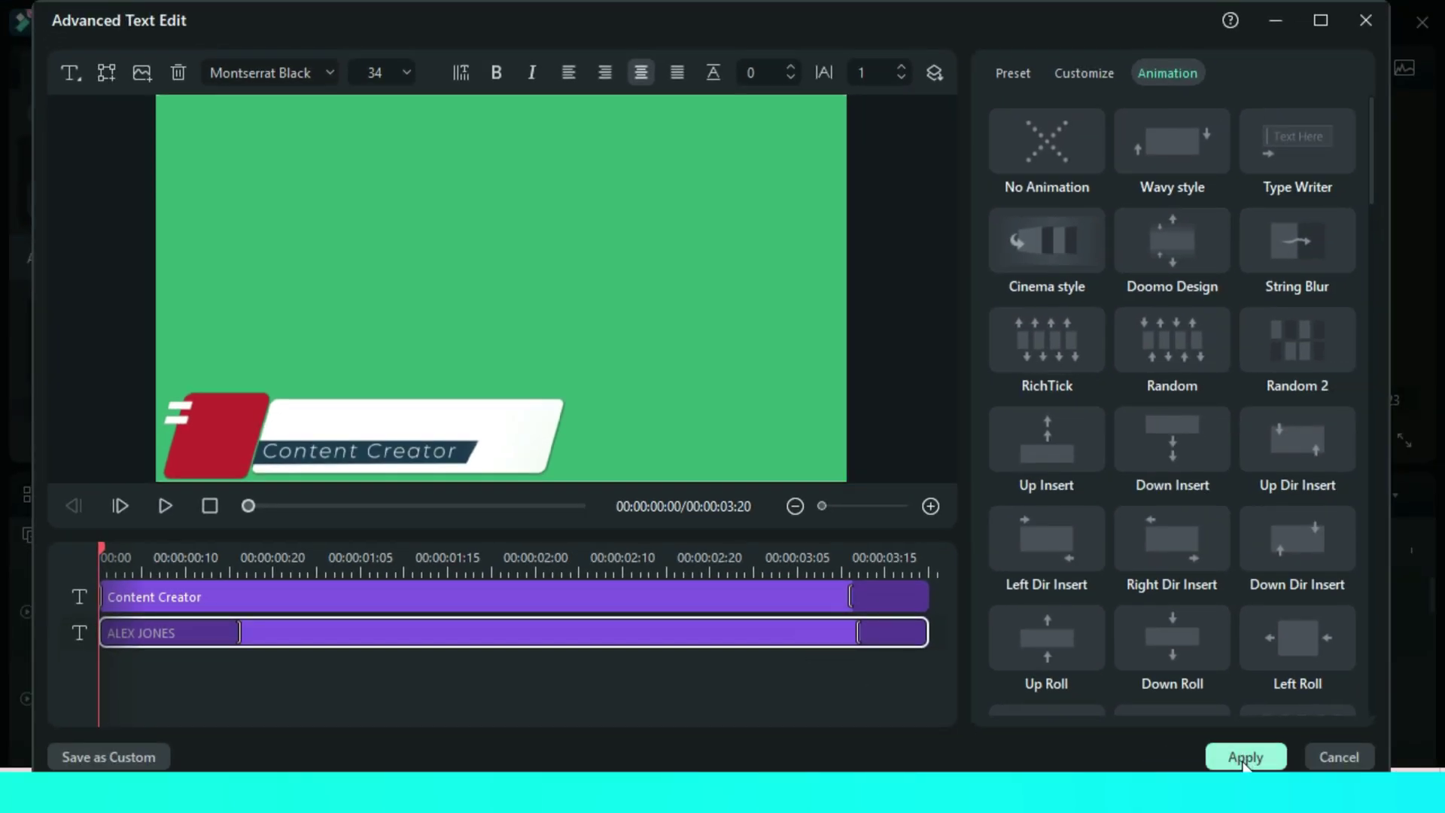
left_click(1243, 757)
Enable Chroma Key on the lower-thirds template shapes clip on track 5 to remove its green background
scroll(724, 560, "down", 4)
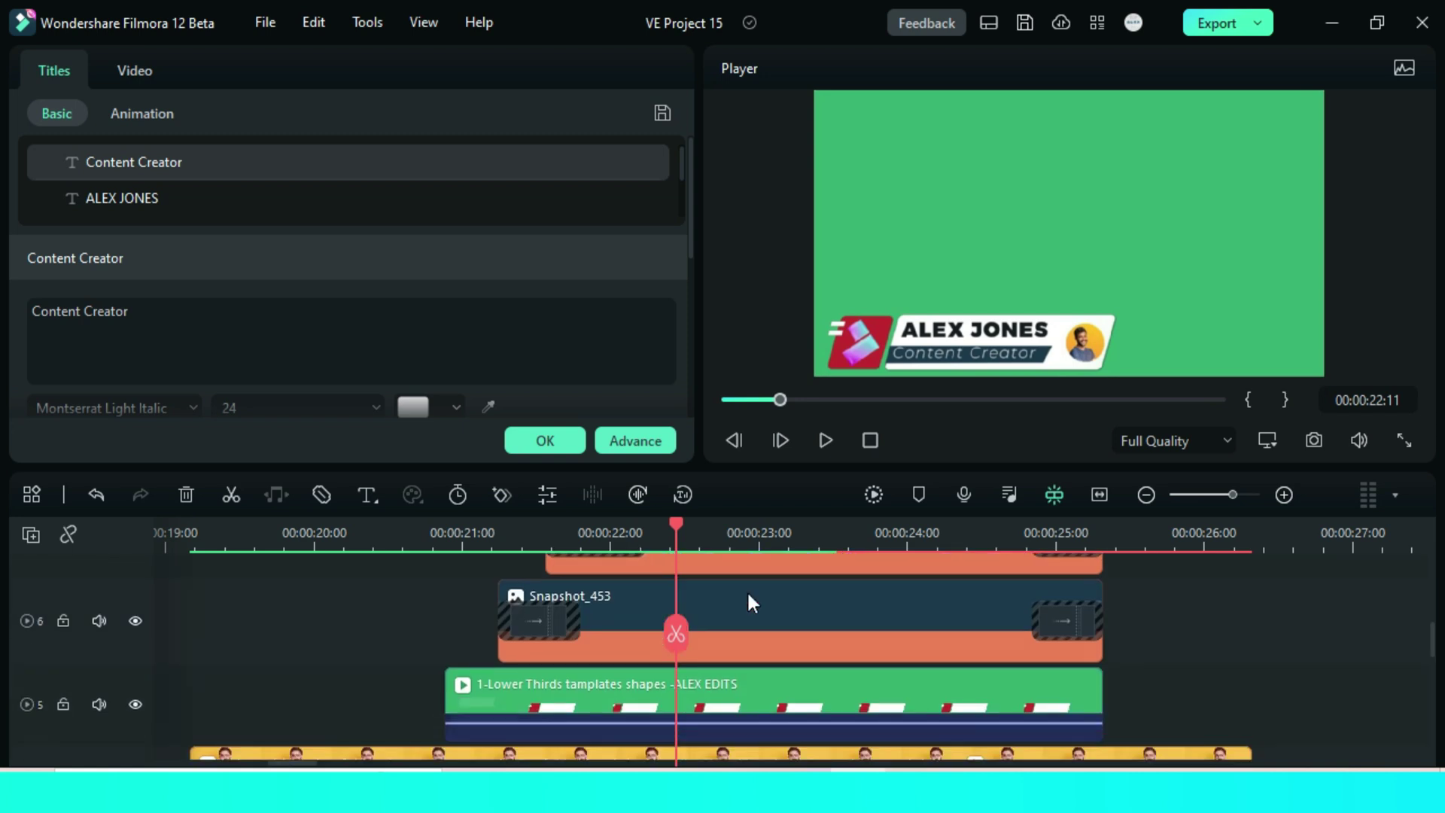
left_click(737, 688)
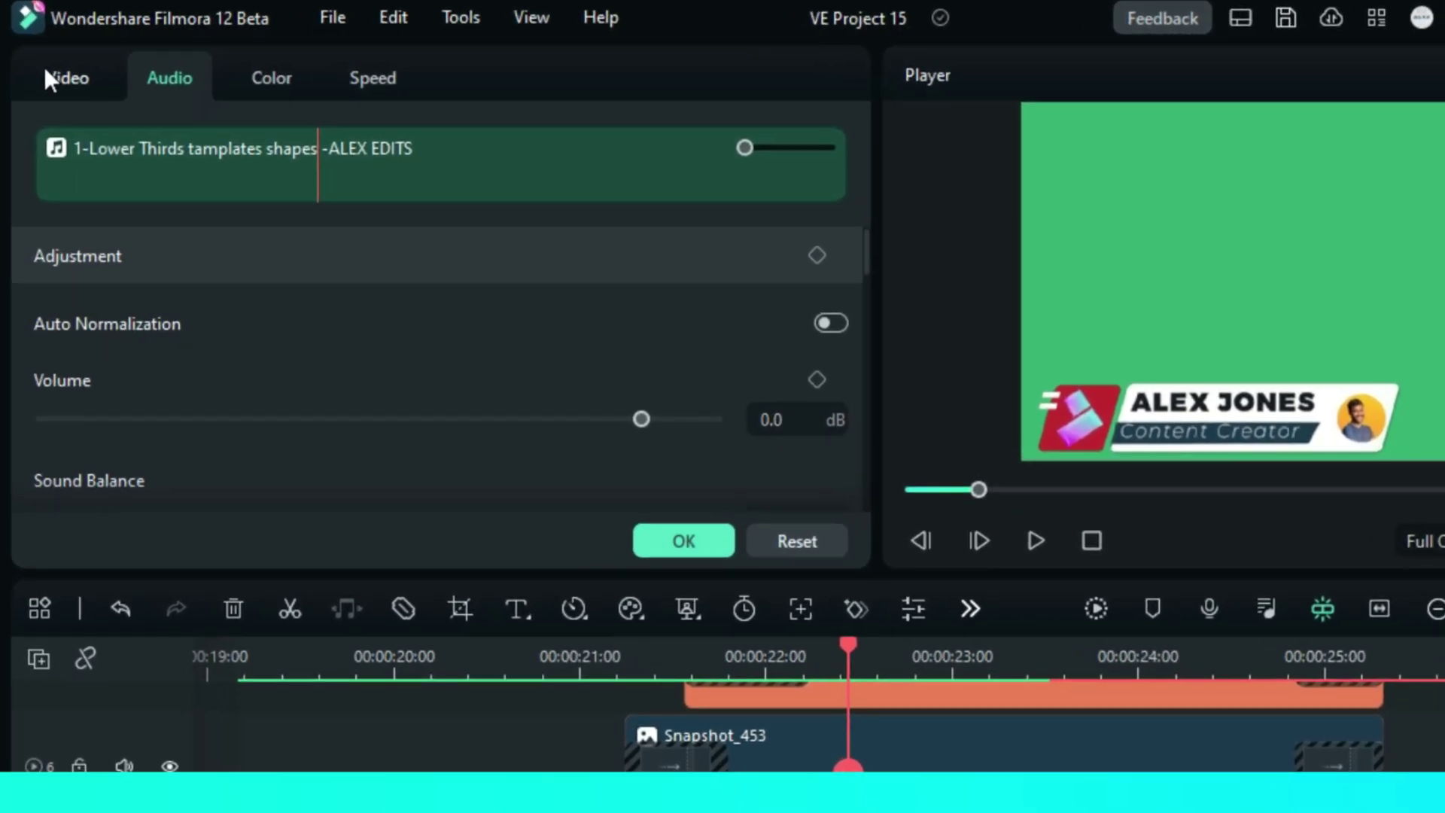
left_click(45, 68)
left_click(243, 125)
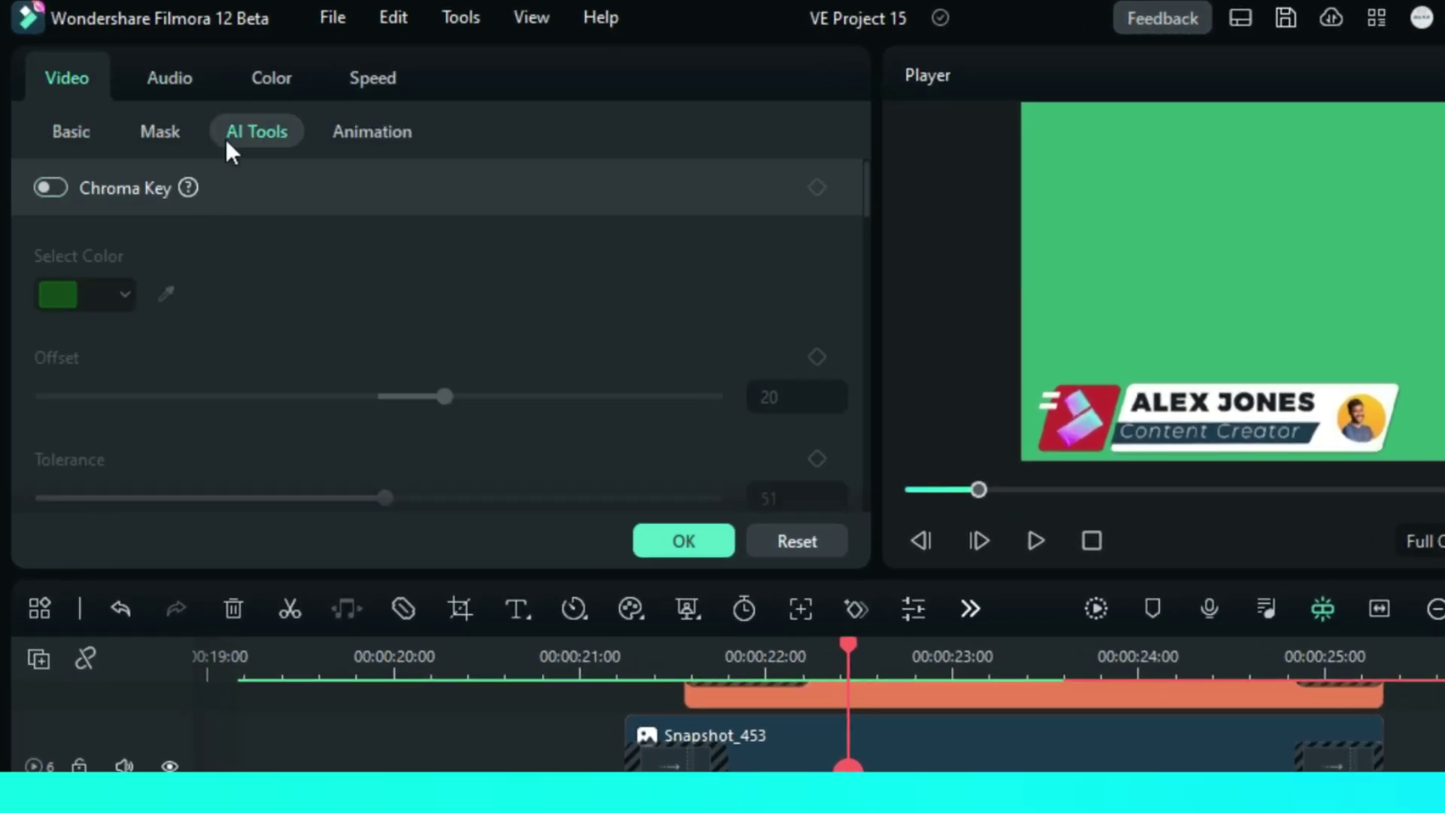
left_click(47, 188)
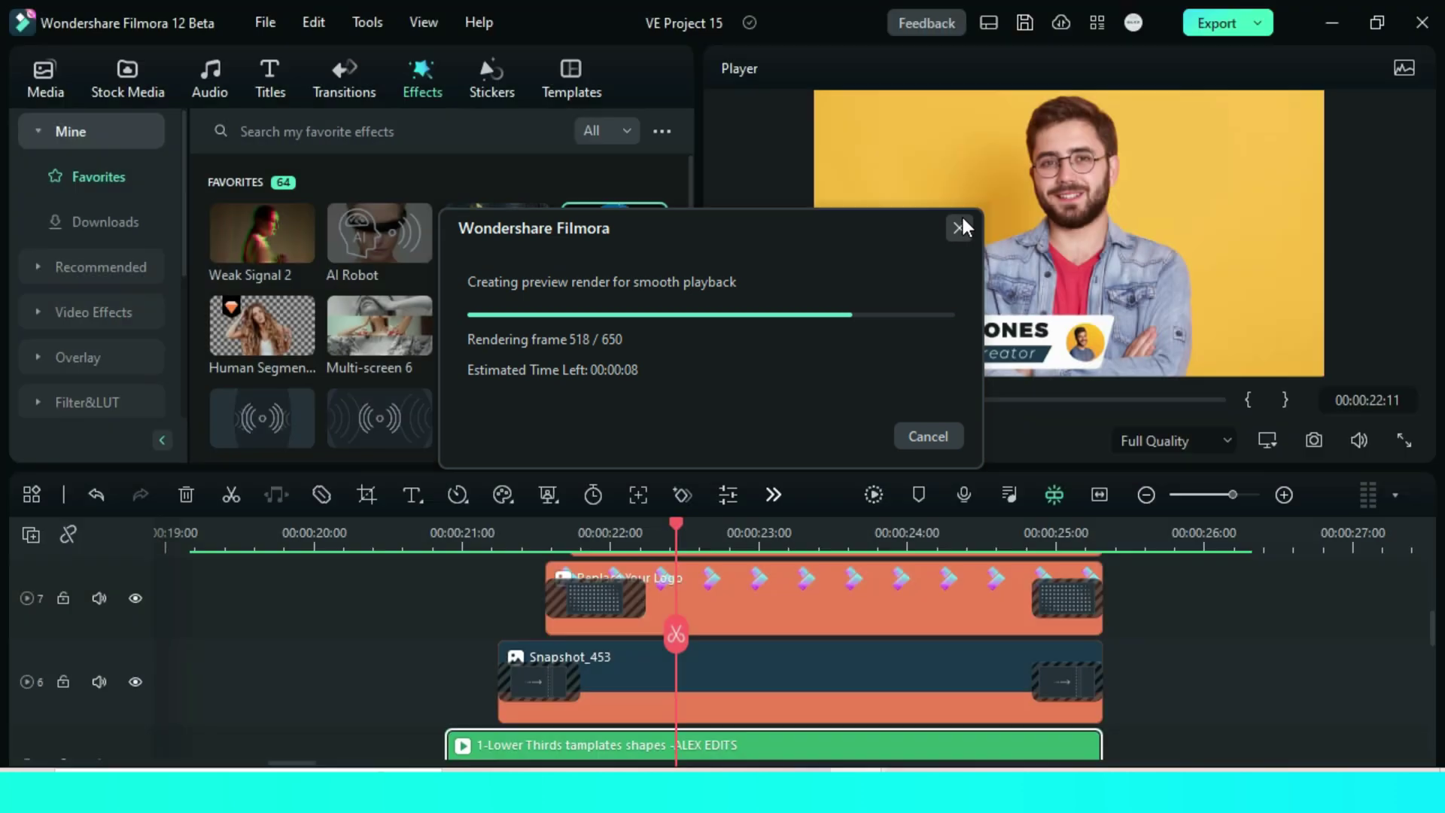
Close the preview render dialog and play back the lower third from 00:00:20:15 to check its animation
left_click(960, 214)
left_click(404, 533)
scroll(525, 551, "down", 2)
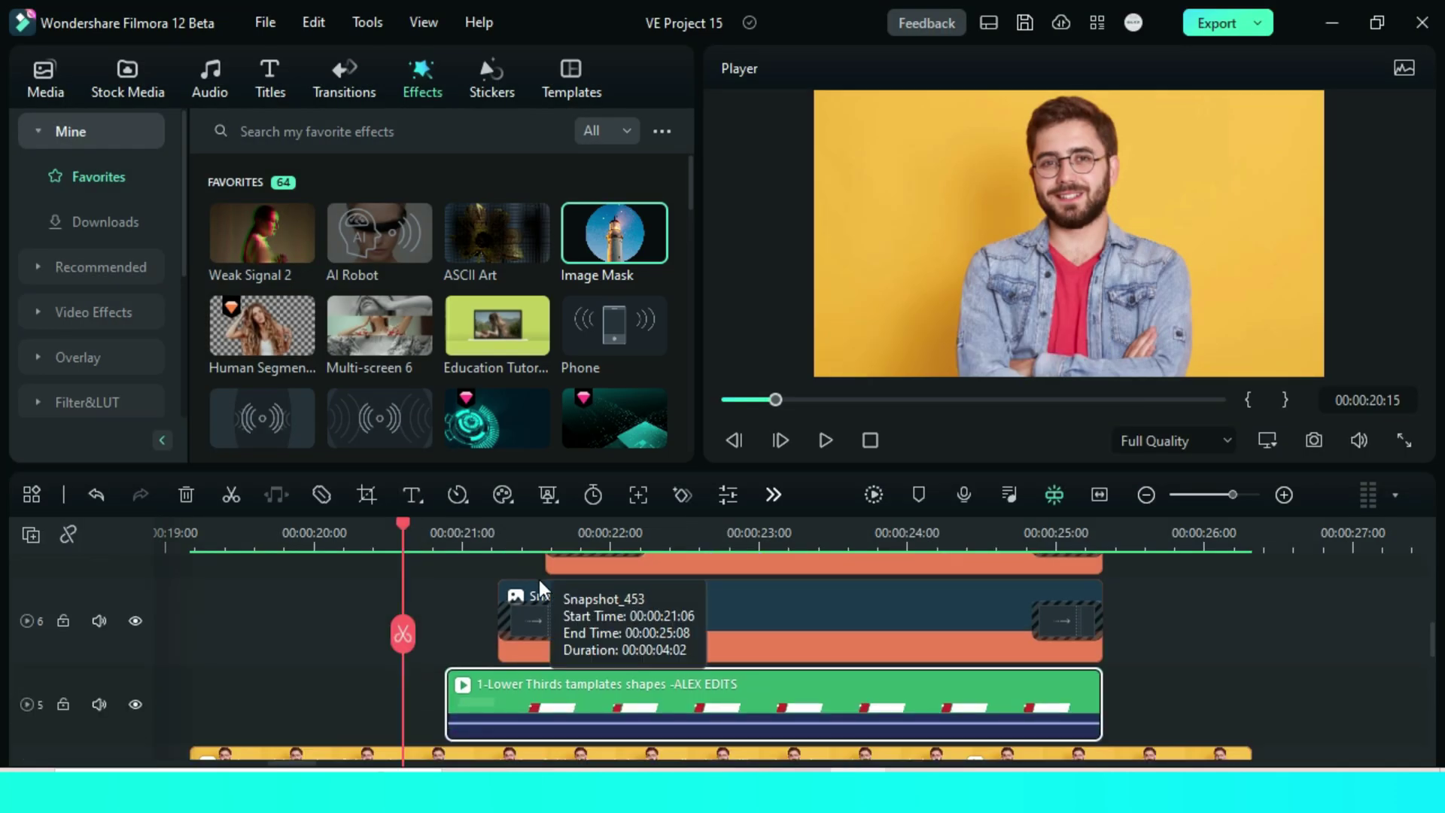
key("space")
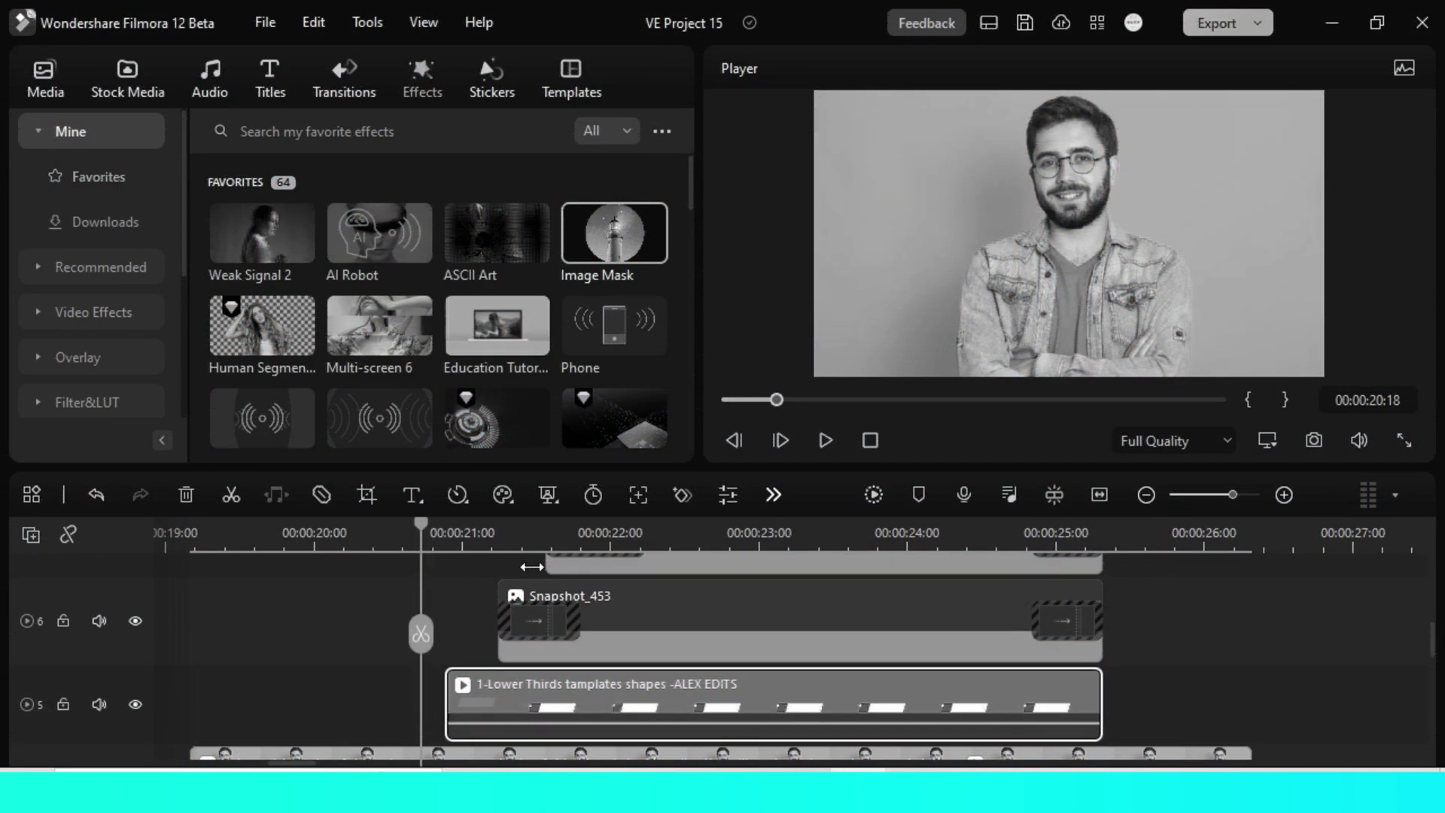
key("space")
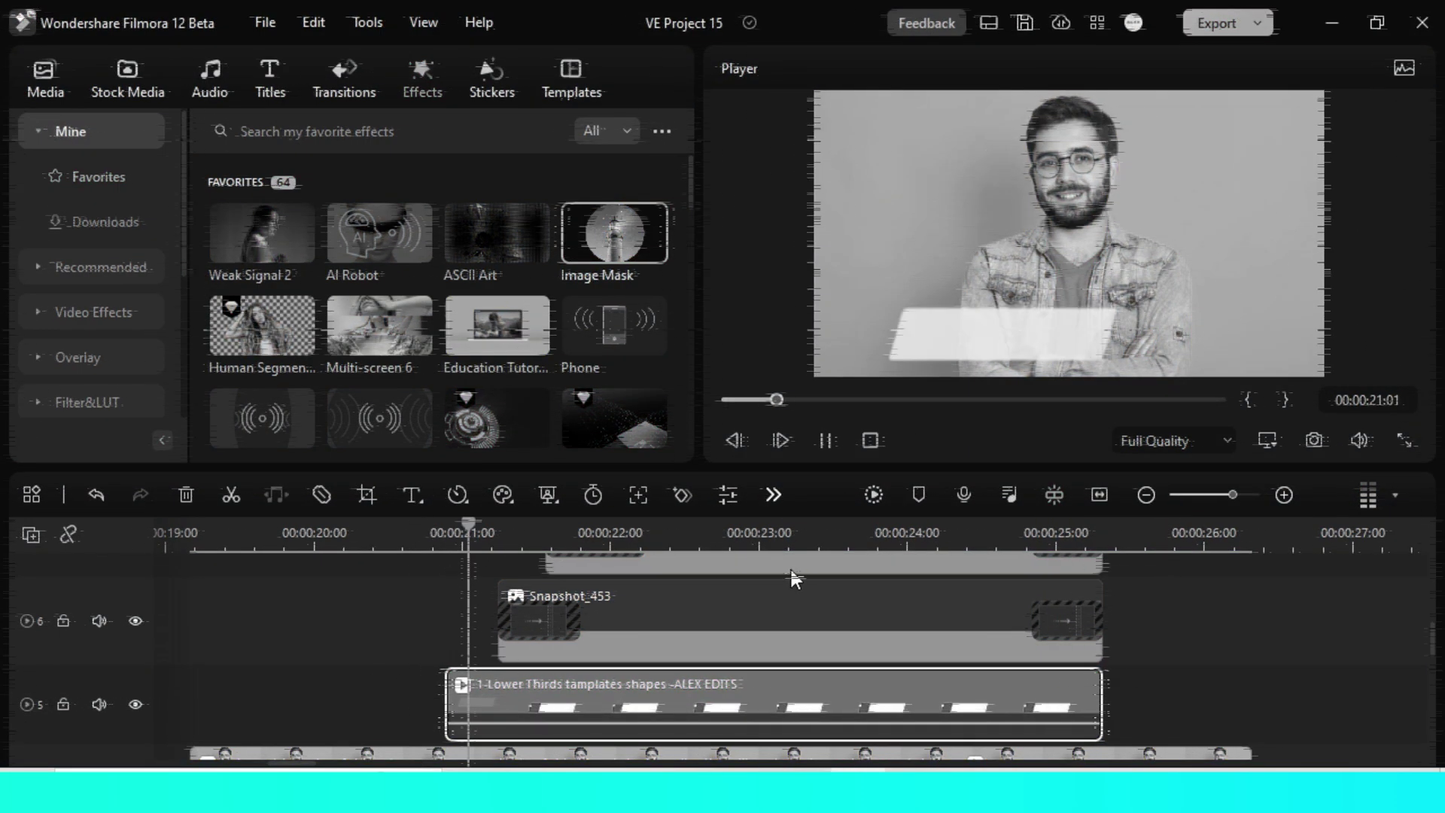